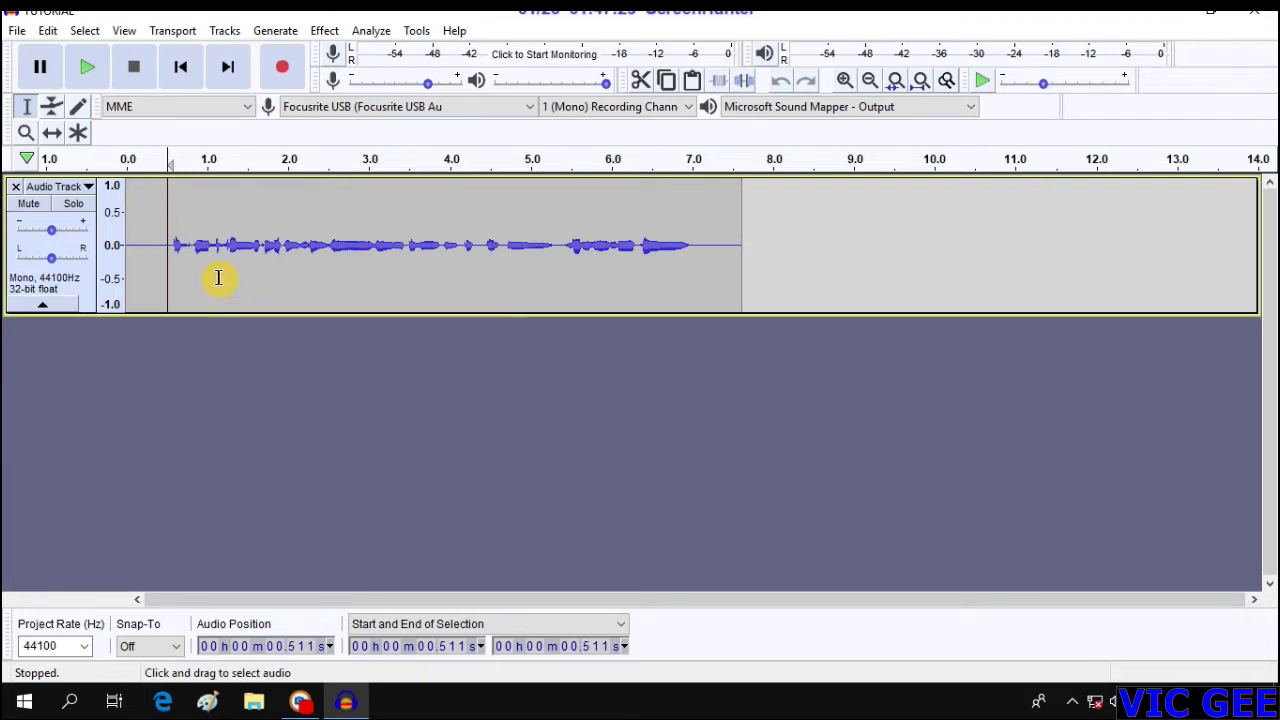
Step: Play back the recorded vocal from about 0.5 seconds, just before the voice starts
left_click(159, 243)
left_click(167, 247)
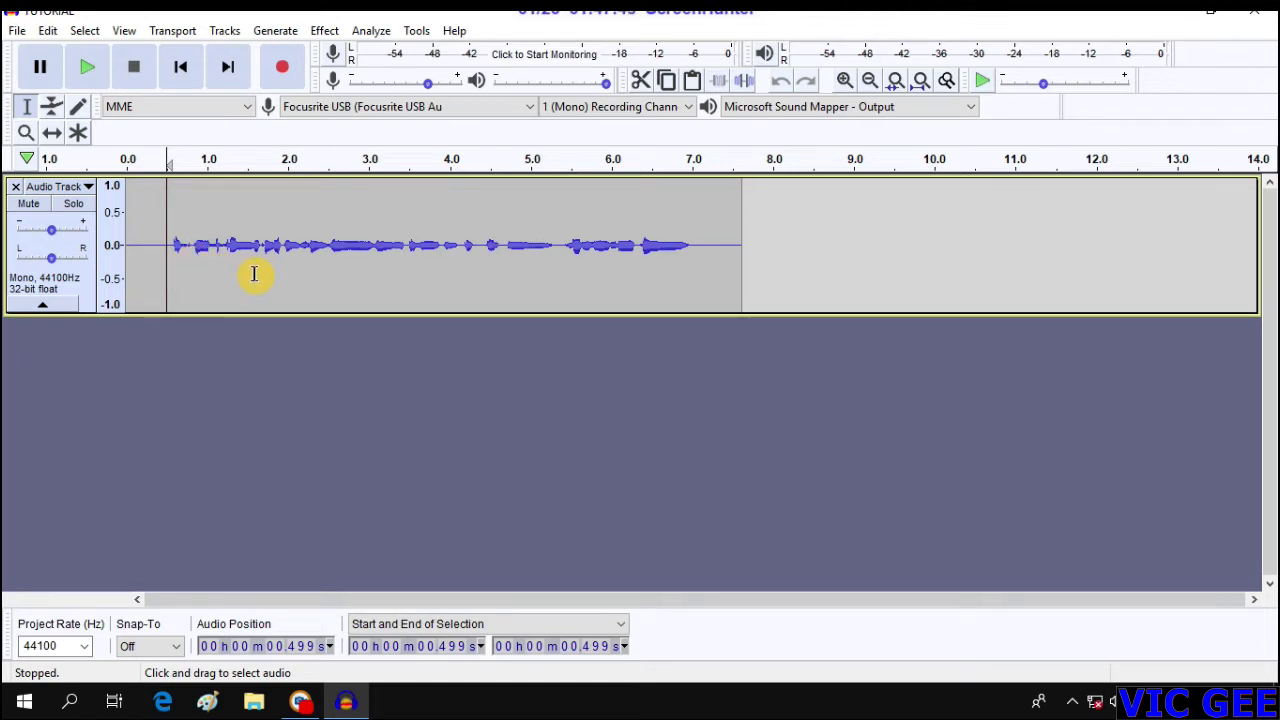
key("space")
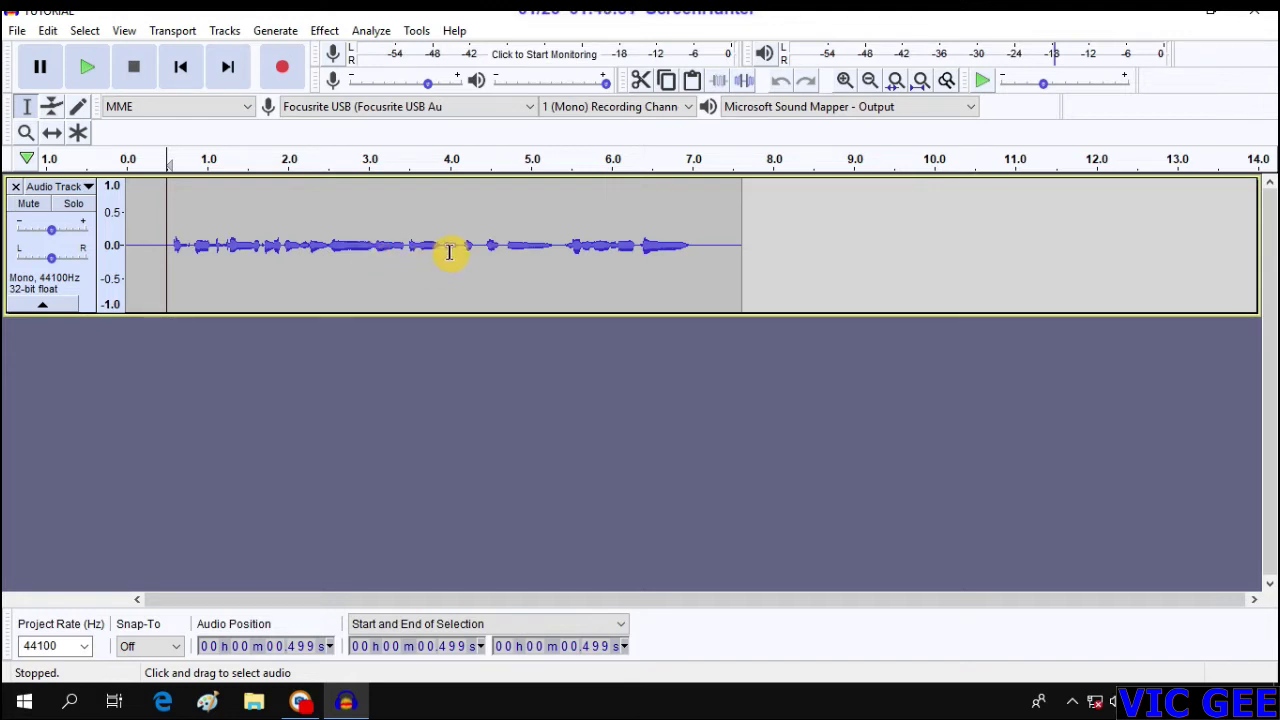
left_click(383, 240)
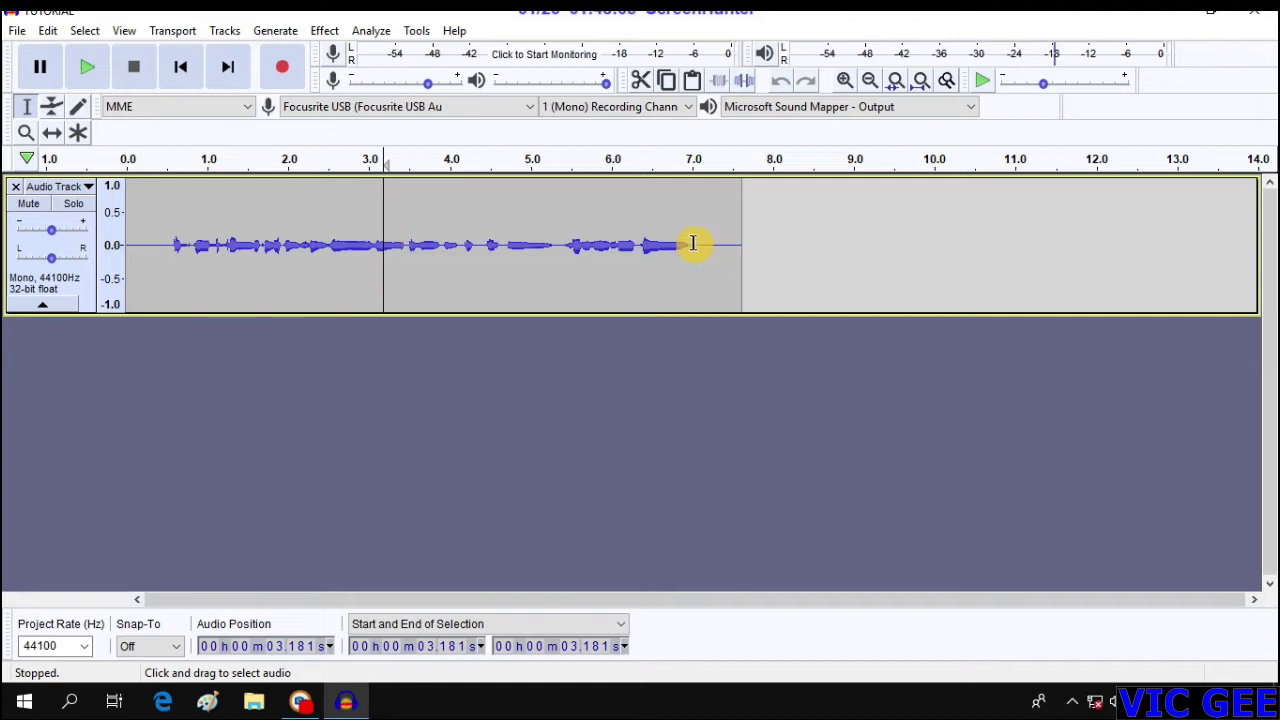
Step: Select the vocal from about 0.45 to 7.2 seconds and apply Equalization with the Bass Boost curve
left_click_drag(708, 247, 171, 229)
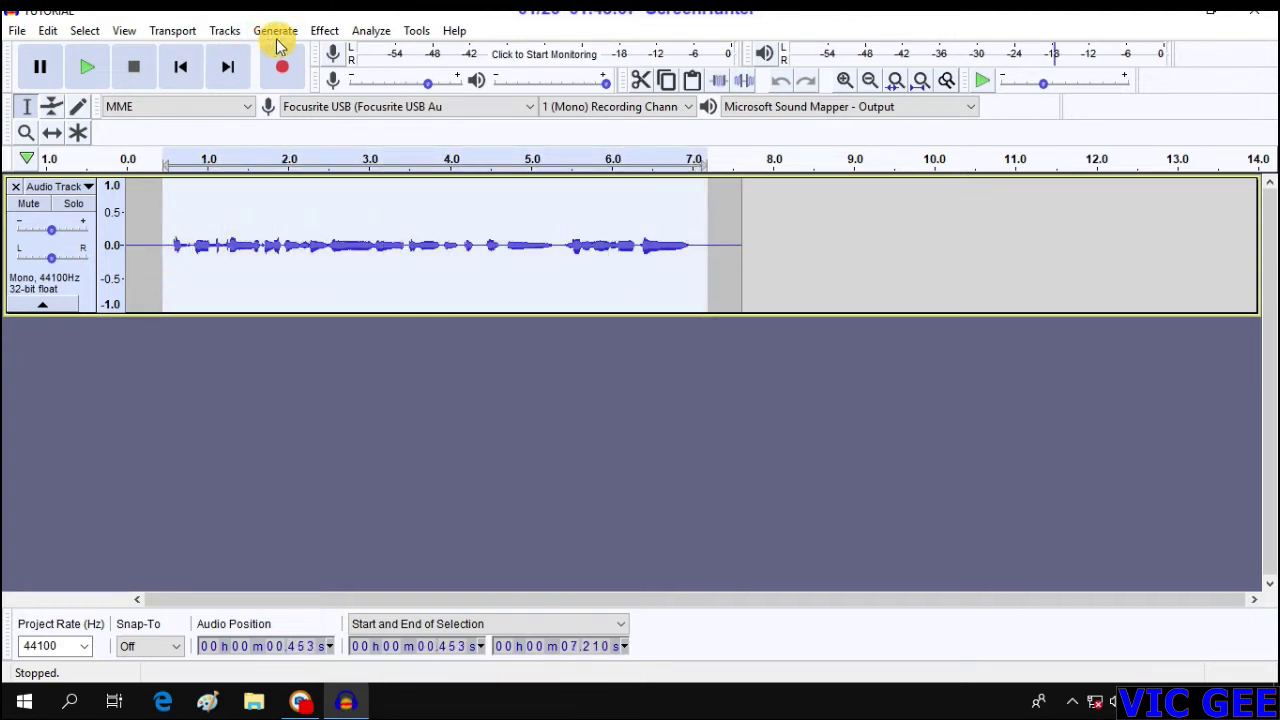
left_click(332, 31)
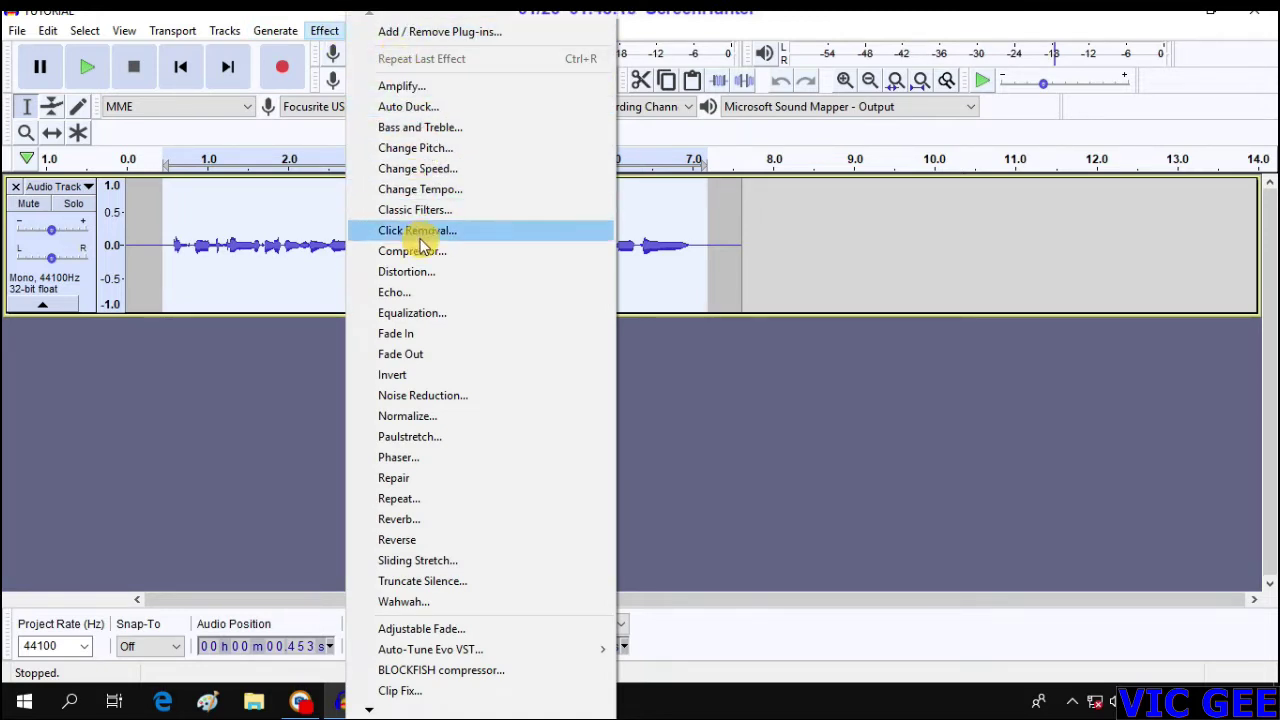
left_click(417, 316)
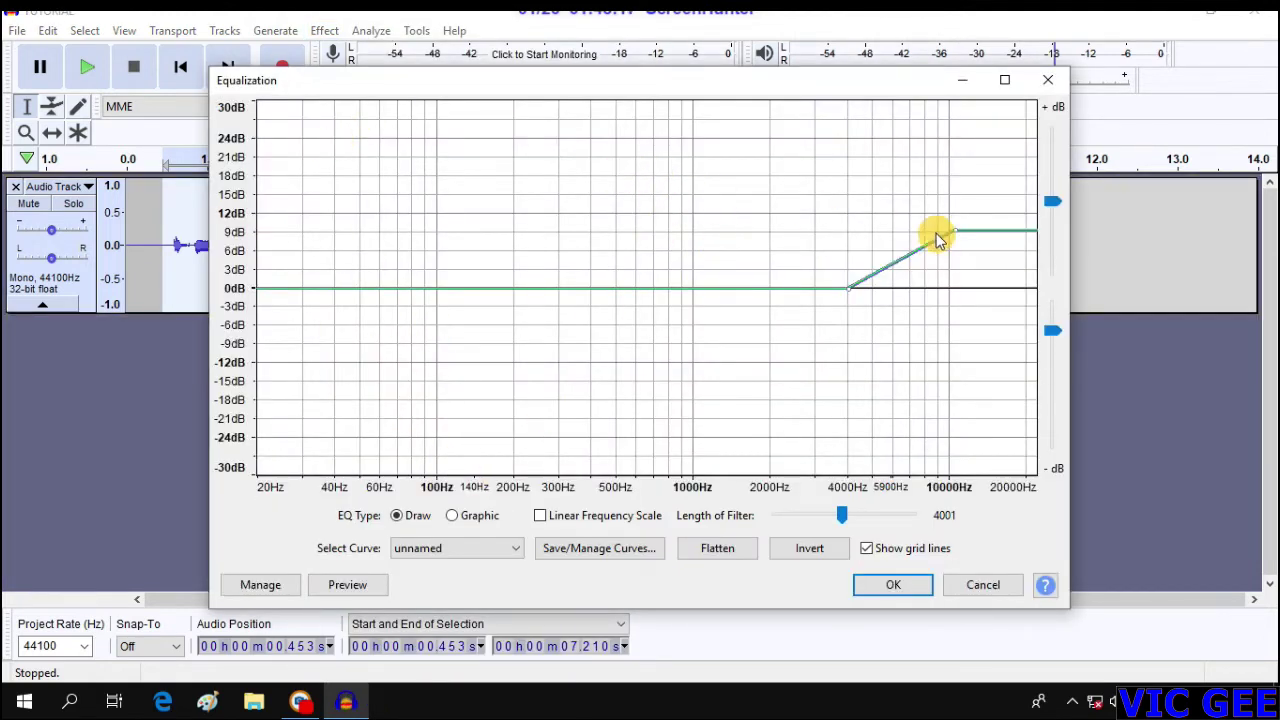
left_click(500, 548)
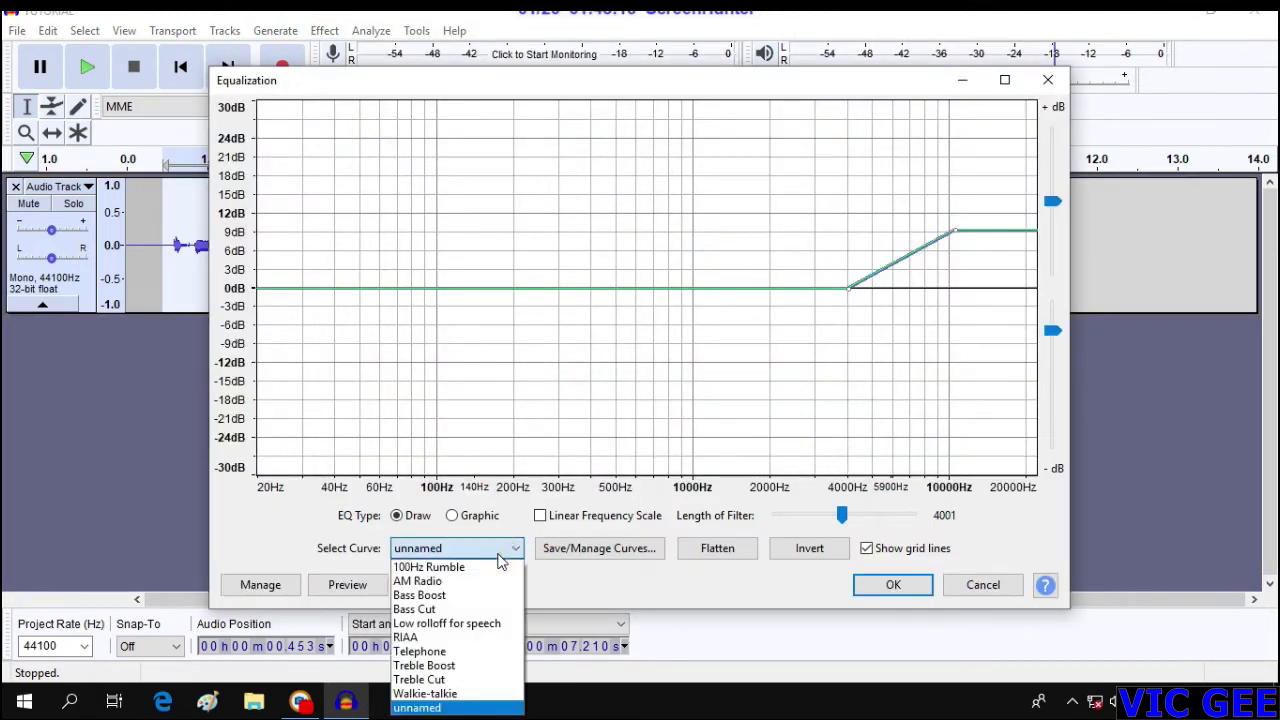
left_click(440, 591)
left_click(882, 590)
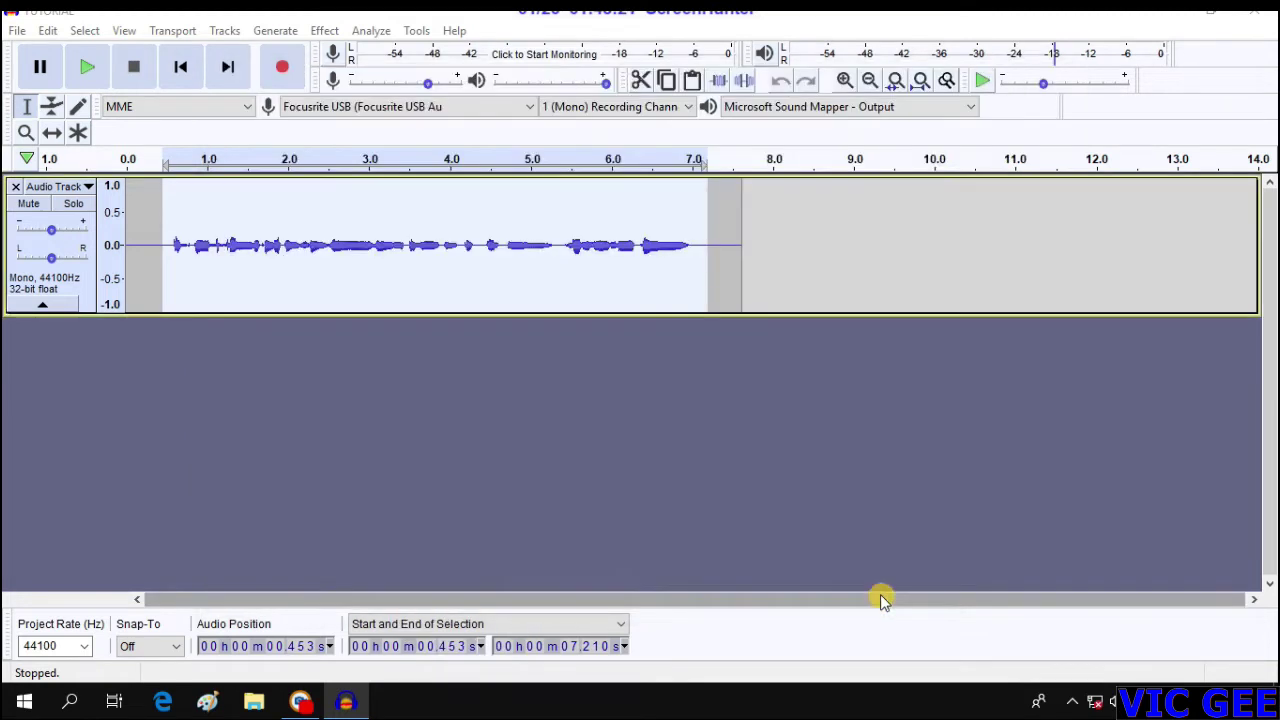
Step: Apply Equalization again, reshaping the Bass Boost curve into a nearly flat boost of about 11 dB, its control points near 100 Hz and 5500 Hz
left_click(326, 30)
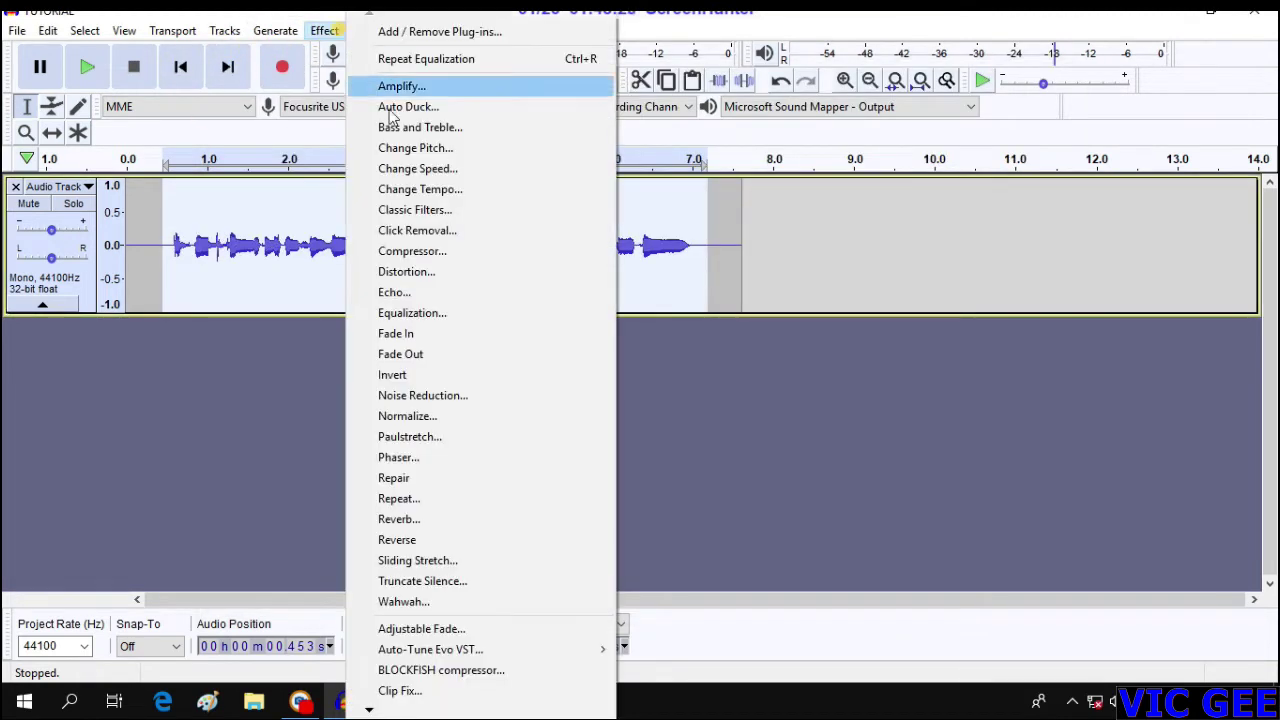
left_click(423, 314)
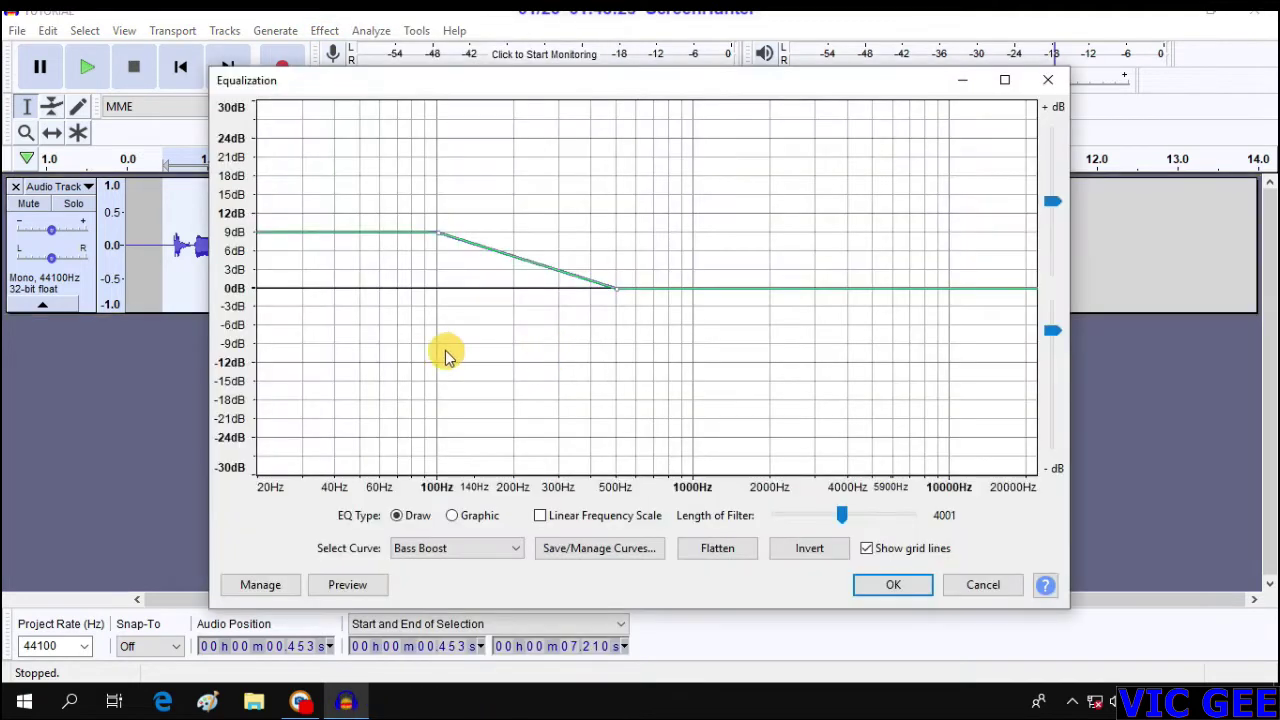
mouse_move(437, 233)
left_mouse_down()
mouse_move(455, 213)
mouse_move(437, 229)
left_mouse_up()
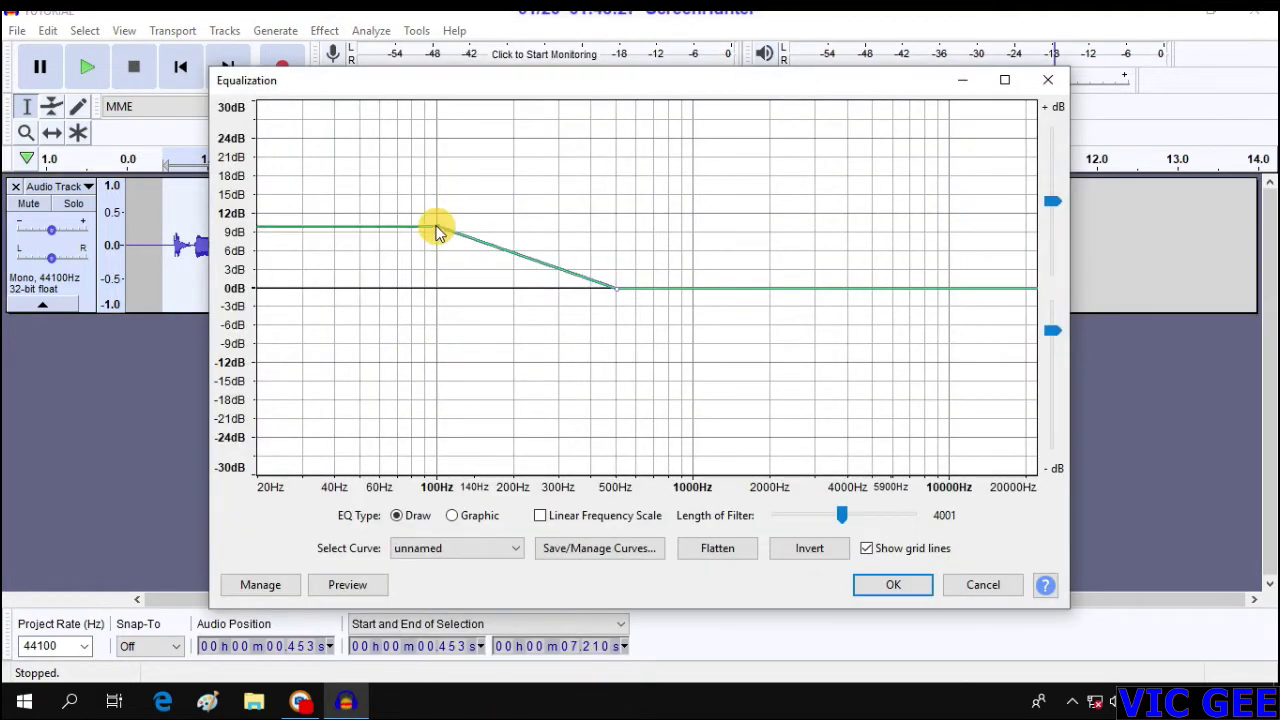
left_click_drag(614, 288, 882, 217)
left_click_drag(440, 233, 428, 218)
left_click(893, 585)
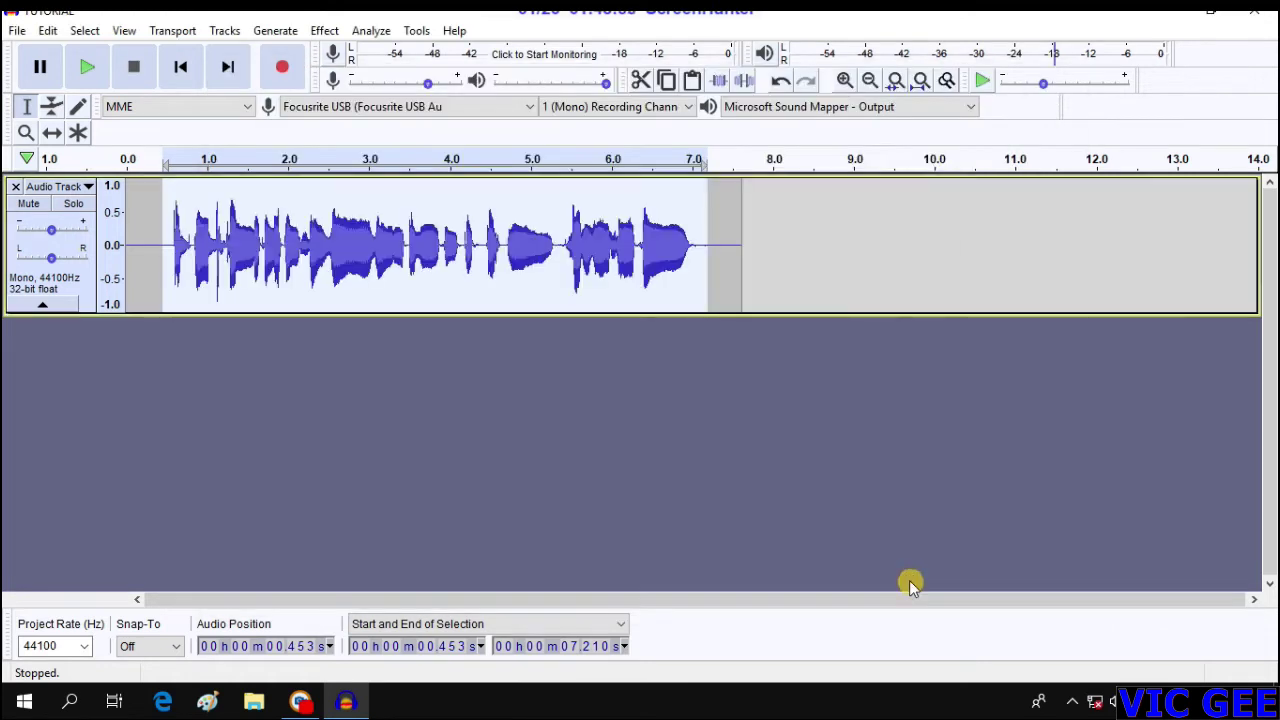
Step: Normalize the selected vocal using the effect's existing settings
left_click(325, 31)
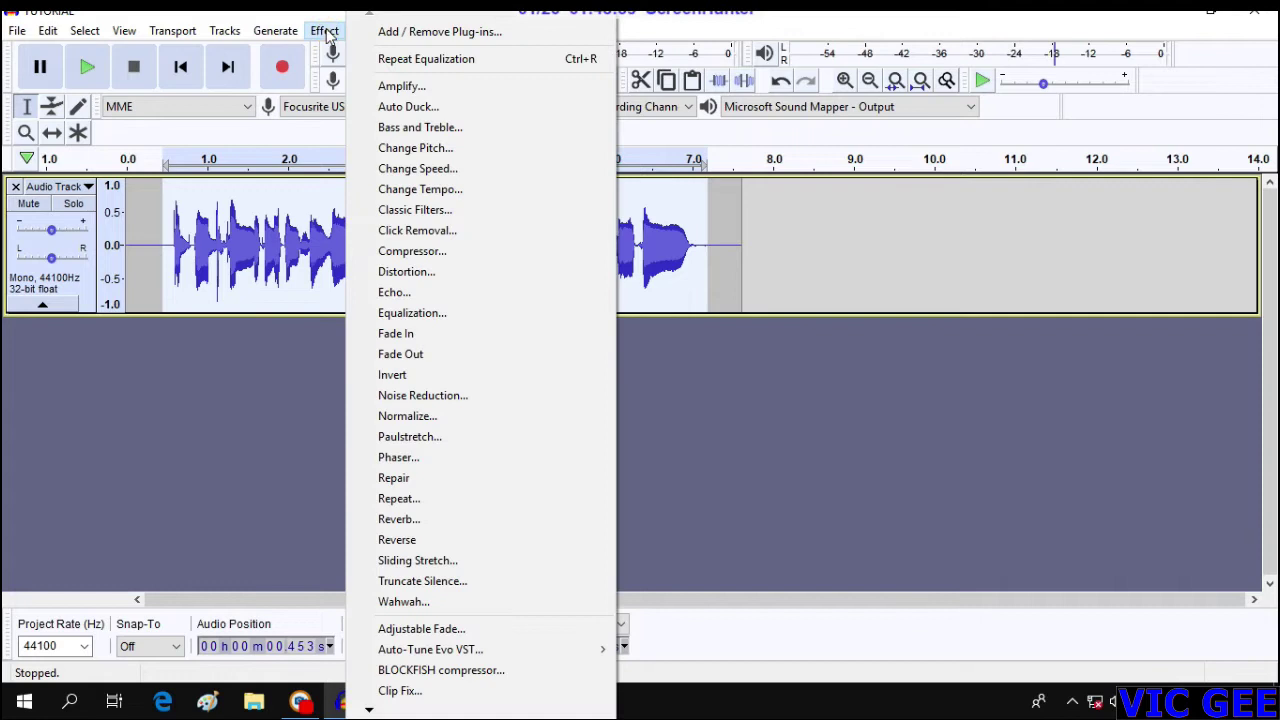
left_click(427, 412)
left_click(662, 400)
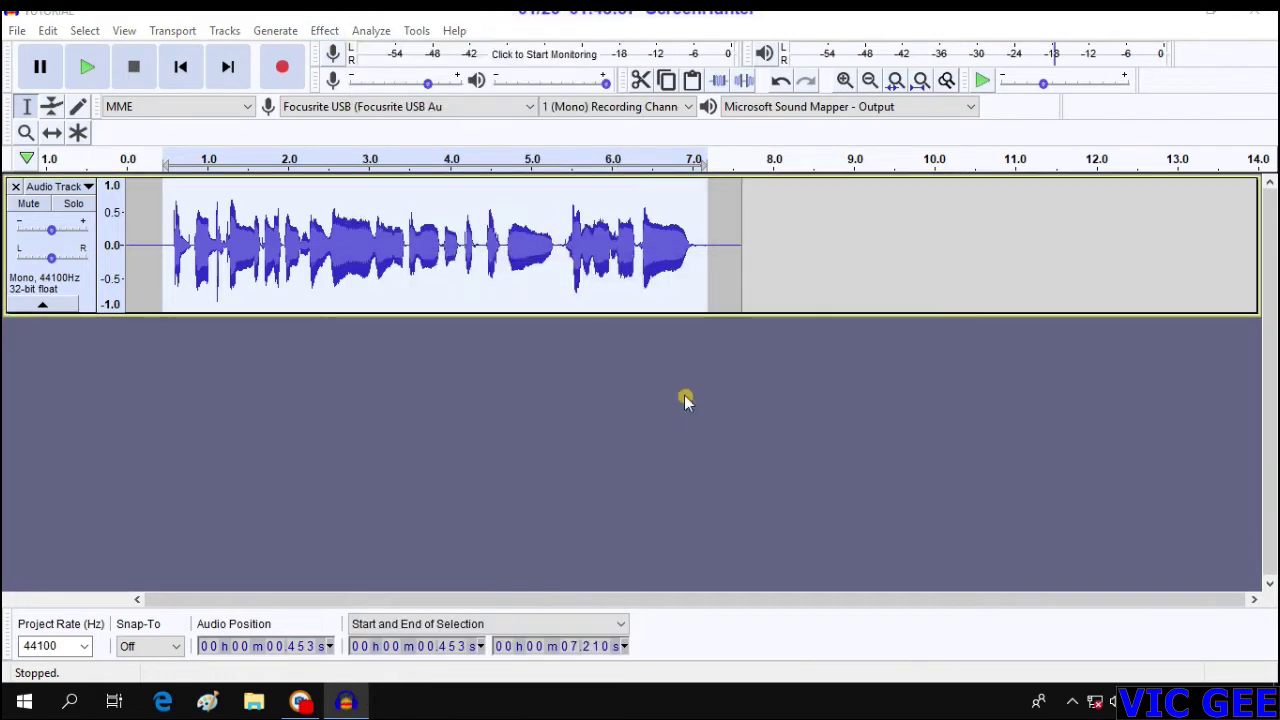
Step: Apply Equalization with the Treble Boost curve, moving its upper control point to about 6 dB at 20000 Hz
left_click(344, 30)
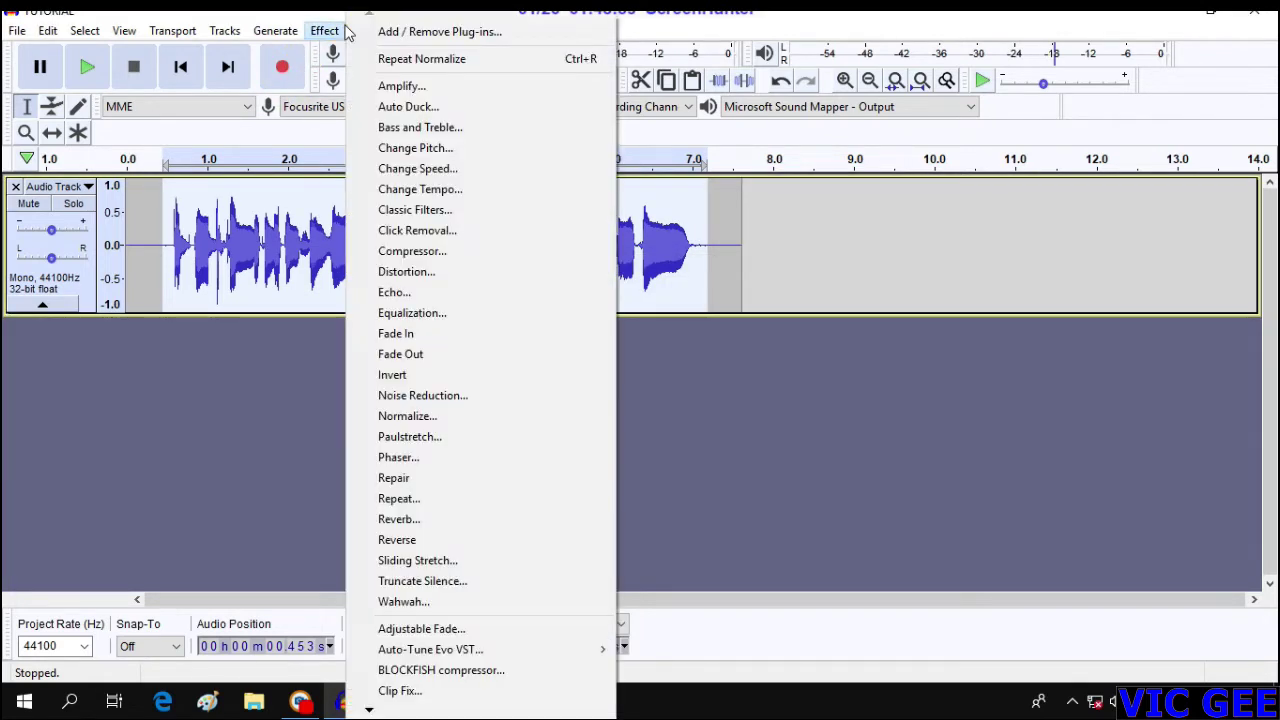
left_click(410, 316)
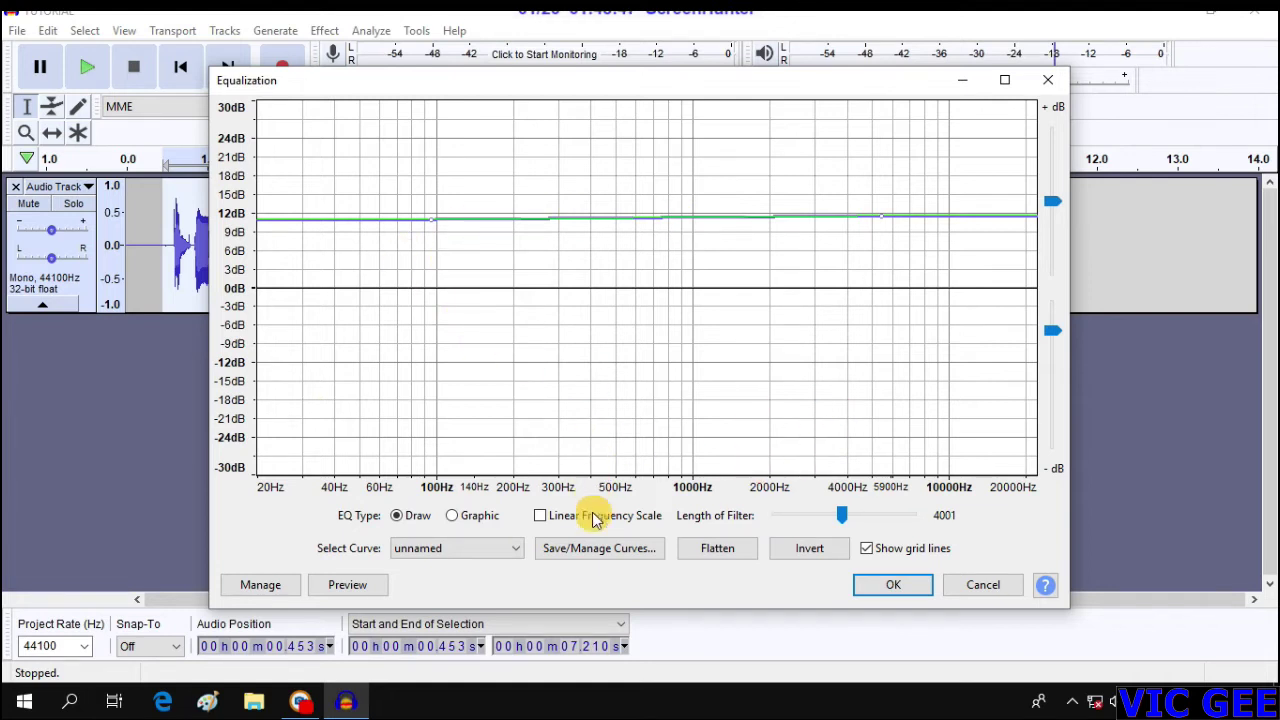
left_click(440, 548)
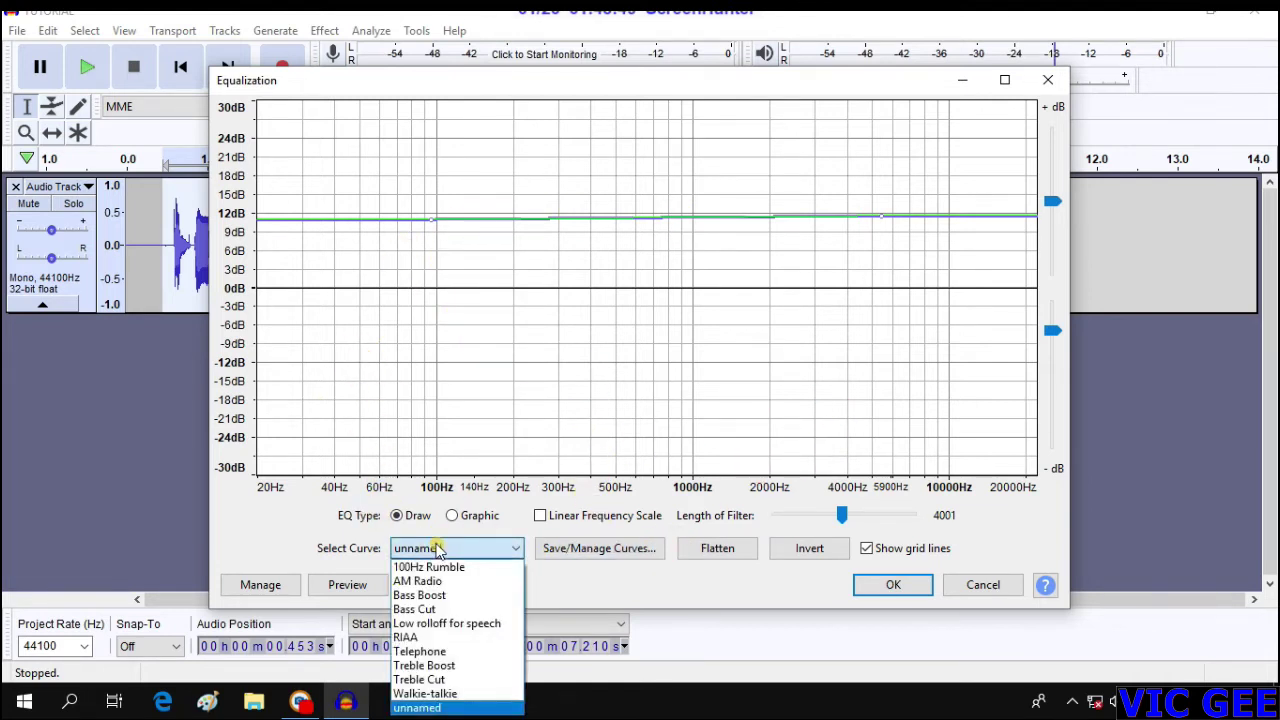
left_click(442, 665)
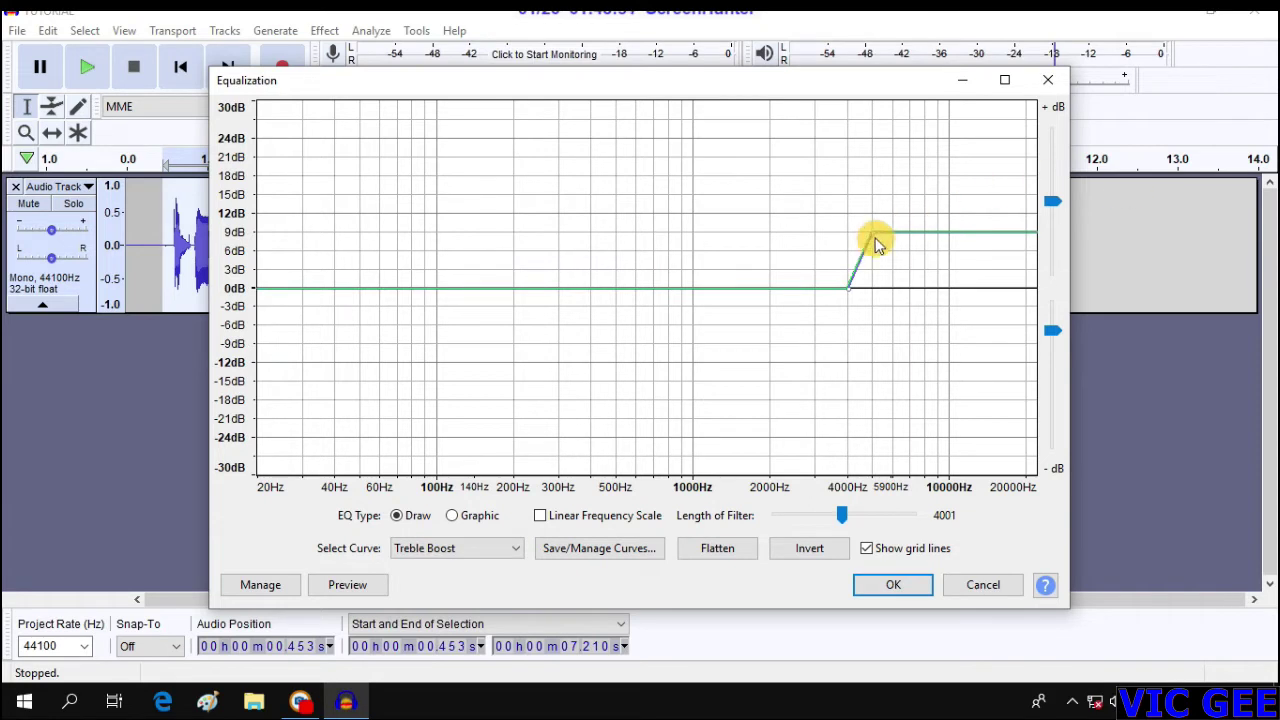
left_click_drag(873, 247, 1030, 255)
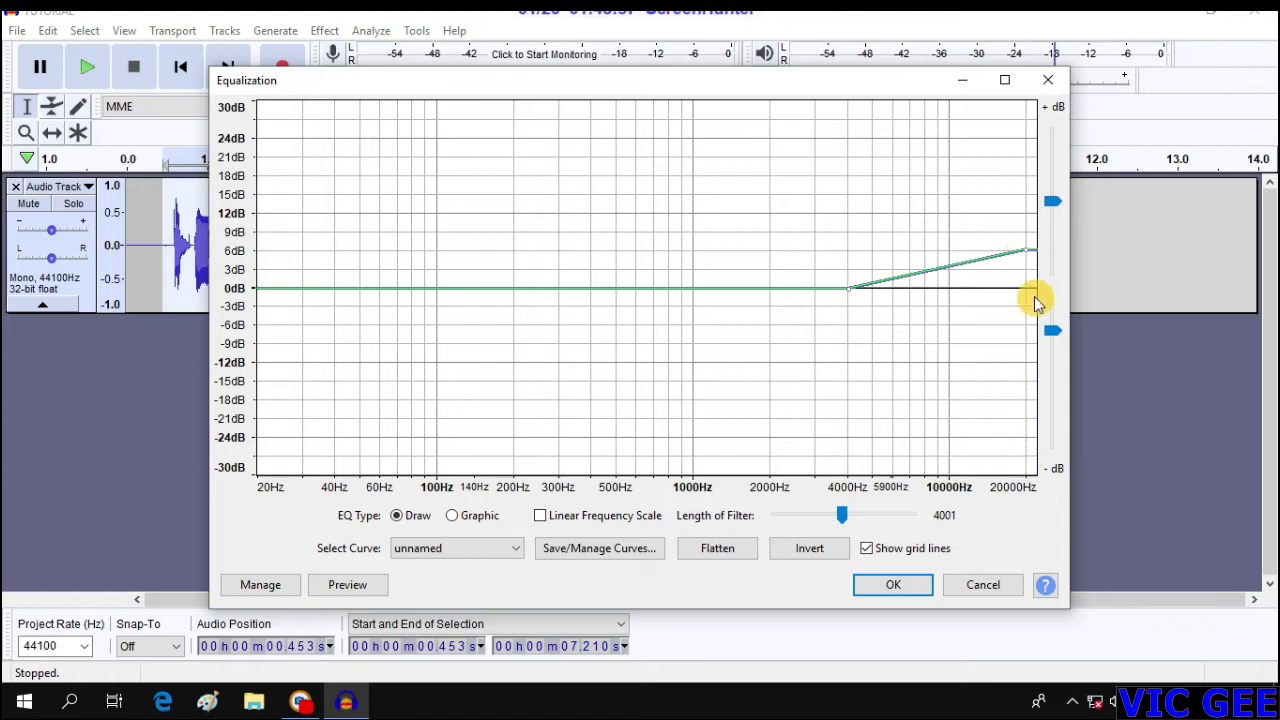
left_click(893, 585)
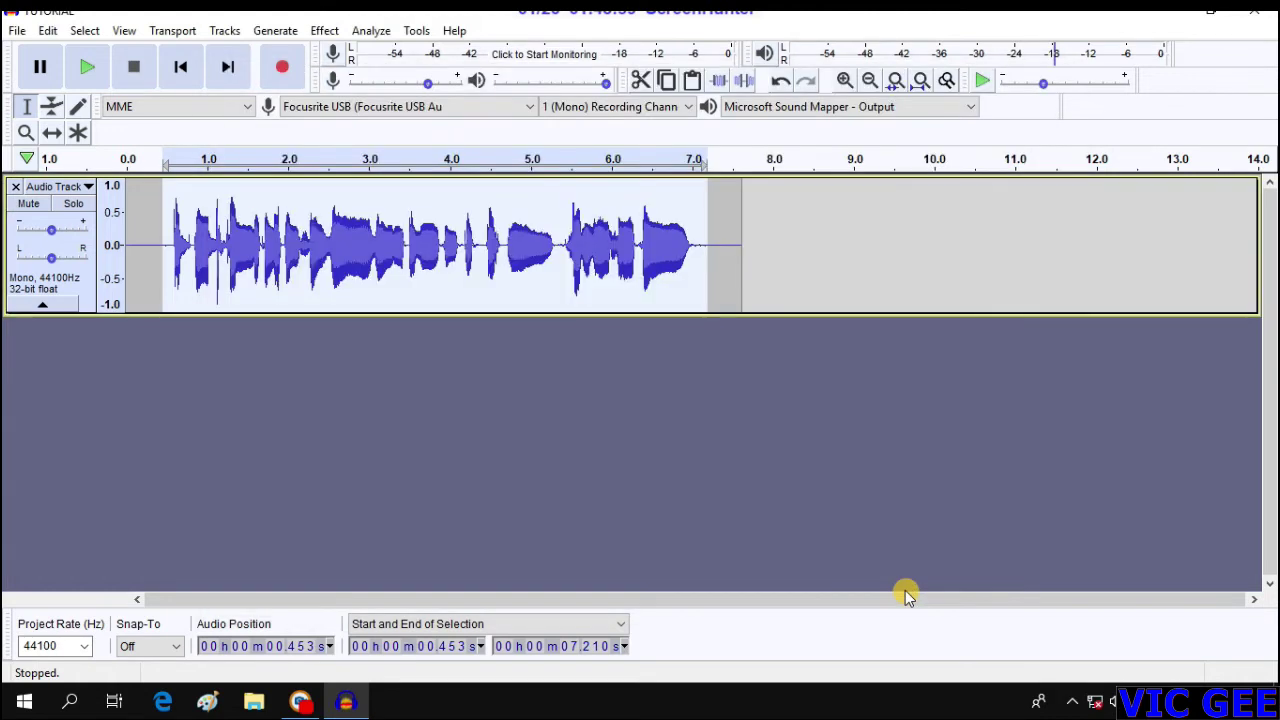
Step: Flatten the Equalization curve to 0 dB and apply it to the selected vocal
left_click(322, 31)
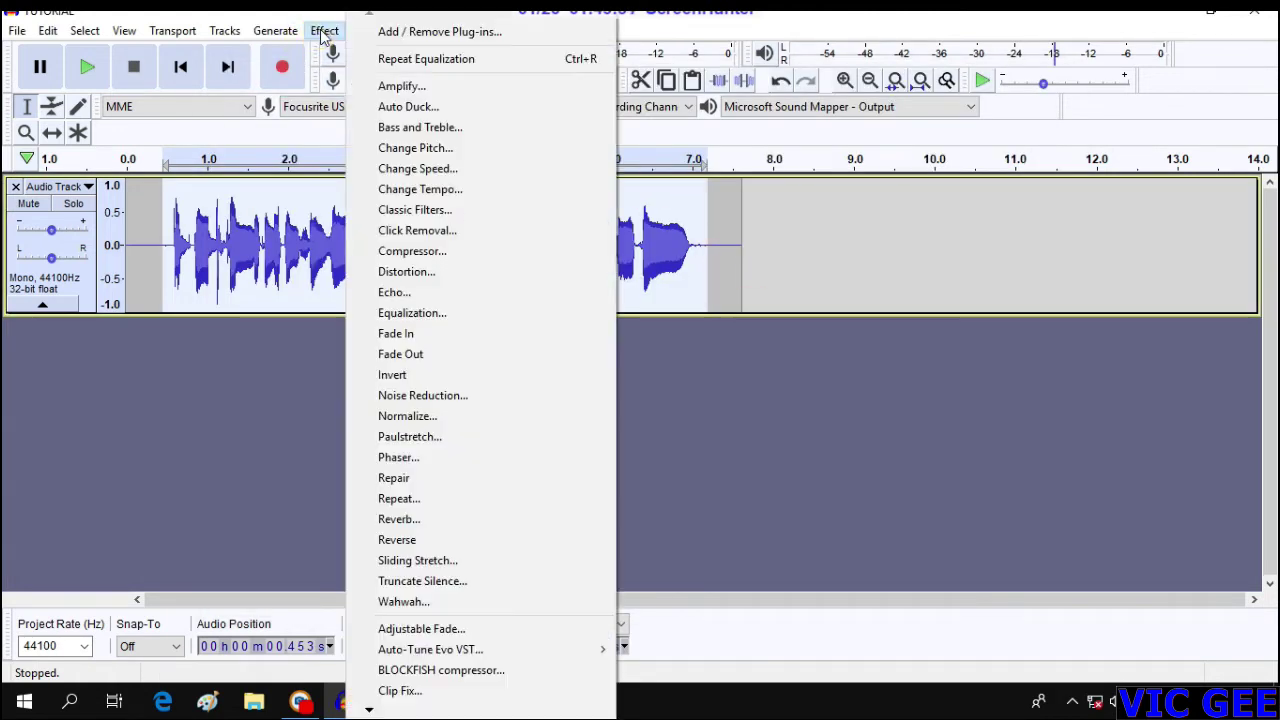
left_click(401, 324)
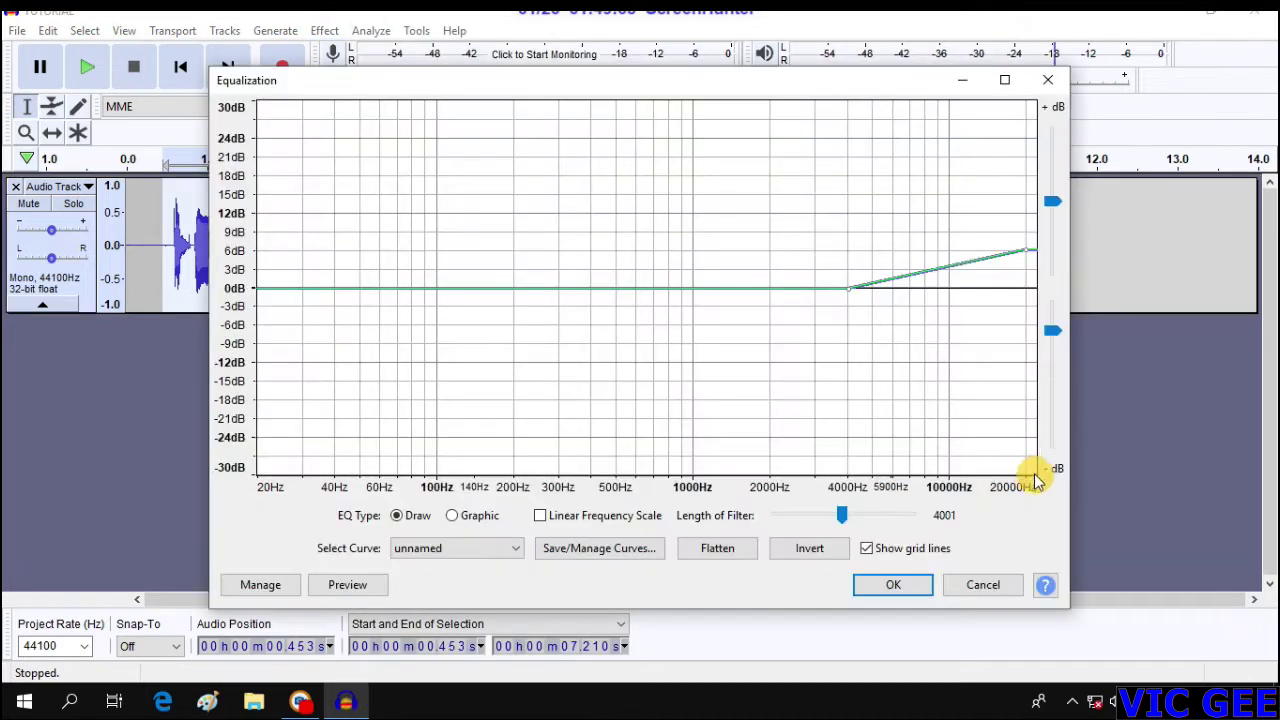
left_click(728, 553)
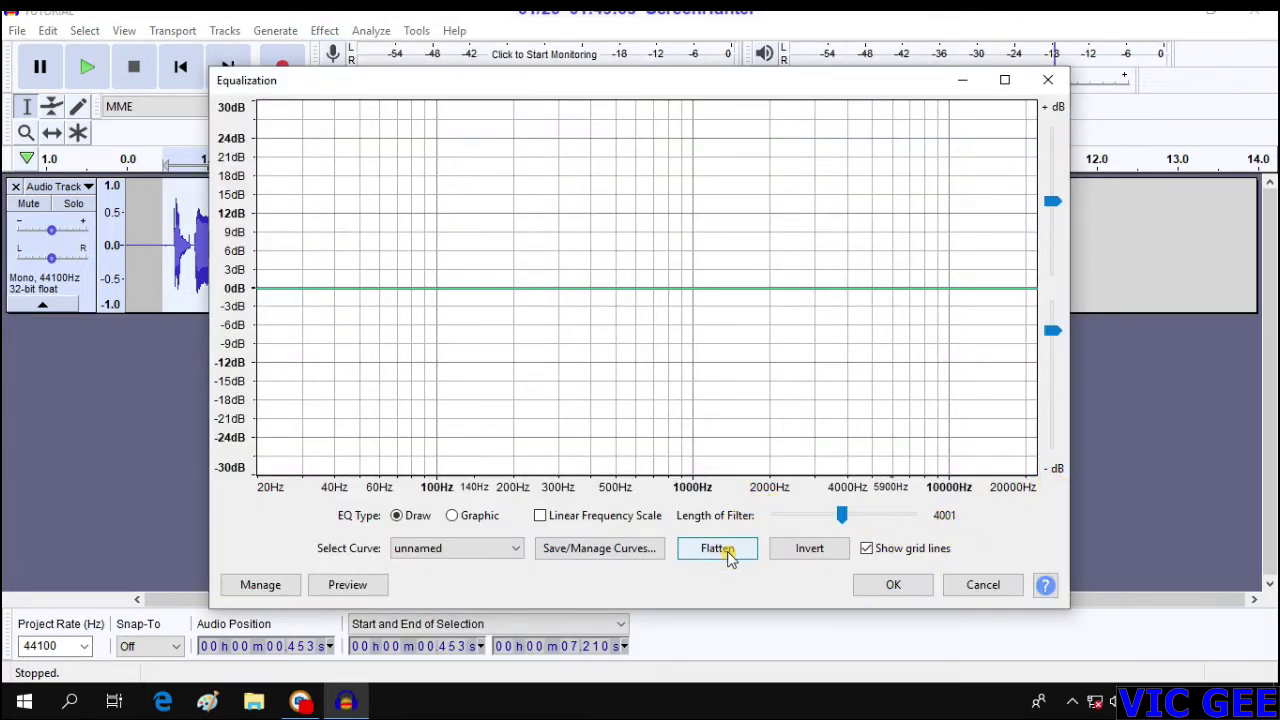
left_click(895, 590)
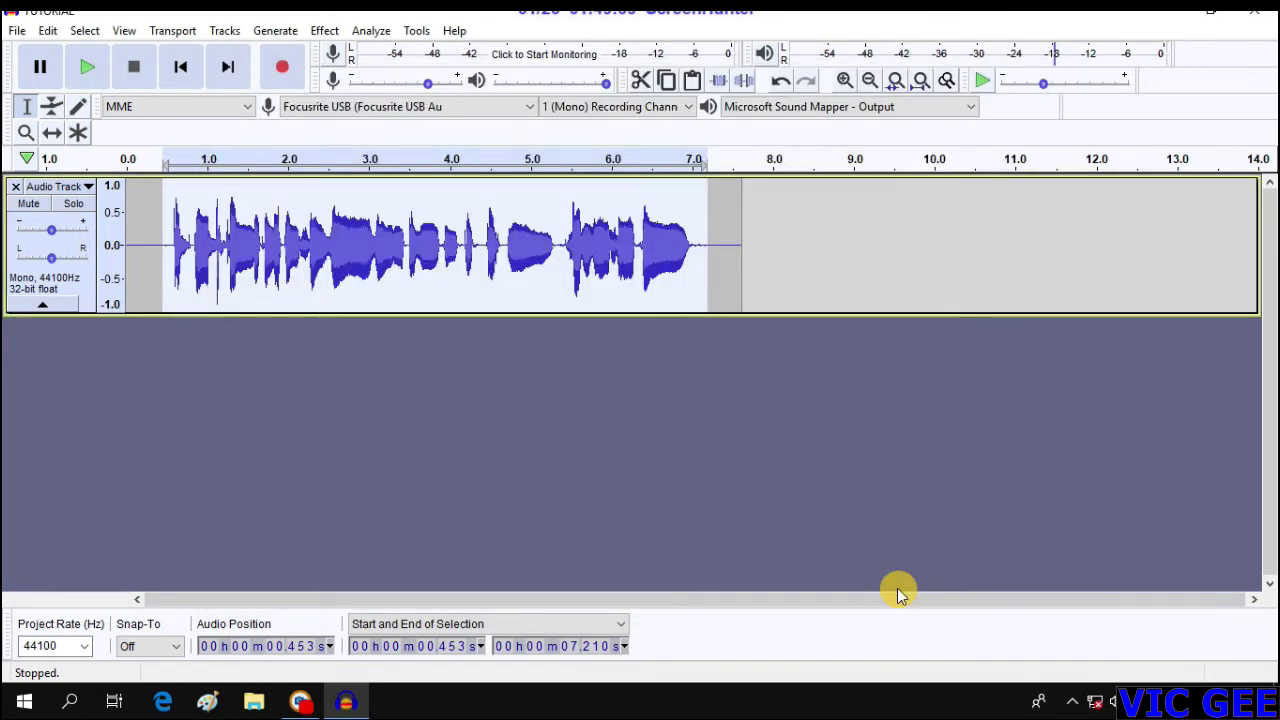
Step: Apply Bass and Treble to the selected vocal with treble and output volume both set to -3.0 dB
left_click(328, 35)
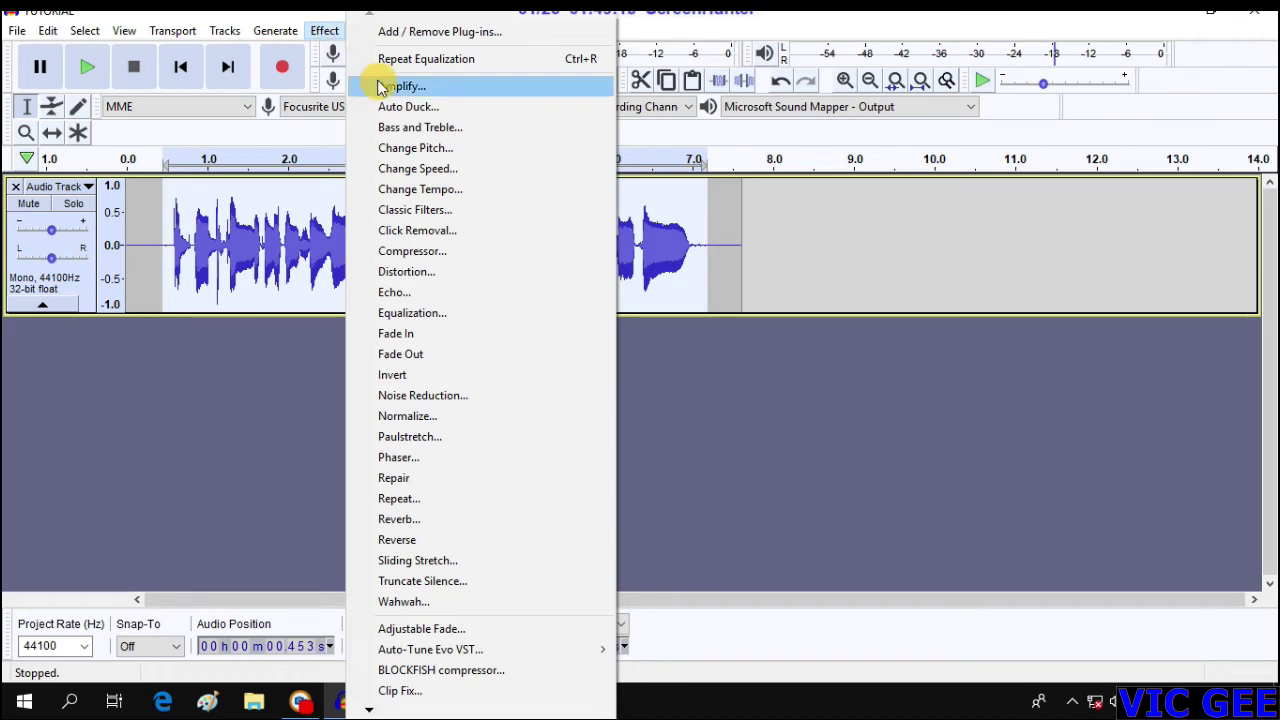
left_click(420, 127)
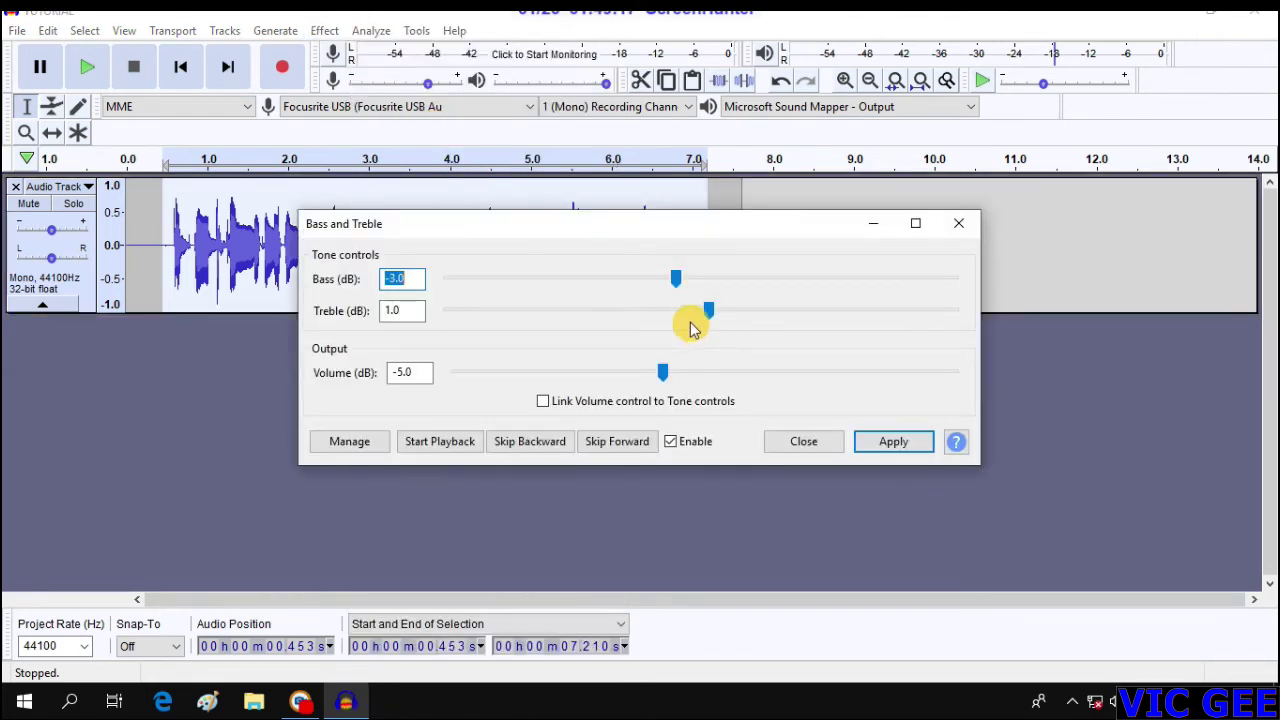
left_click_drag(709, 310, 677, 312)
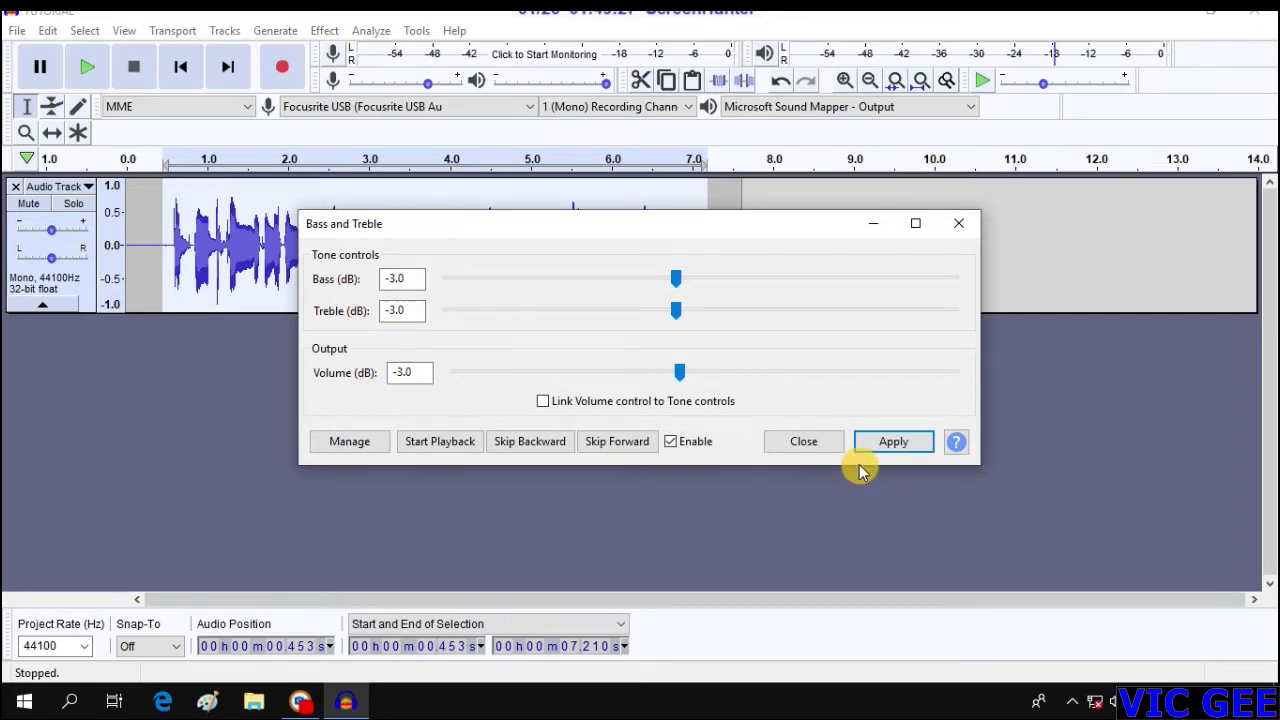
left_click(894, 444)
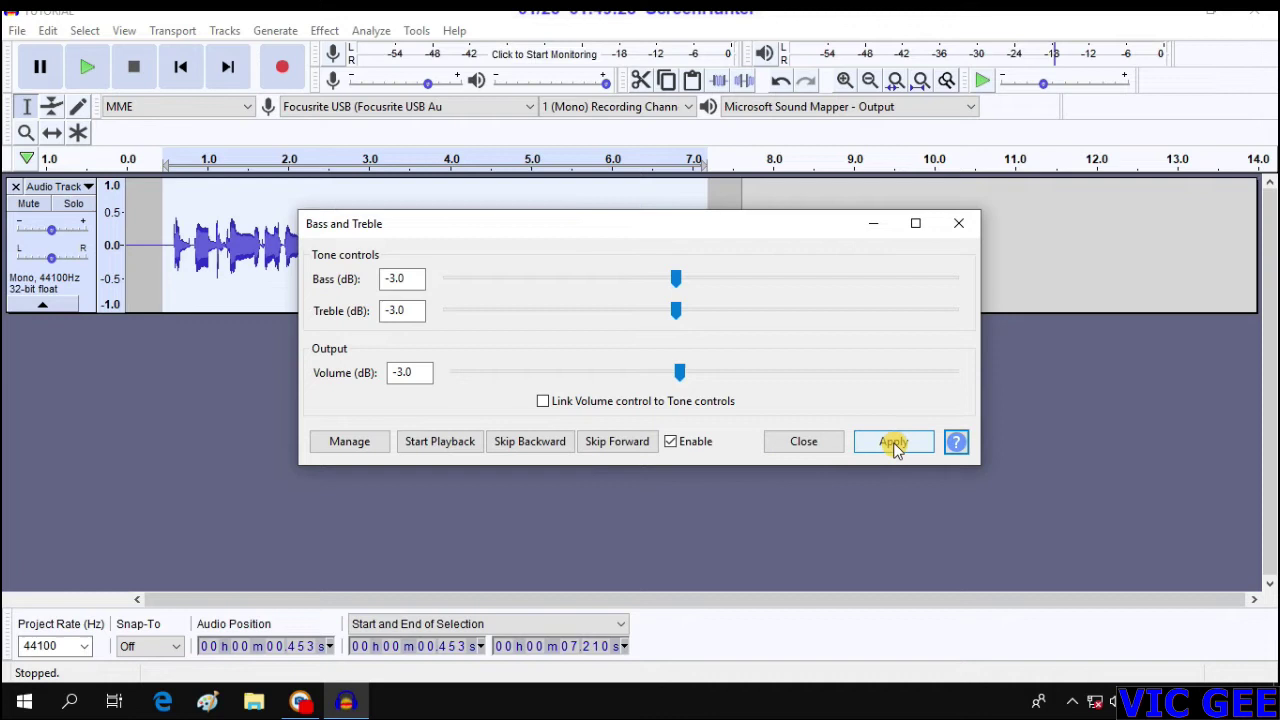
left_click(814, 441)
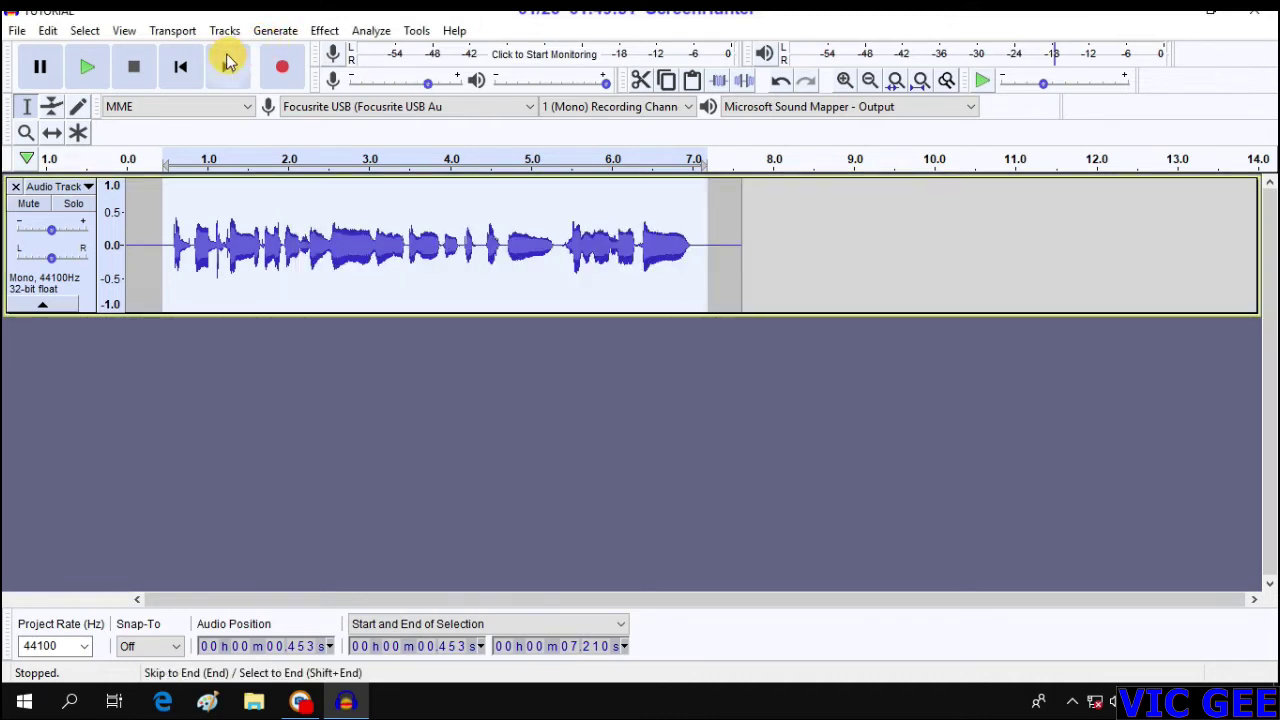
Step: Compress the selected vocal with a -25 dB threshold, -35 dB noise floor and 3.00-second attack time
left_click(326, 31)
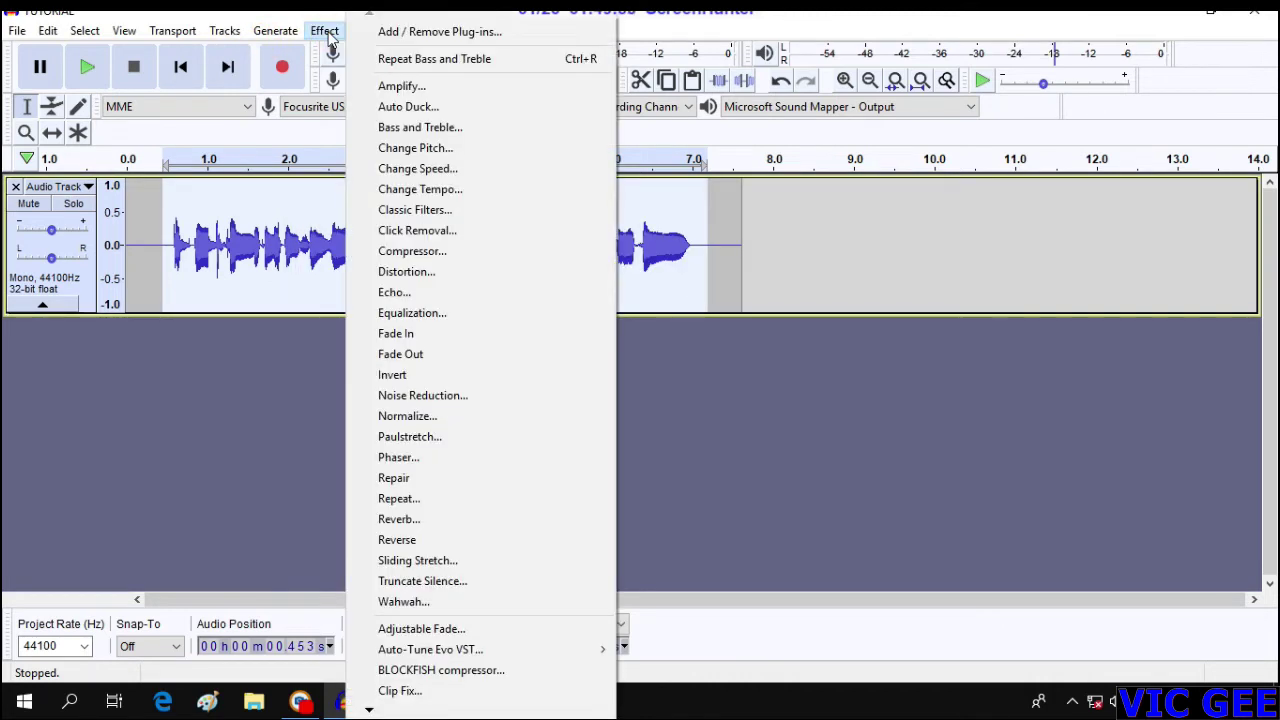
left_click(420, 251)
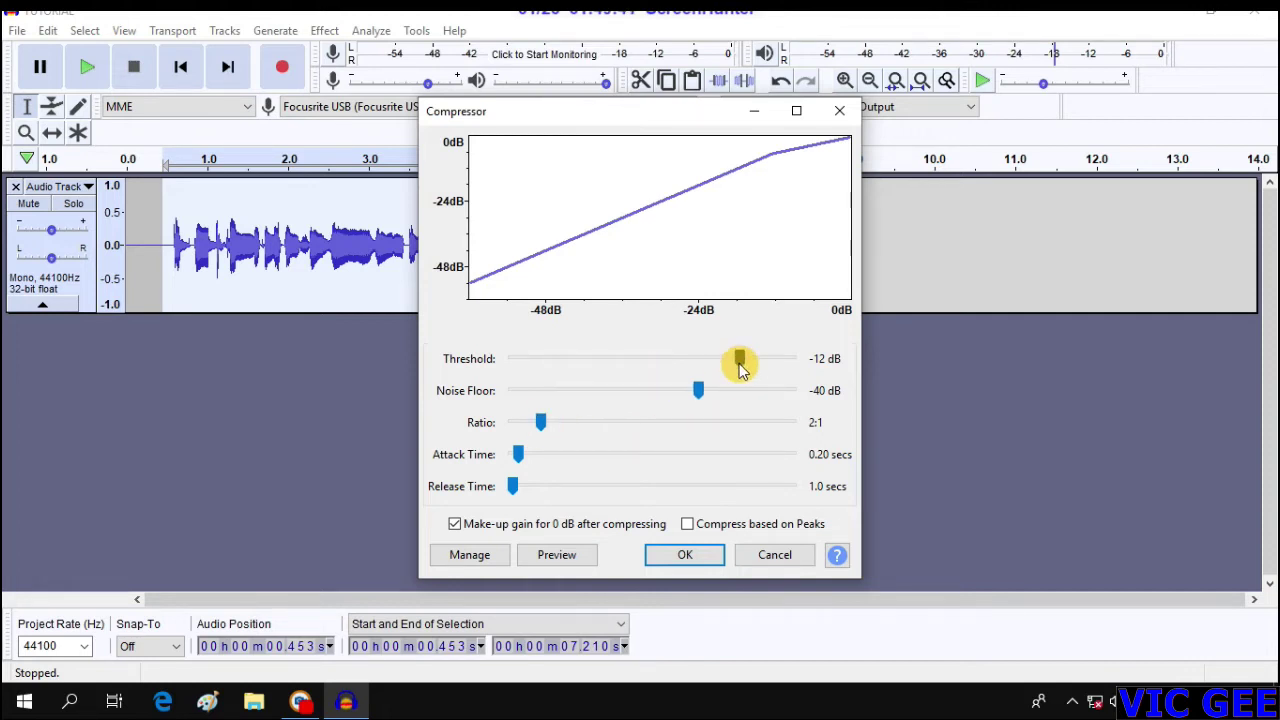
left_click_drag(741, 365, 680, 365)
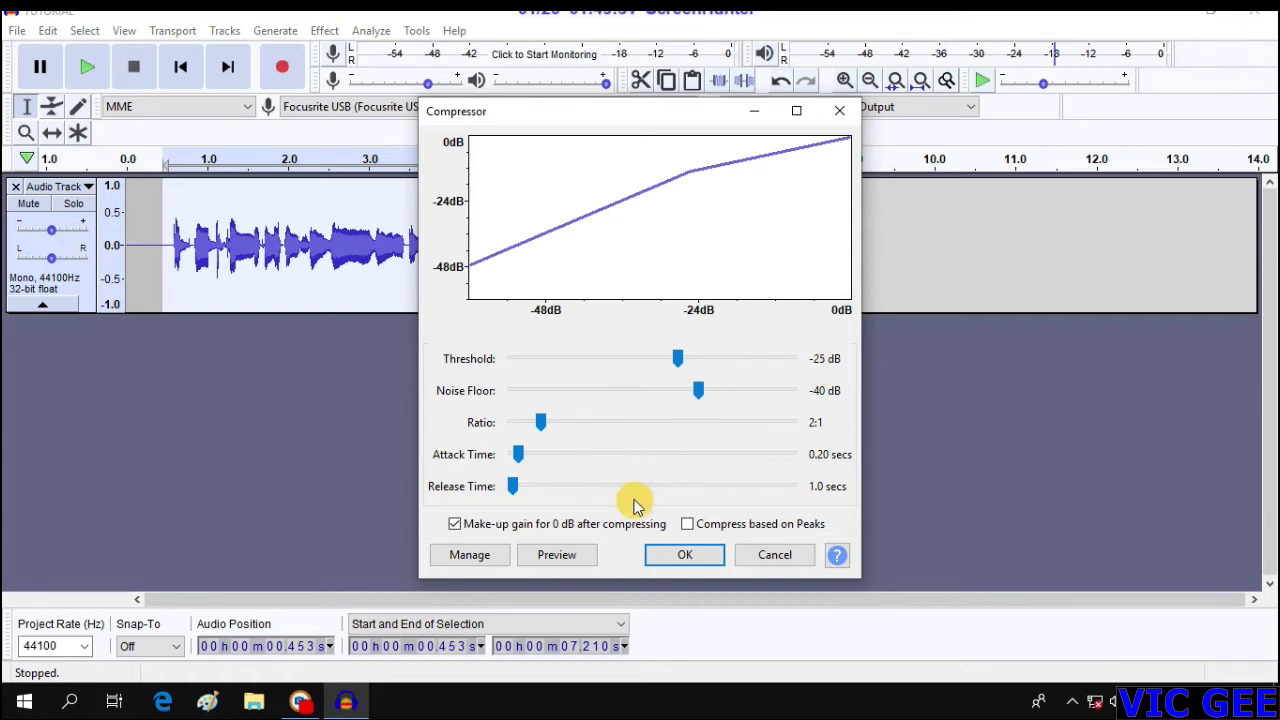
mouse_move(701, 395)
left_mouse_down()
mouse_move(688, 396)
mouse_move(722, 398)
left_mouse_up()
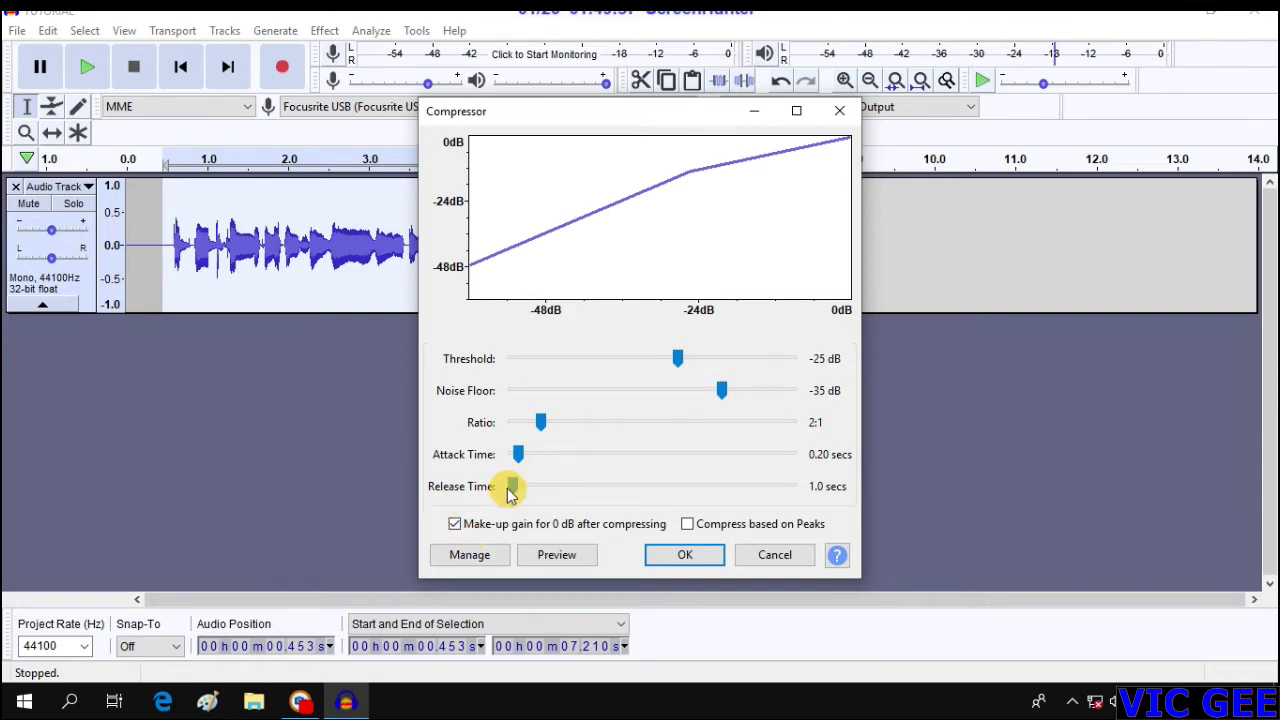
left_click_drag(517, 454, 670, 462)
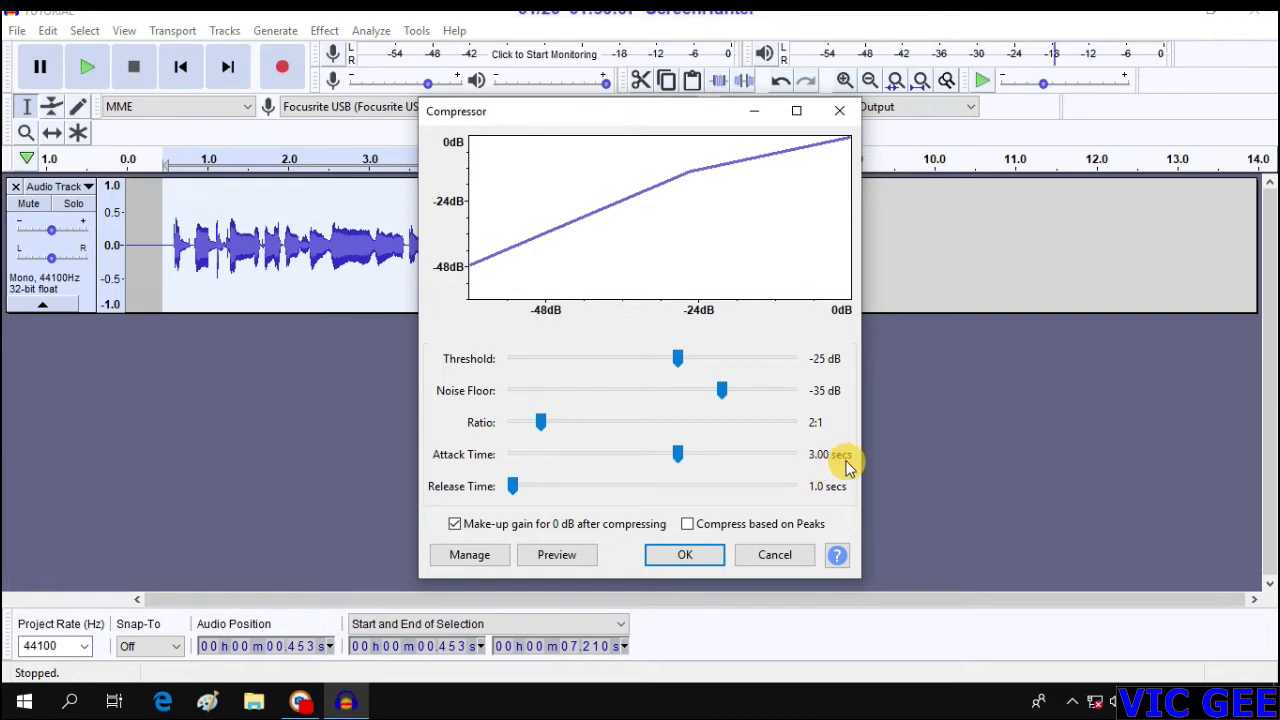
left_click(686, 553)
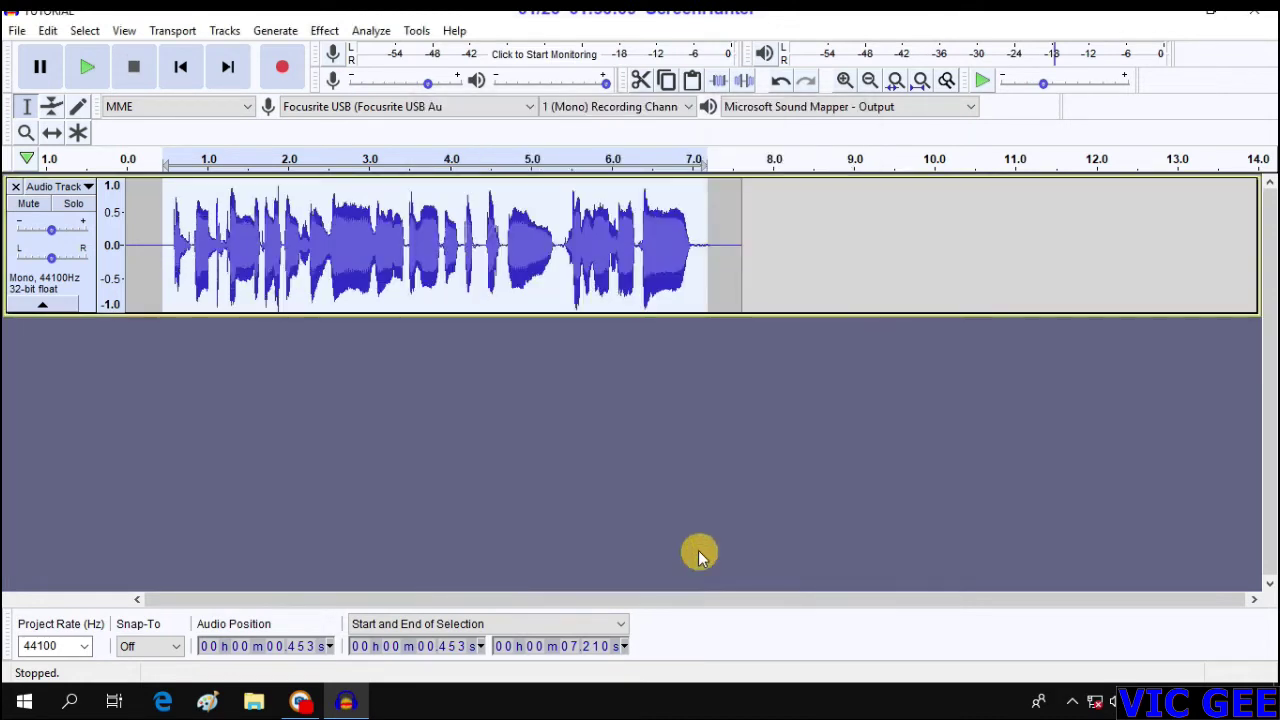
Step: Normalize the selected vocal to a -1.0 dB peak amplitude with DC offset removal enabled
left_click(324, 31)
left_click(408, 416)
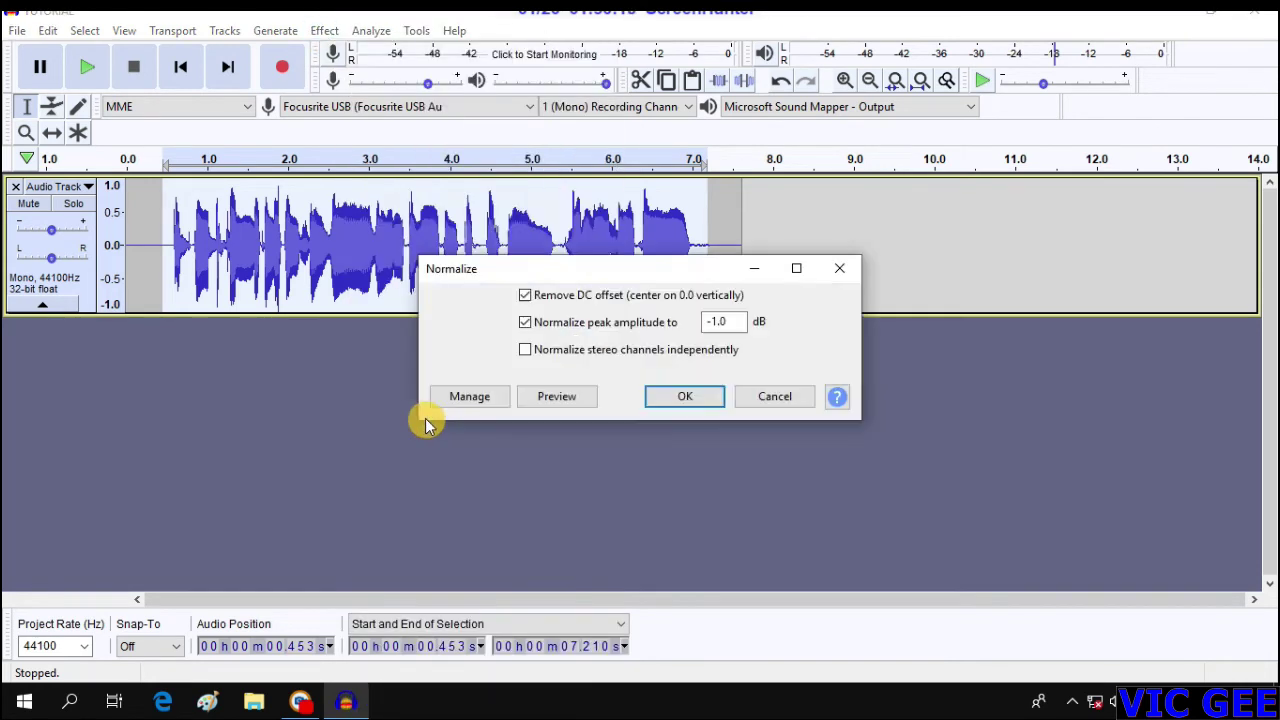
left_click(711, 397)
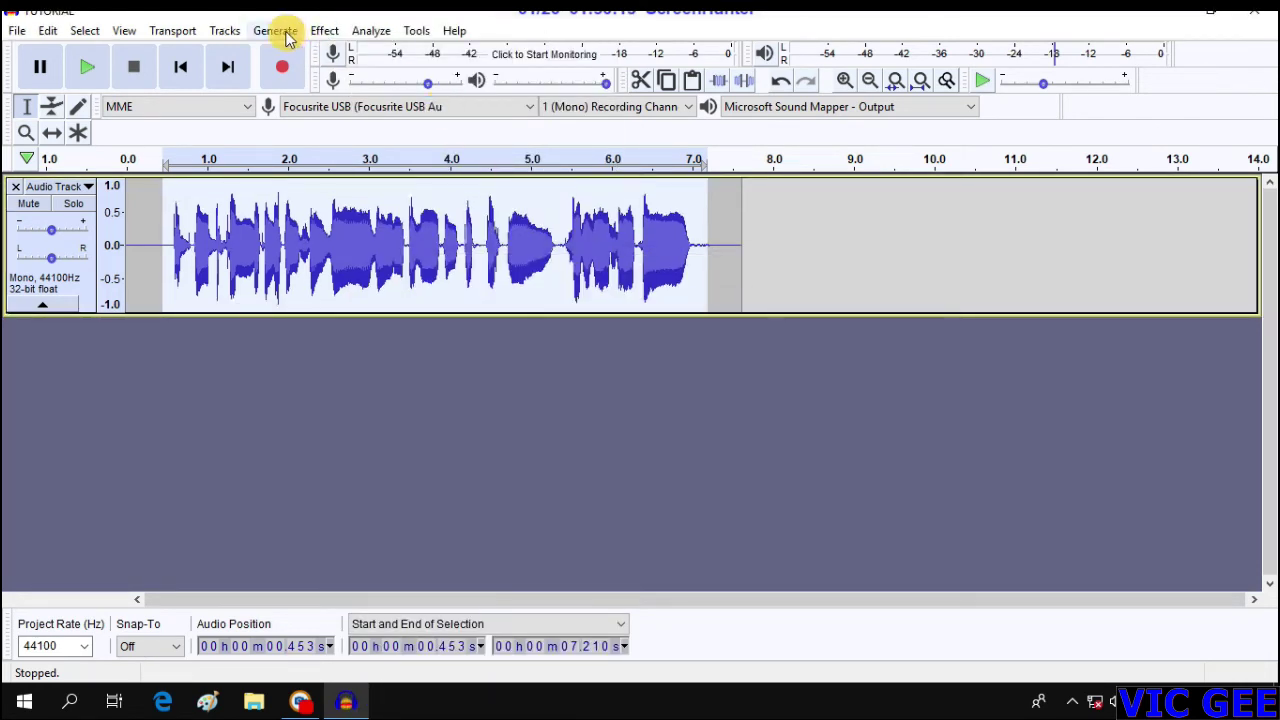
Step: Apply a Hard Limit Limiter to the selected vocal, limiting to -3.00 dB with a 10.00 ms hold and no make-up gain
left_click(326, 33)
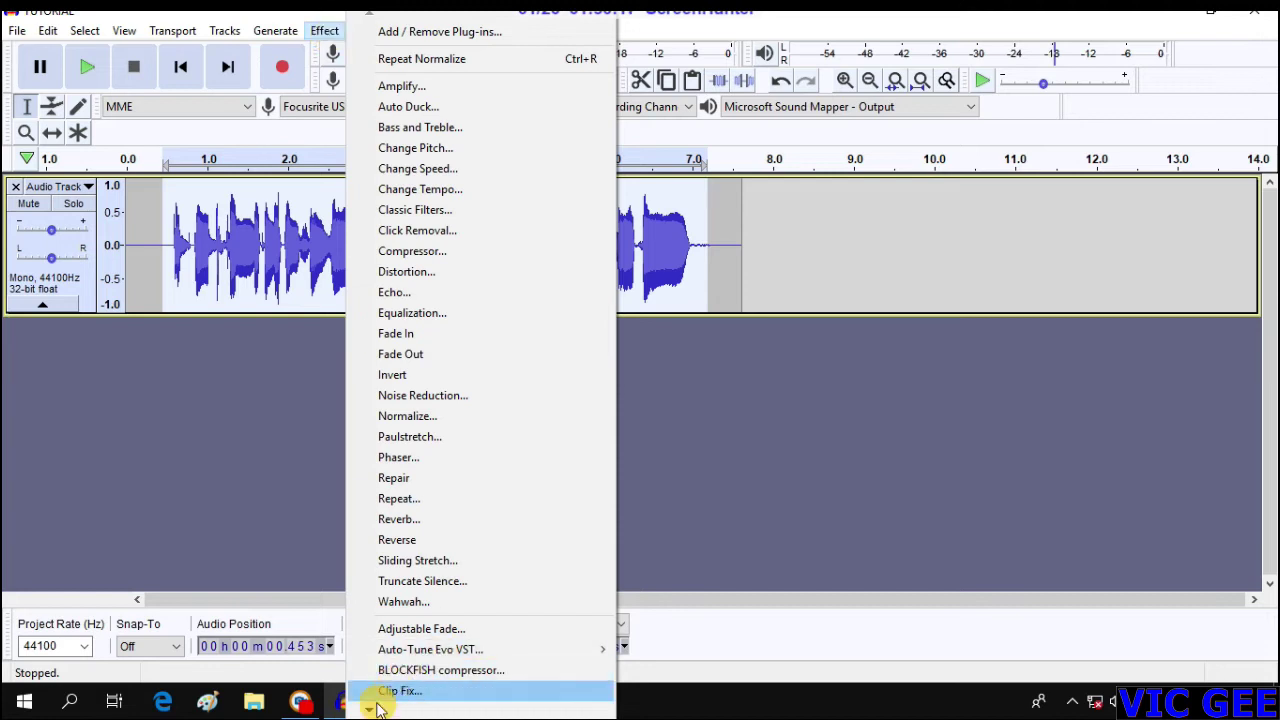
mouse_move(368, 710)
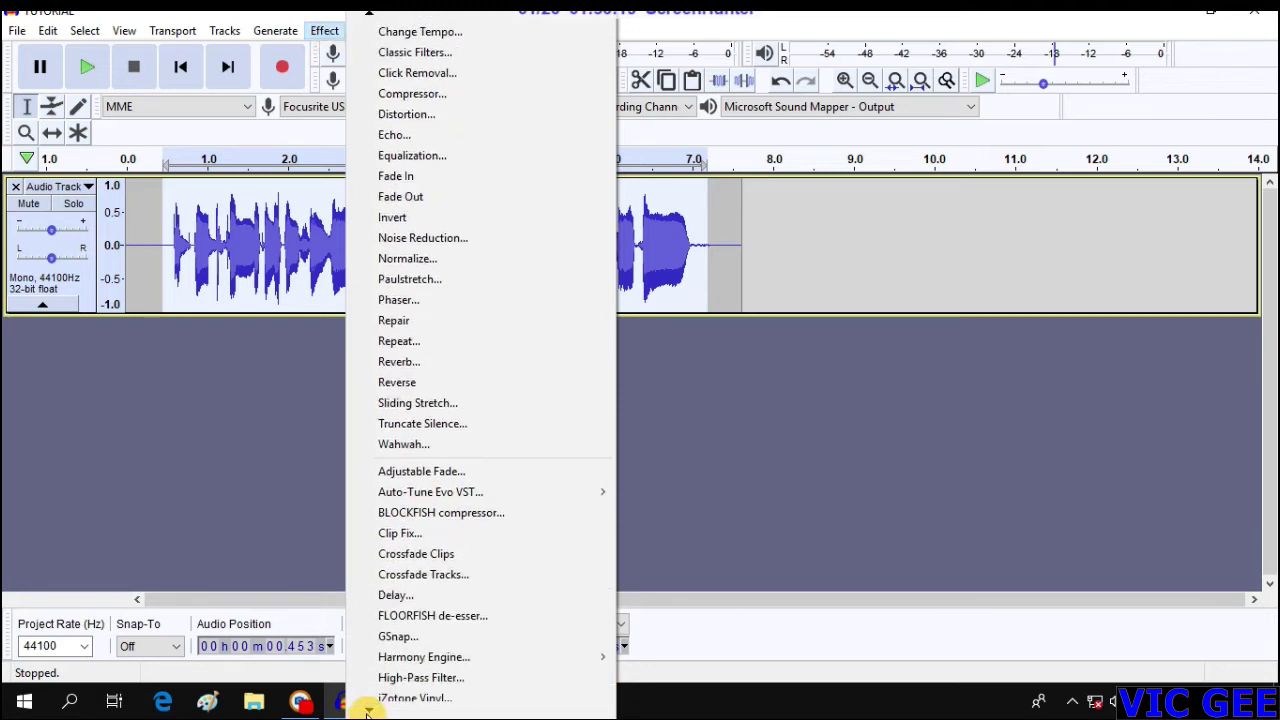
left_click(414, 530)
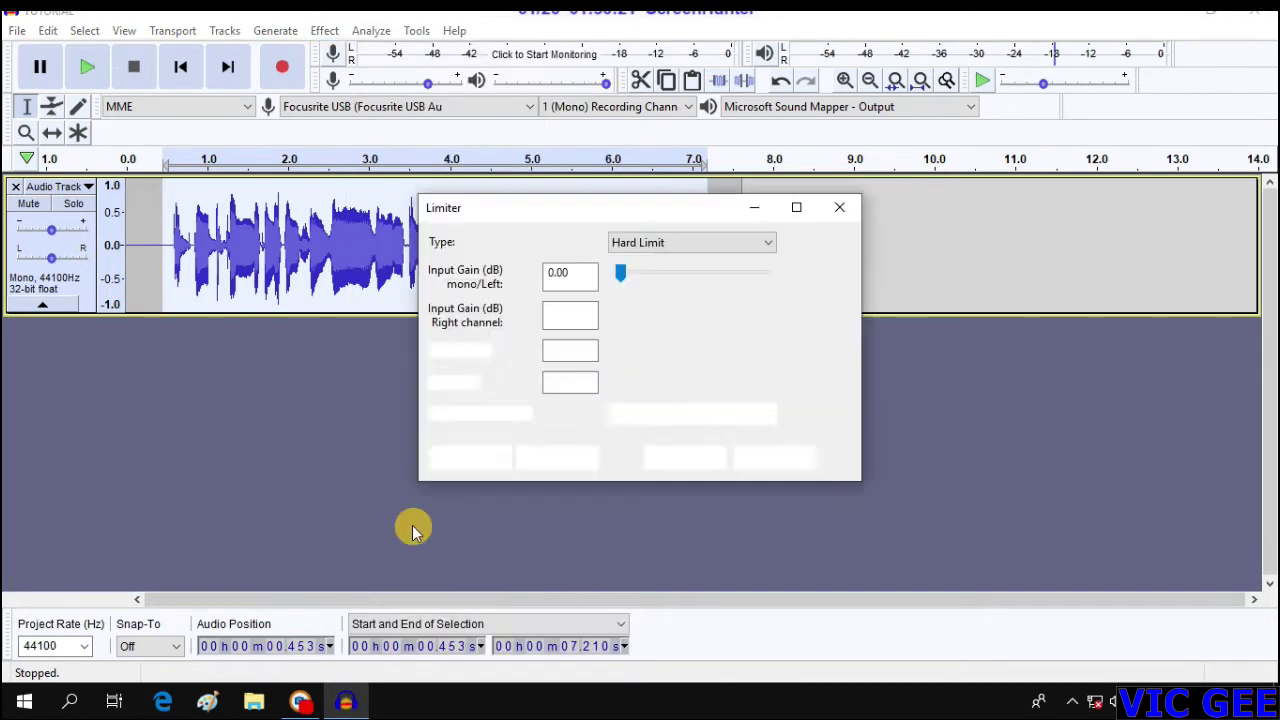
left_click(691, 246)
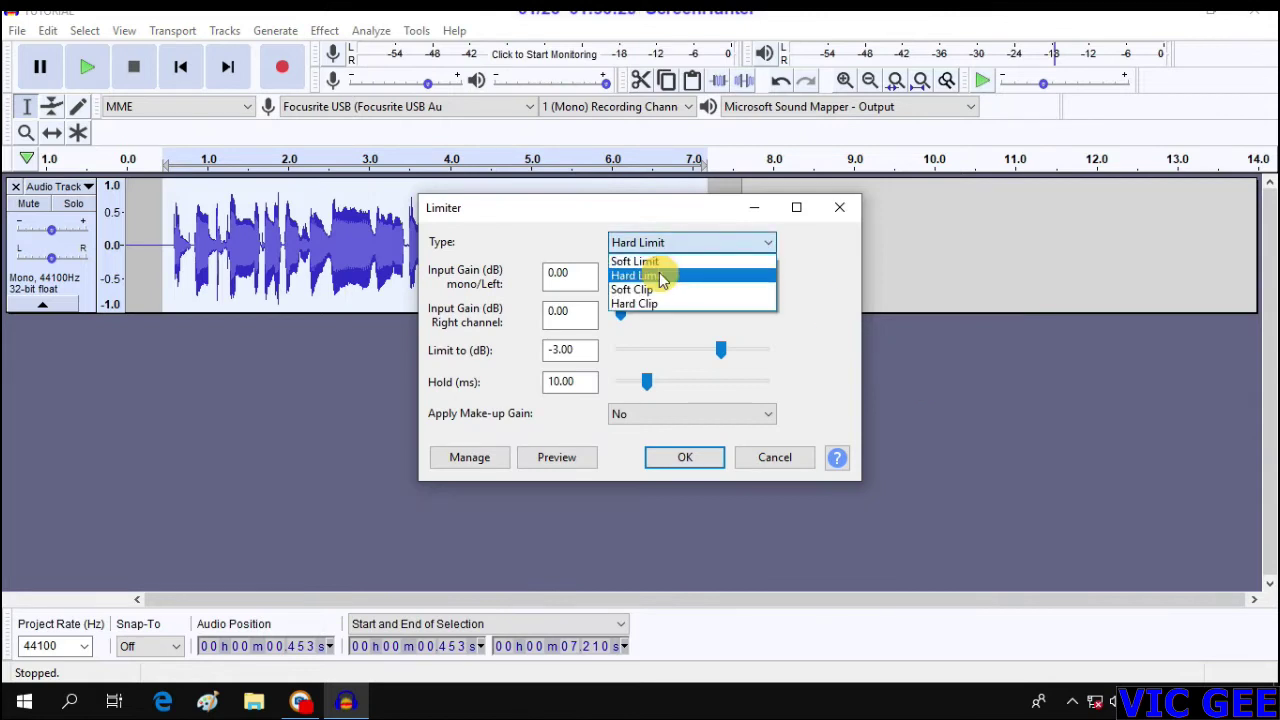
left_click(657, 276)
left_click(690, 458)
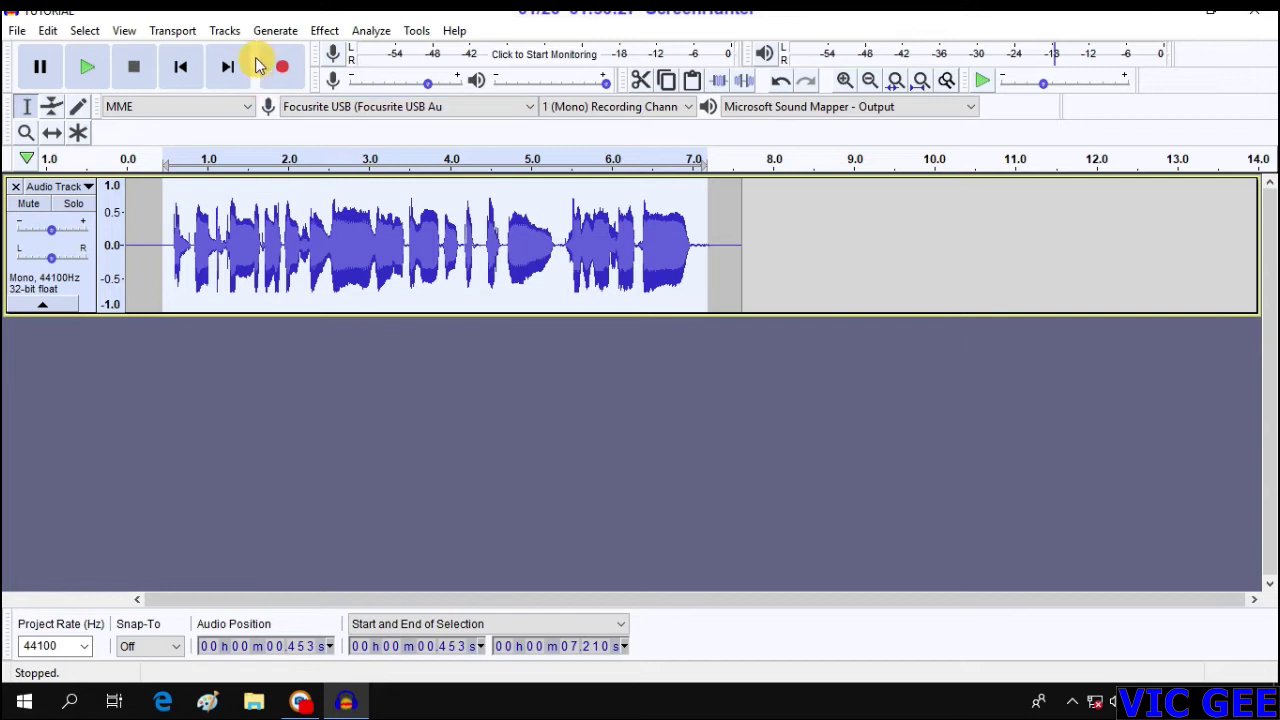
Step: Apply a High-Pass Filter to the selected vocal at 400 Hz with a 6 dB per octave roll-off
left_click(327, 31)
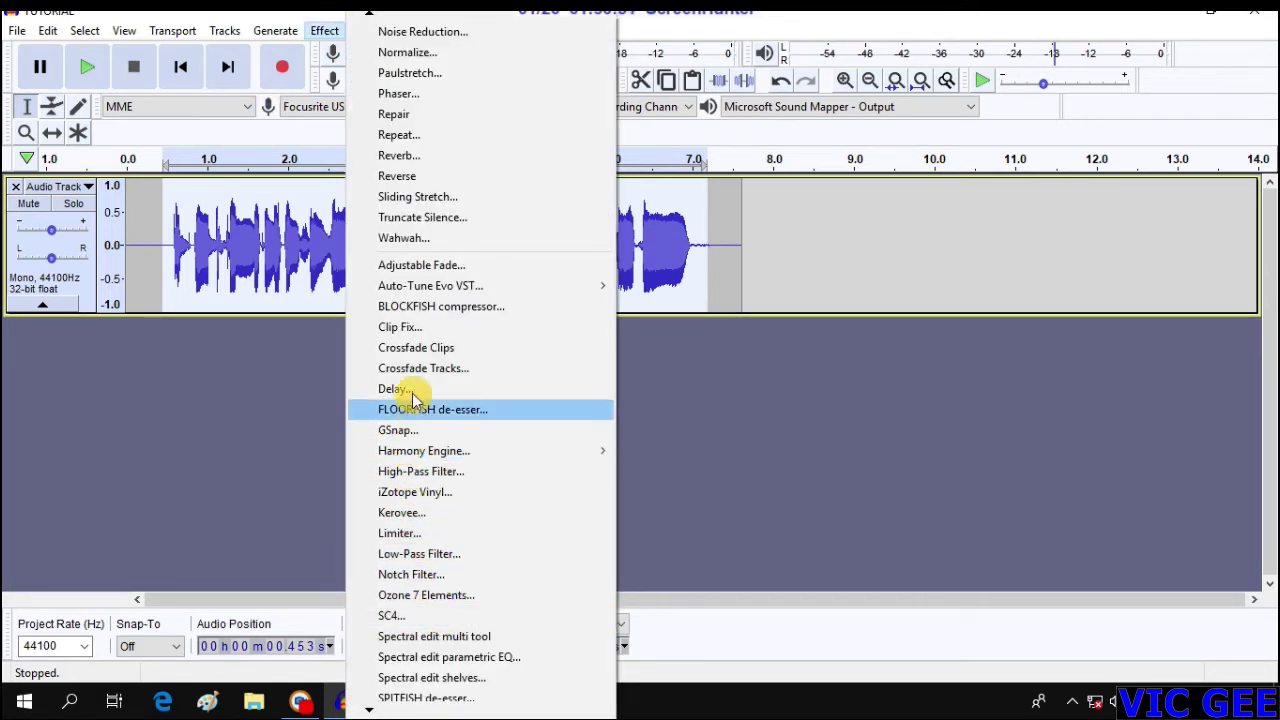
left_click(430, 475)
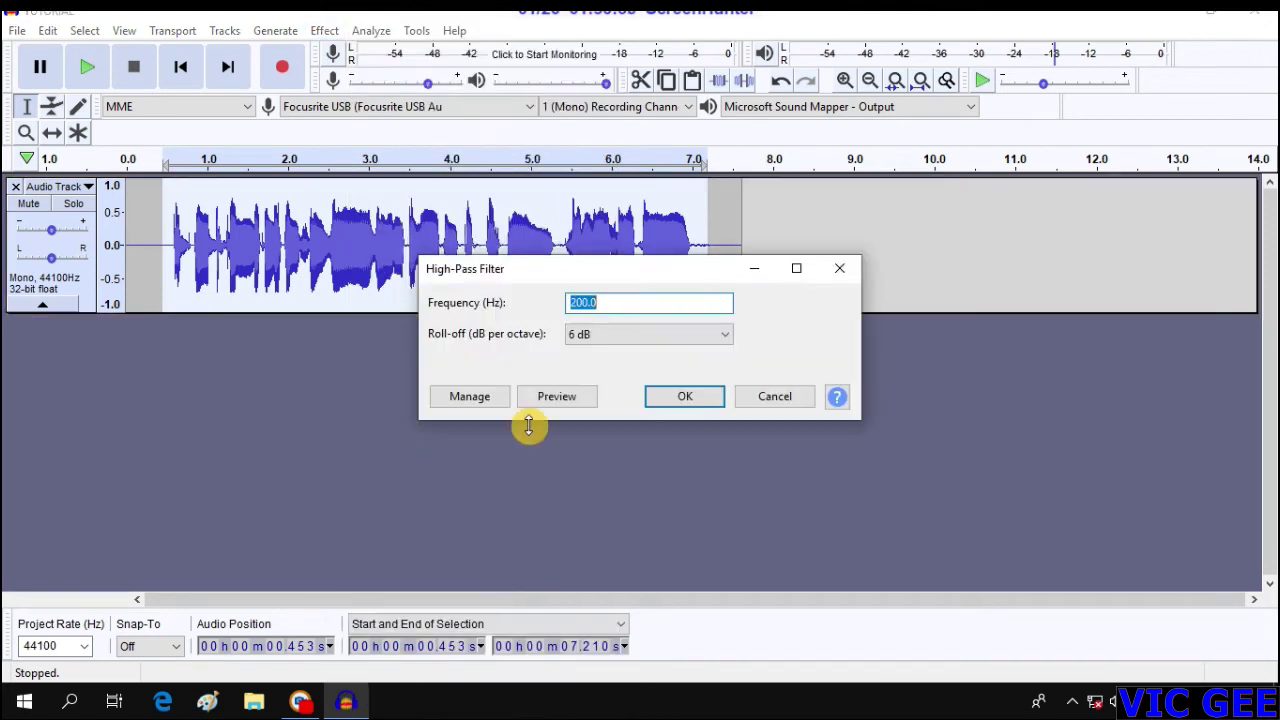
left_click(649, 300)
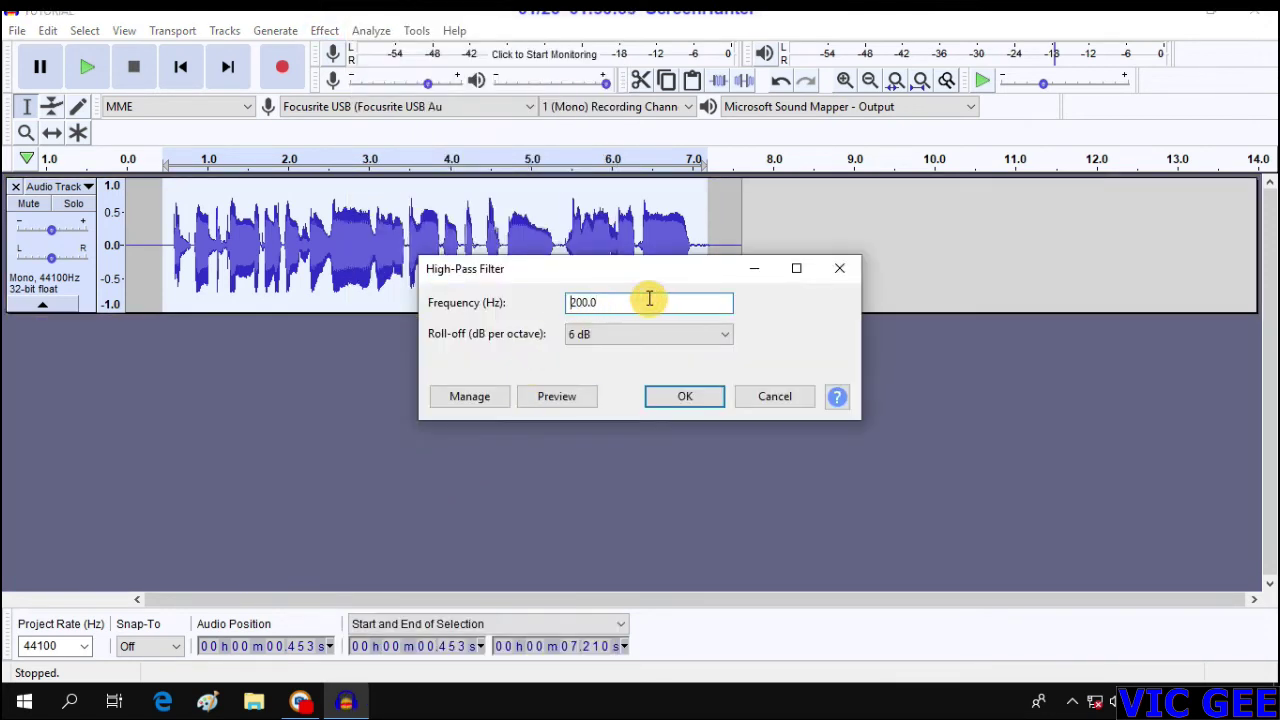
type("4")
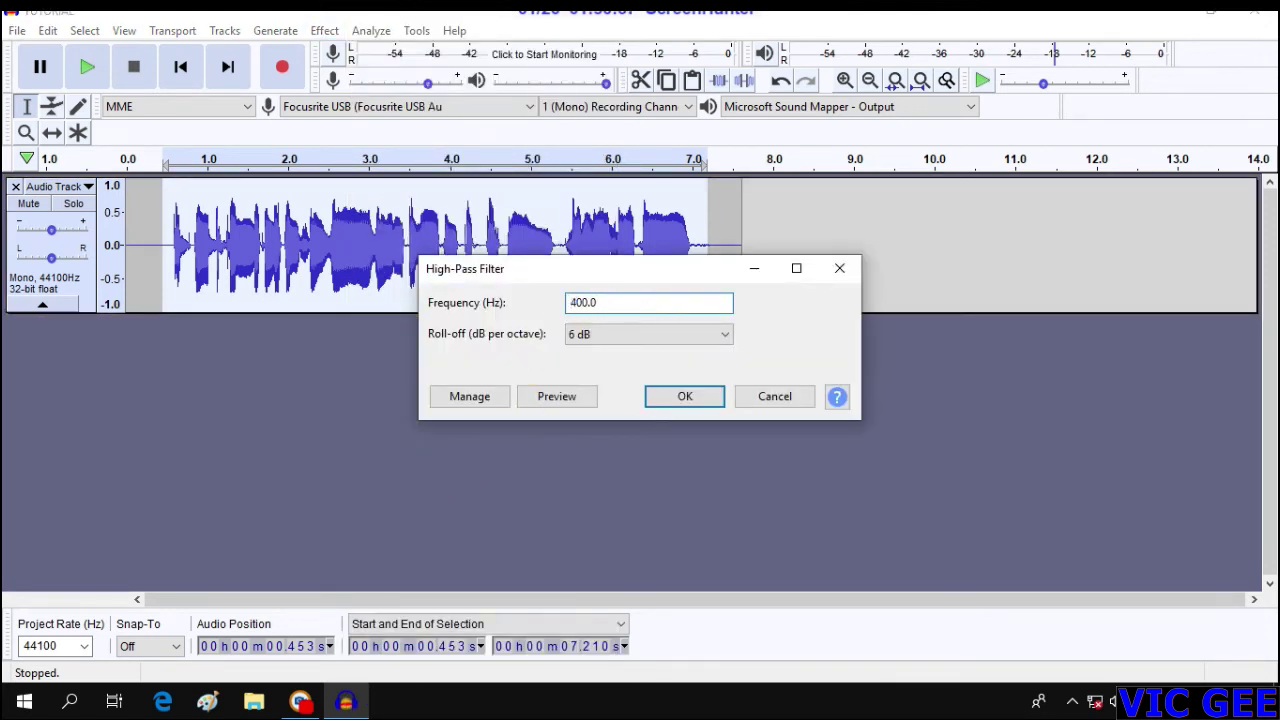
left_click(702, 400)
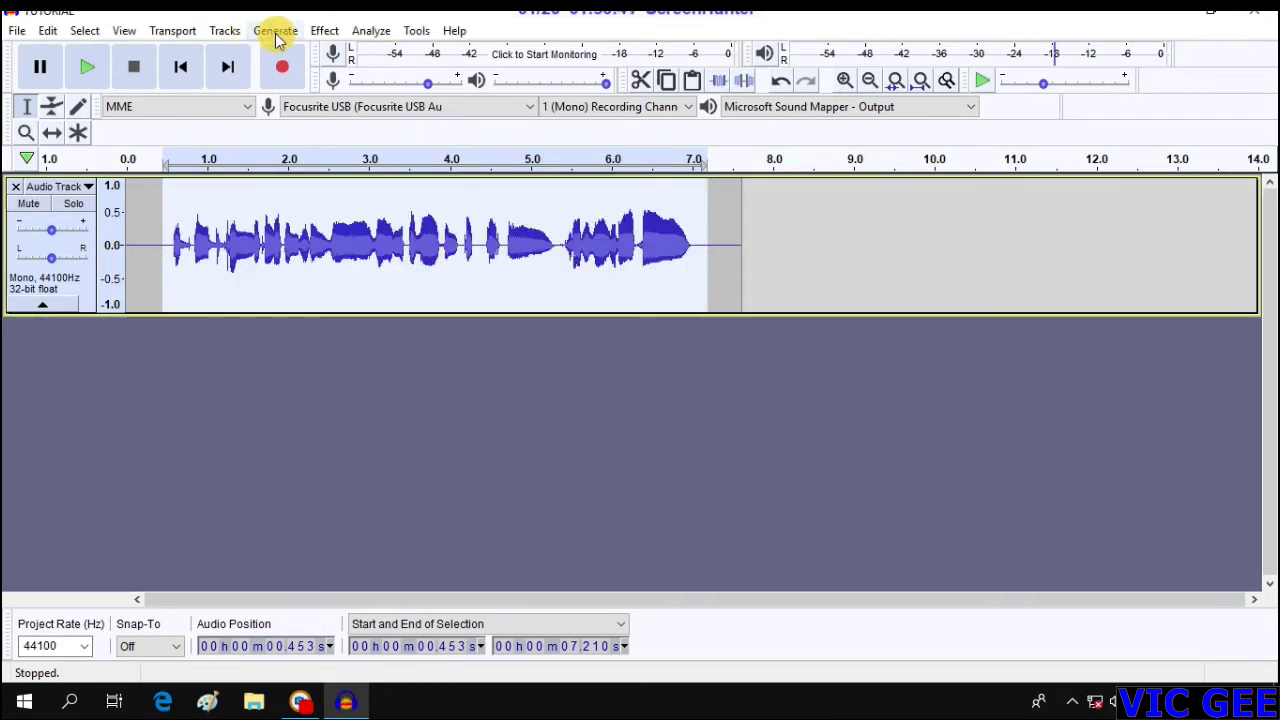
Step: Apply YOU WA SHOCK! to the selected vocal with its main knob raised to about two-thirds and mode B chosen
left_click(330, 31)
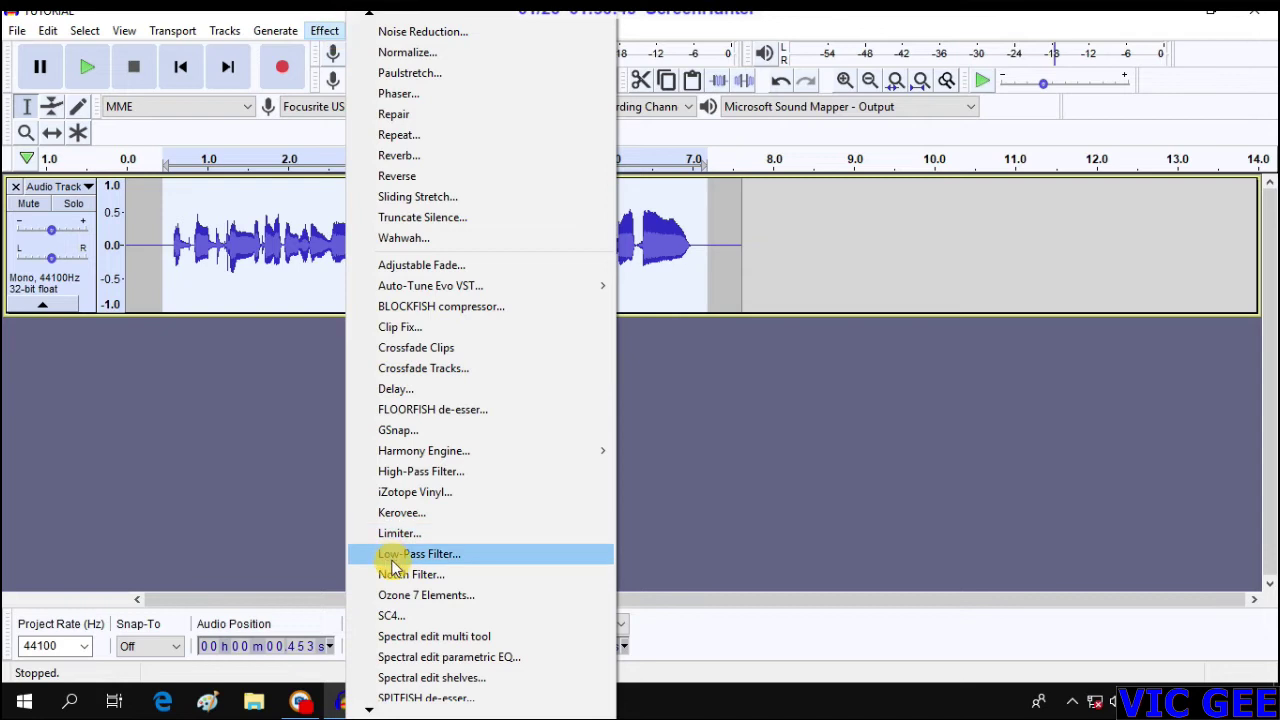
mouse_move(369, 700)
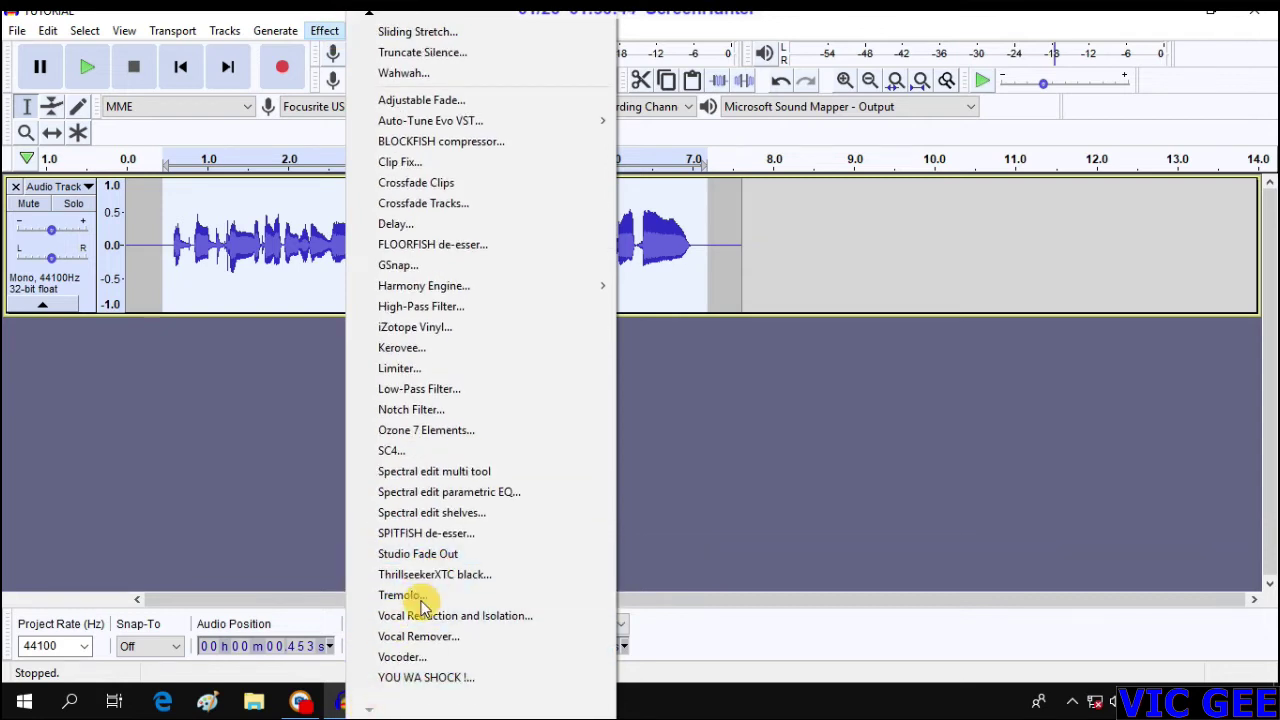
left_click(430, 680)
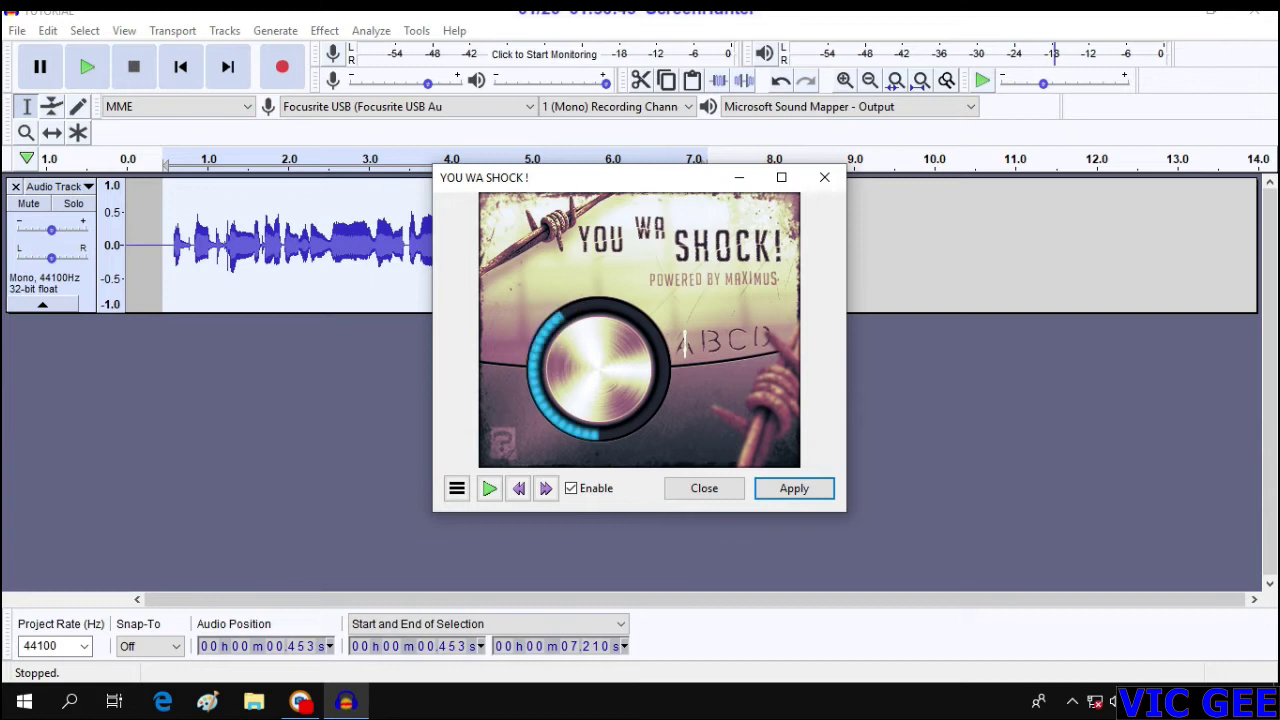
scroll(684, 342, "up", 3)
left_click(776, 446)
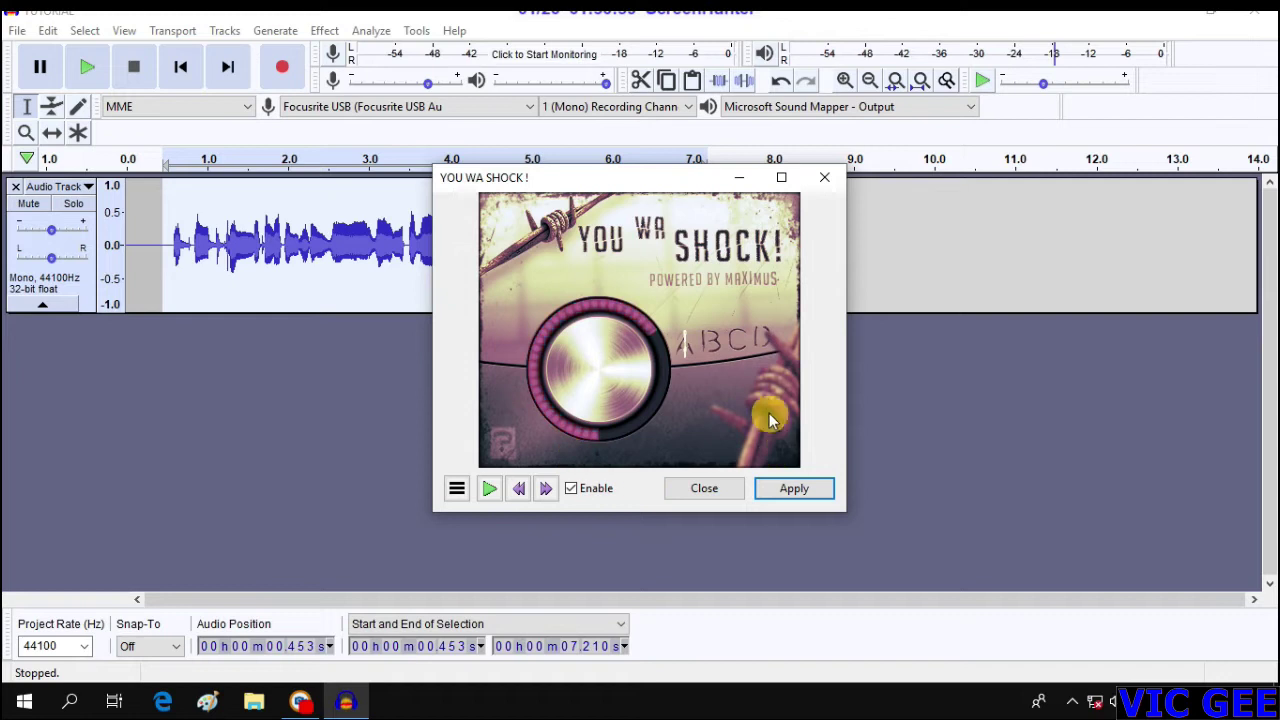
left_click(764, 338)
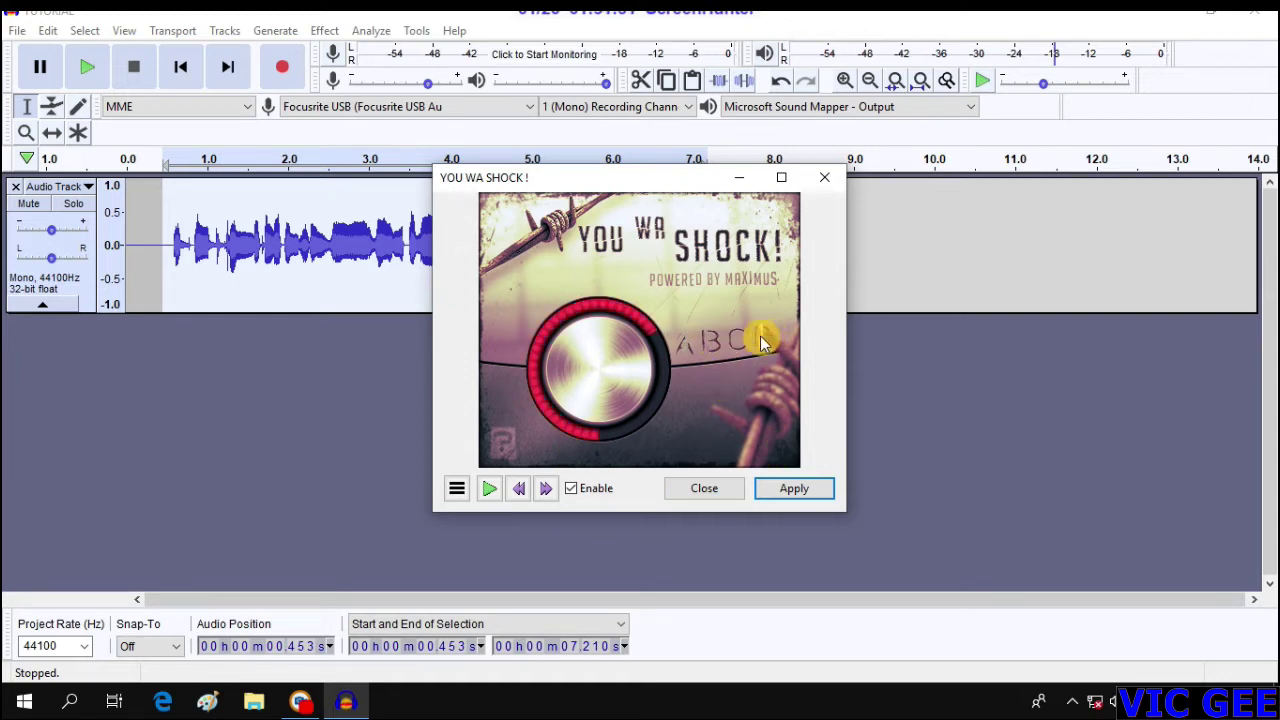
left_click(736, 342)
left_click(798, 494)
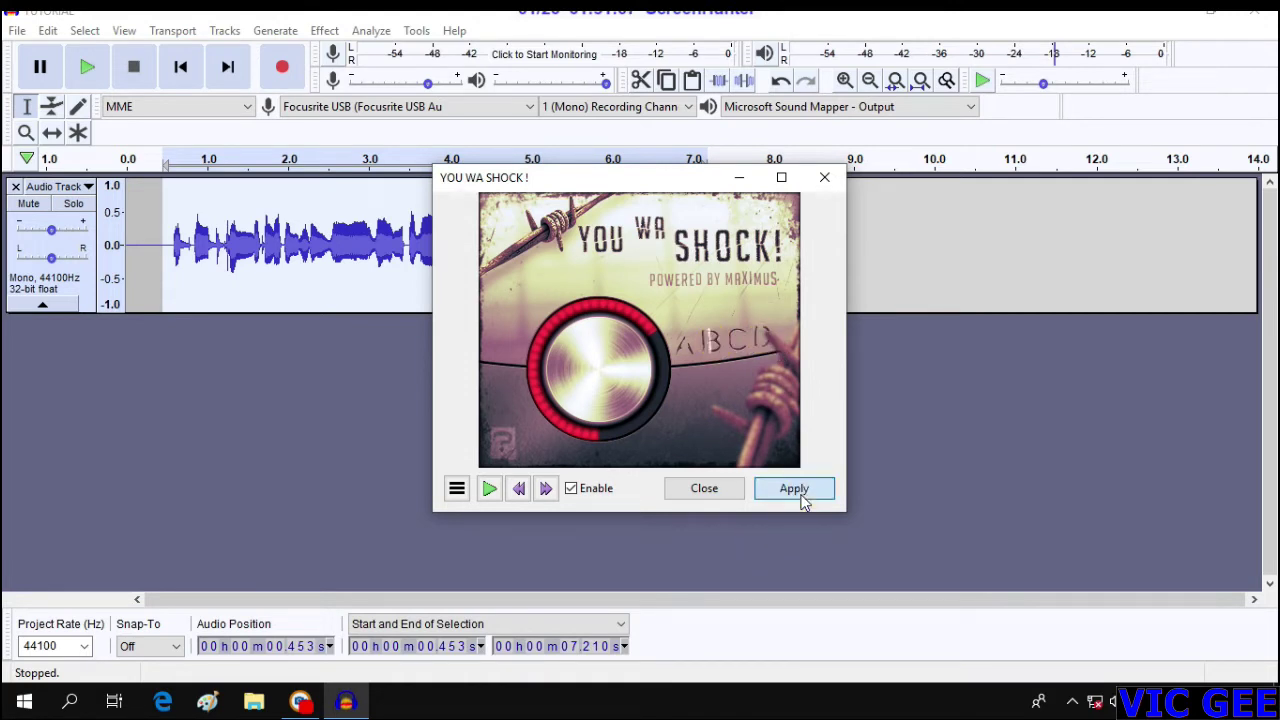
left_click(704, 490)
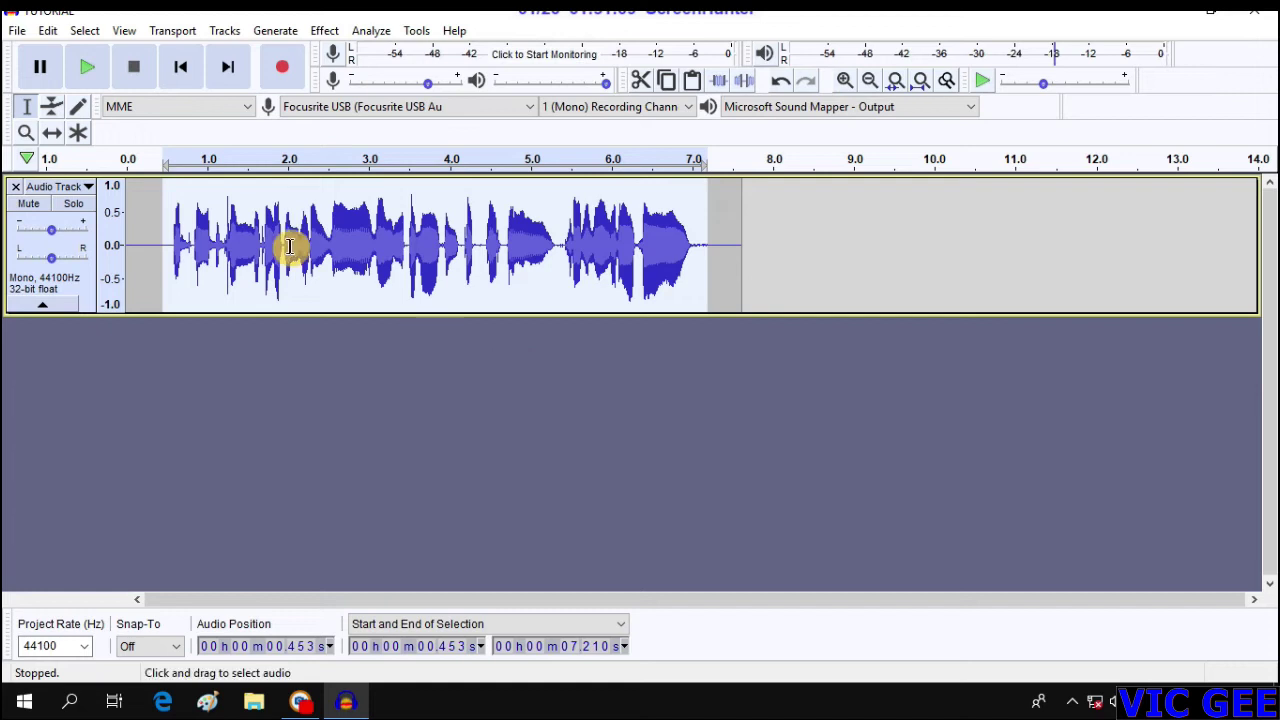
Step: Normalize the saturated vocal again to a -1.0 dB peak amplitude, keeping DC offset removal enabled
left_click(325, 31)
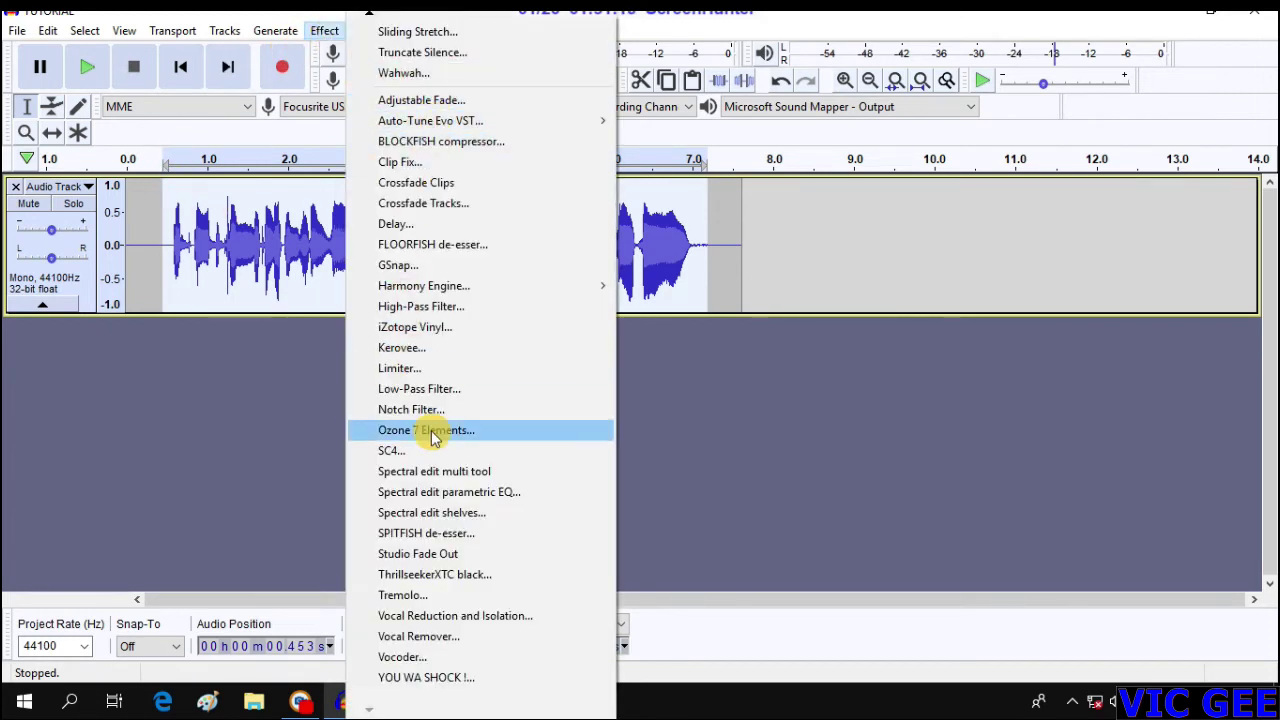
mouse_move(371, 15)
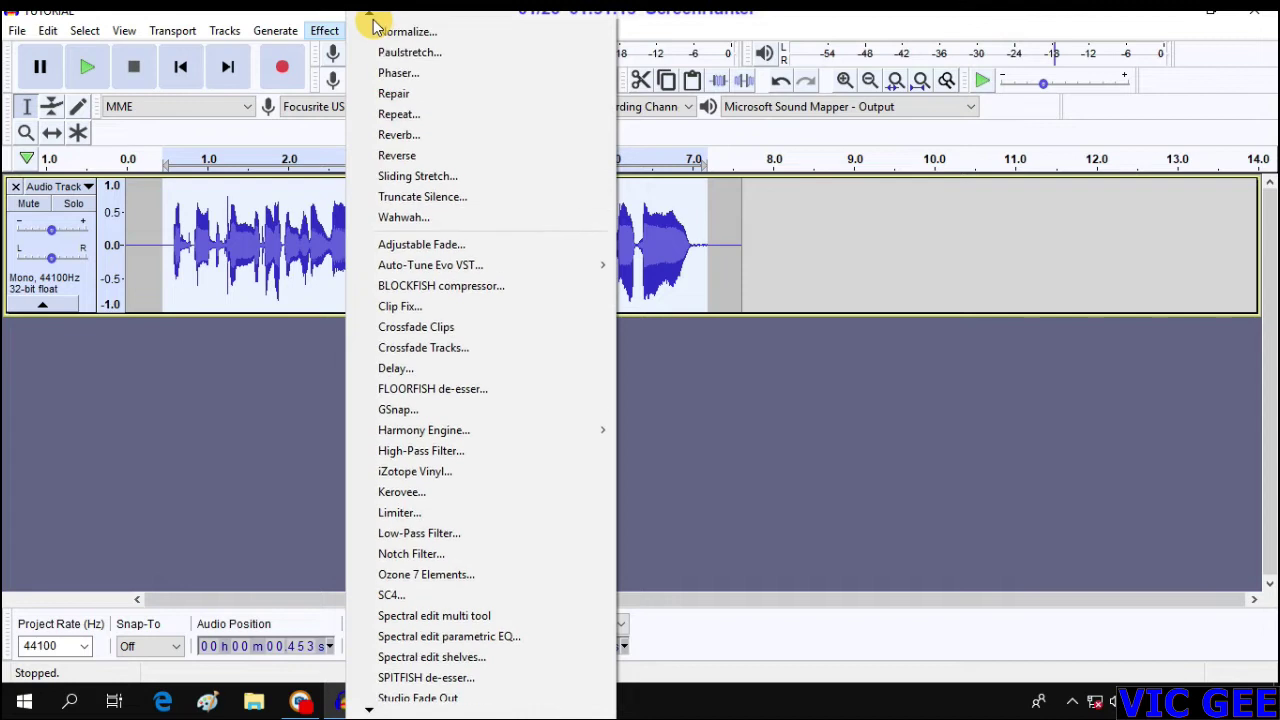
left_click(418, 50)
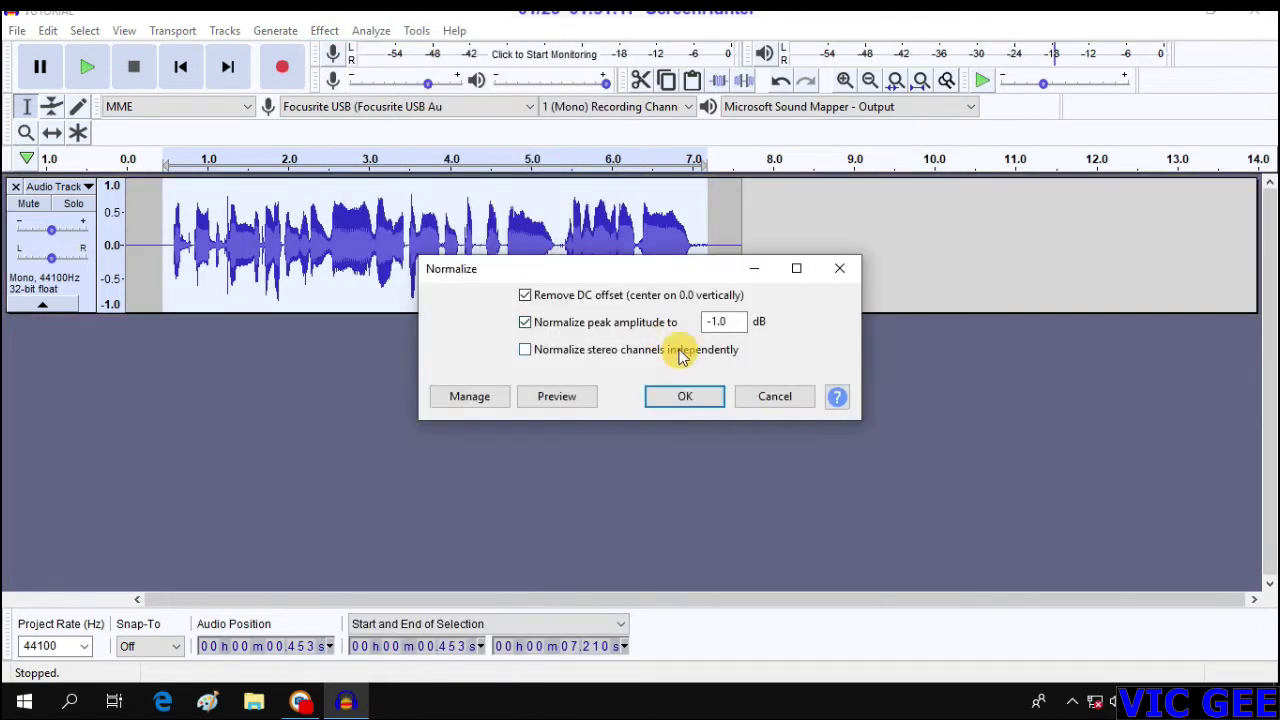
left_click(685, 396)
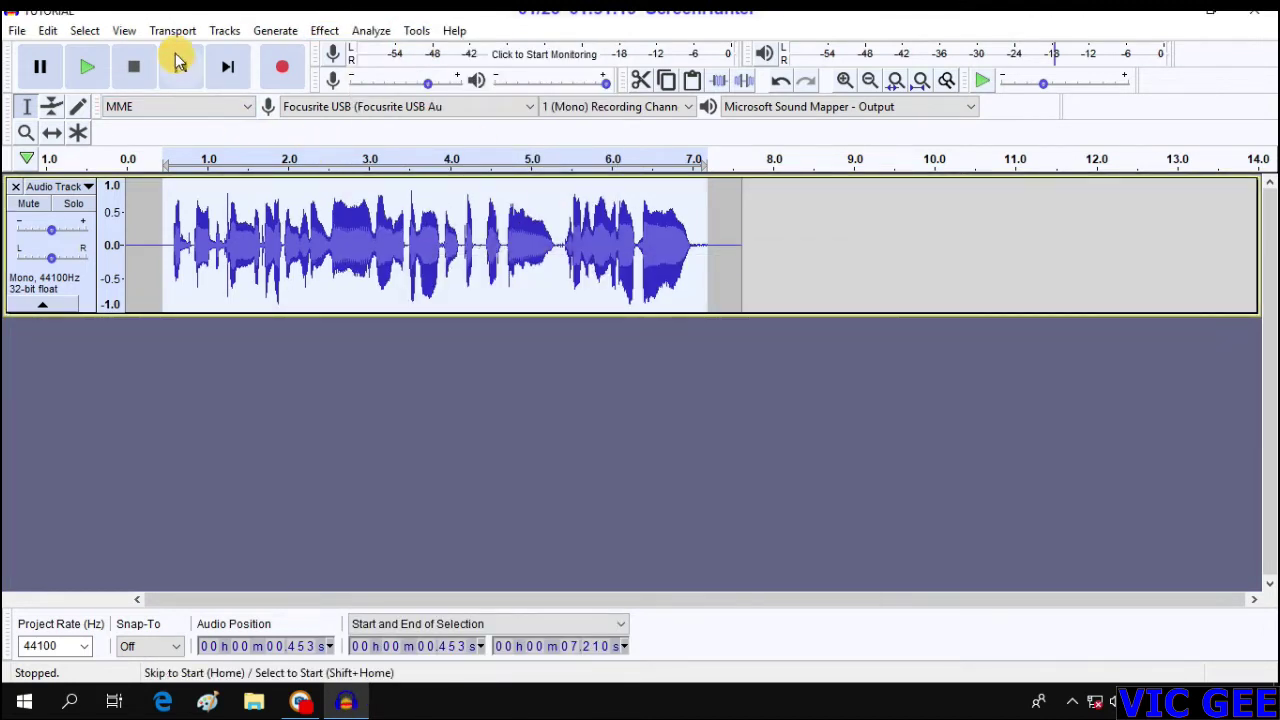
Step: Adjust the detect frequency and sense in FLOORFISH and apply it to the selected vocal
left_click(325, 31)
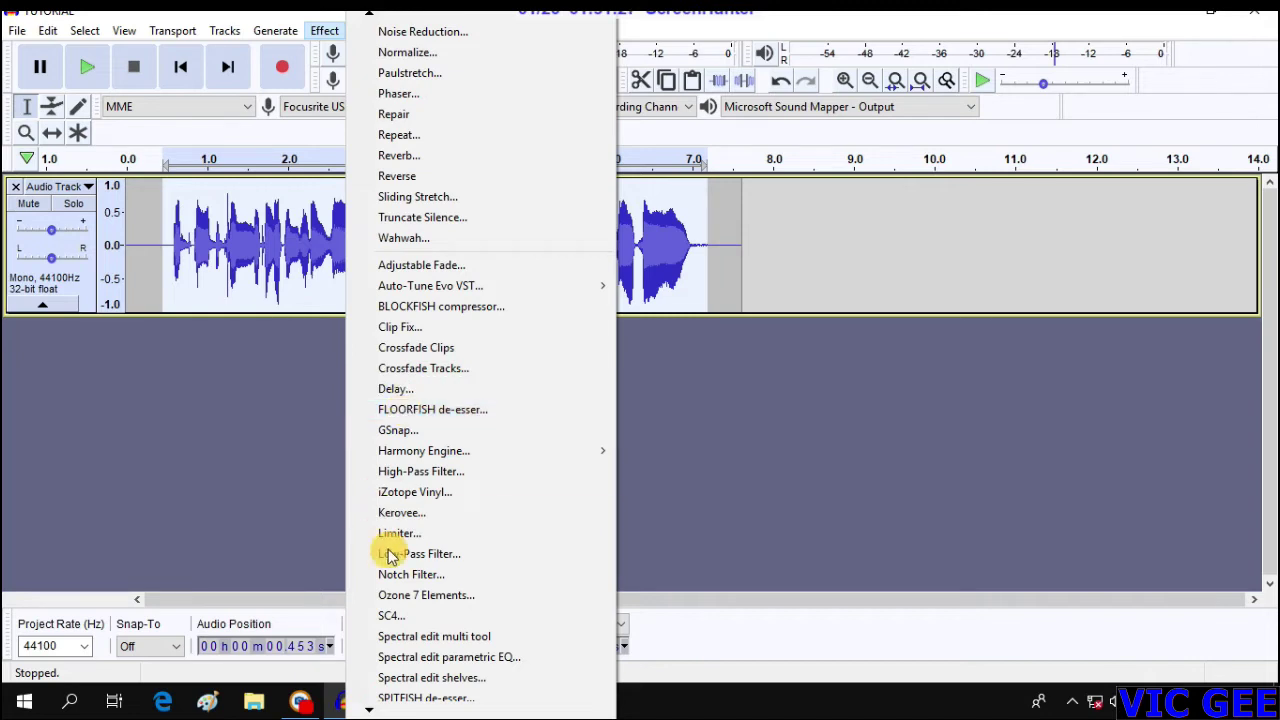
left_click(428, 413)
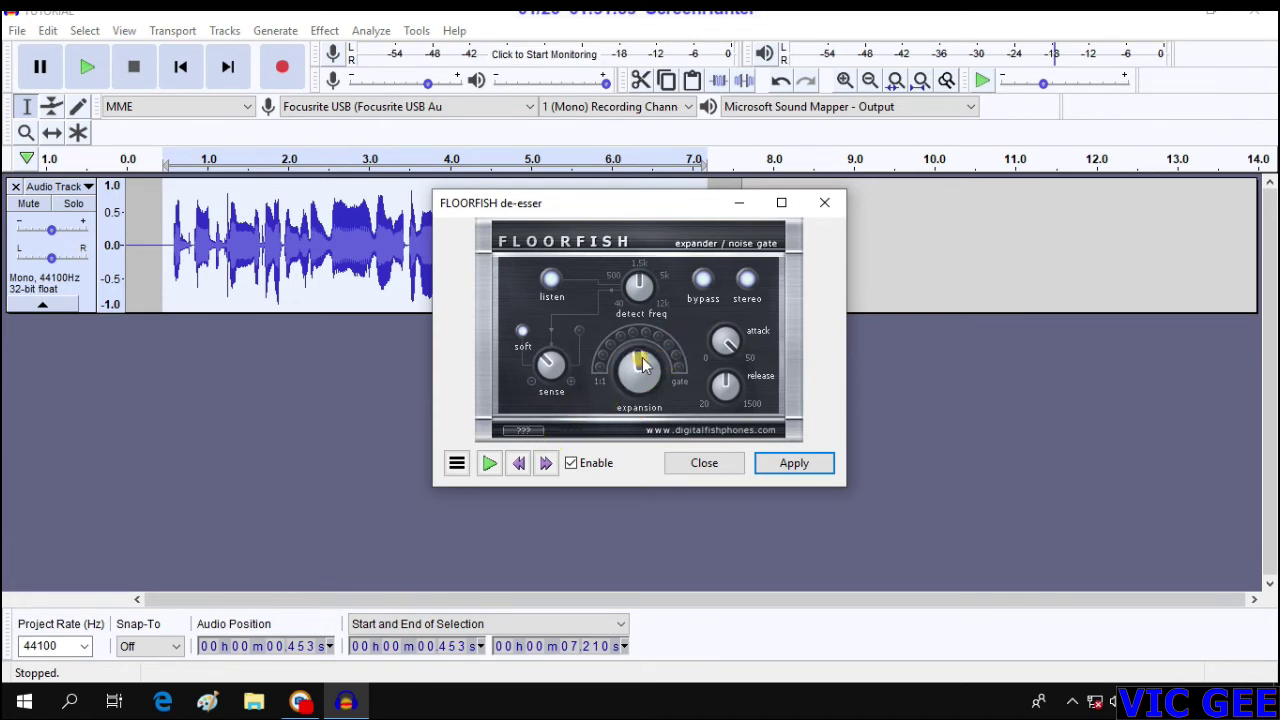
left_click_drag(645, 287, 657, 290)
left_click_drag(557, 374, 880, 445)
left_click(795, 463)
left_click(722, 463)
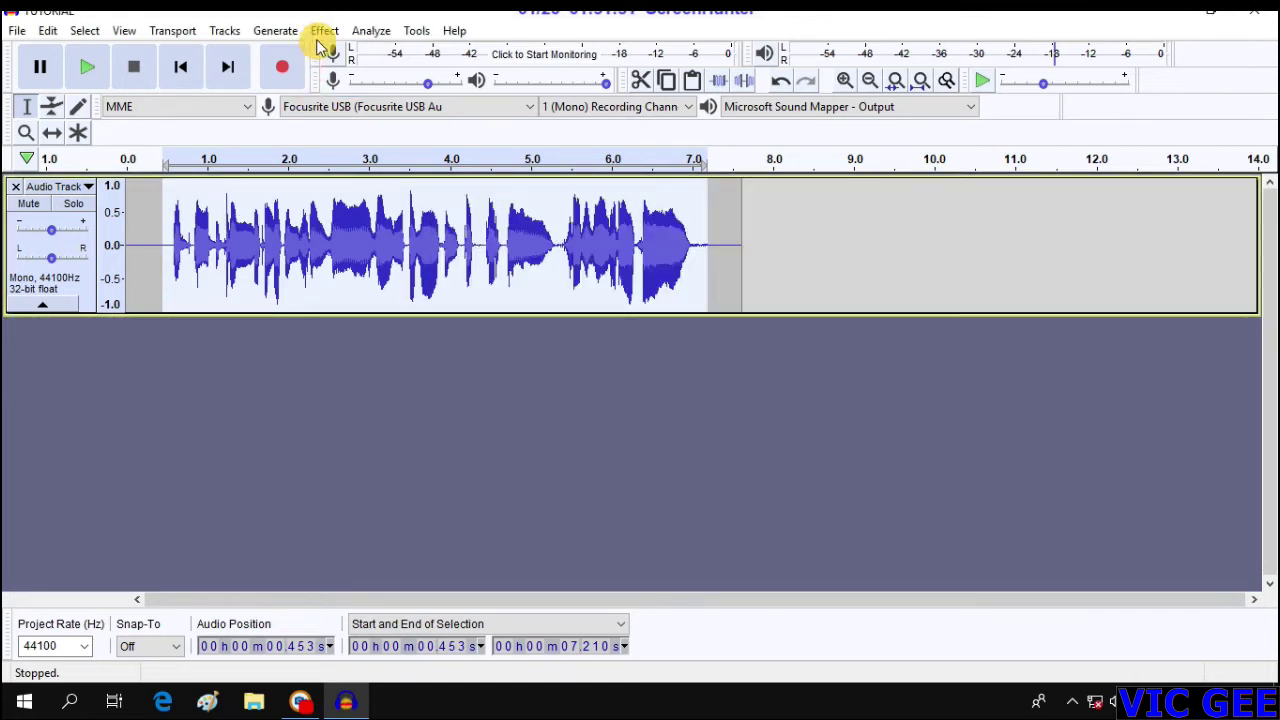
Step: Apply the SPITFISH de-esser to the selected vocal with its current tune, sense and depth settings
left_click(323, 30)
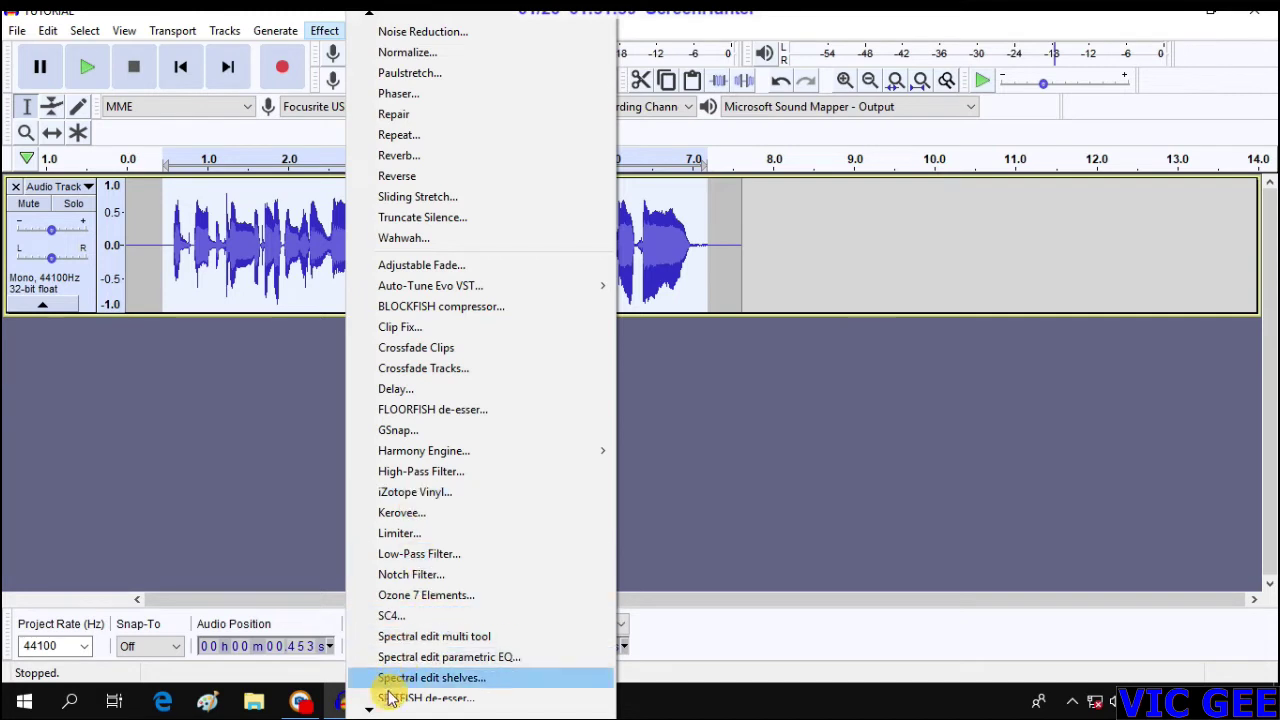
scroll(386, 694, "down", 3)
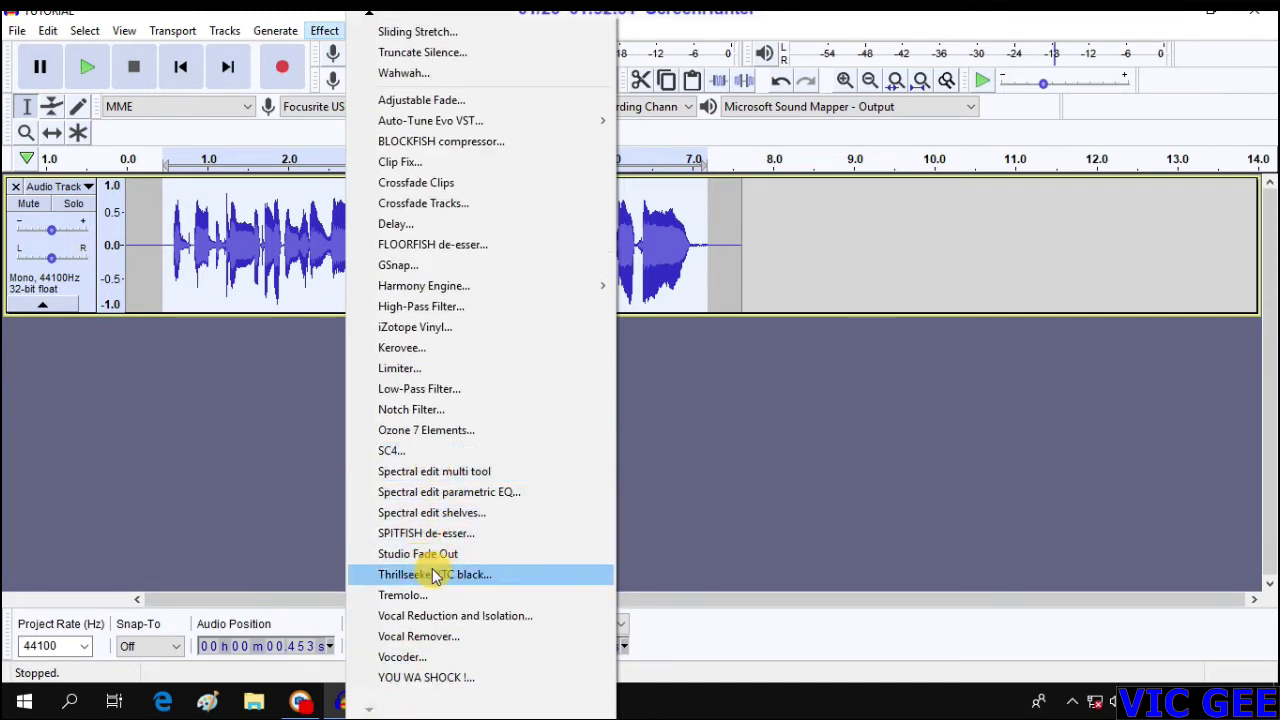
left_click(434, 538)
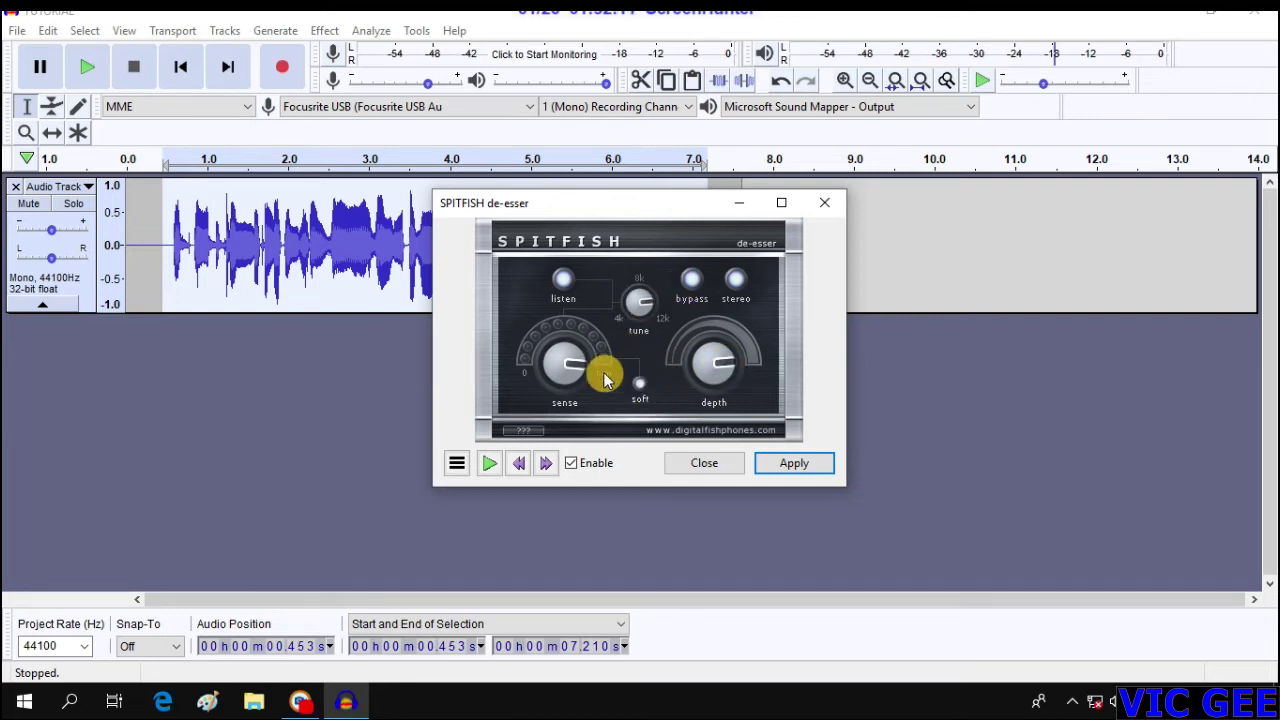
left_click(800, 467)
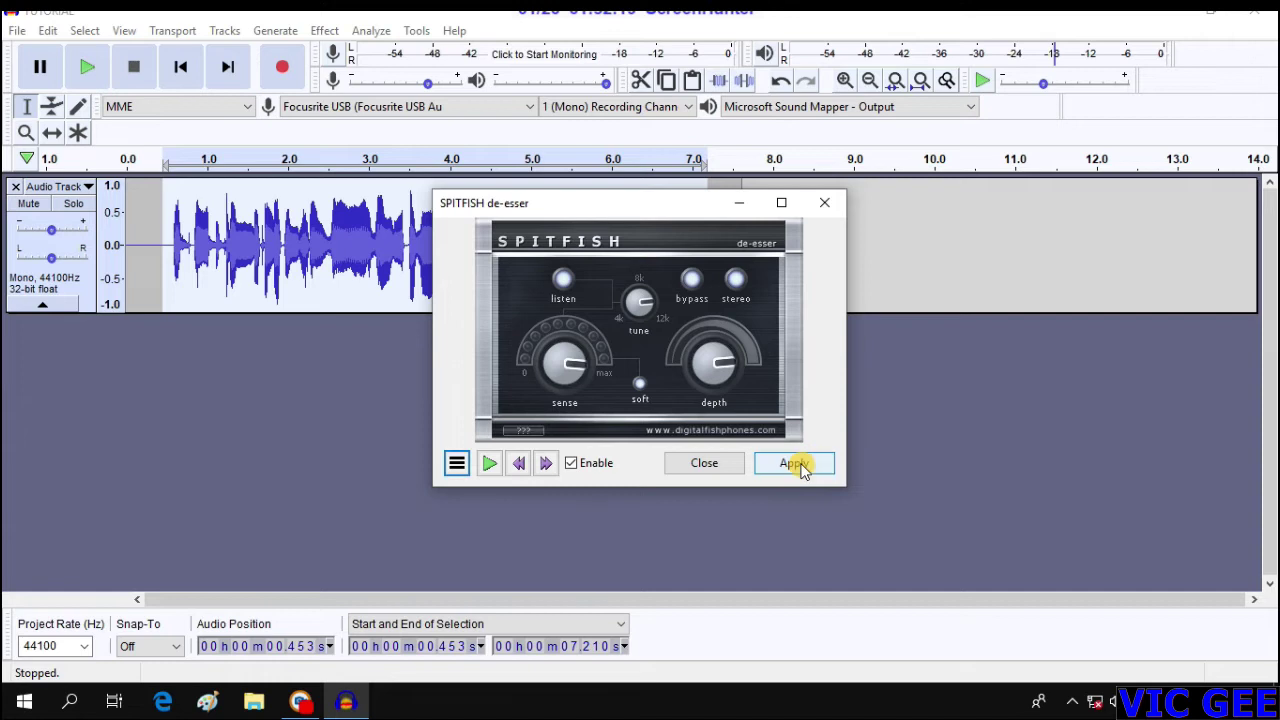
left_click(713, 463)
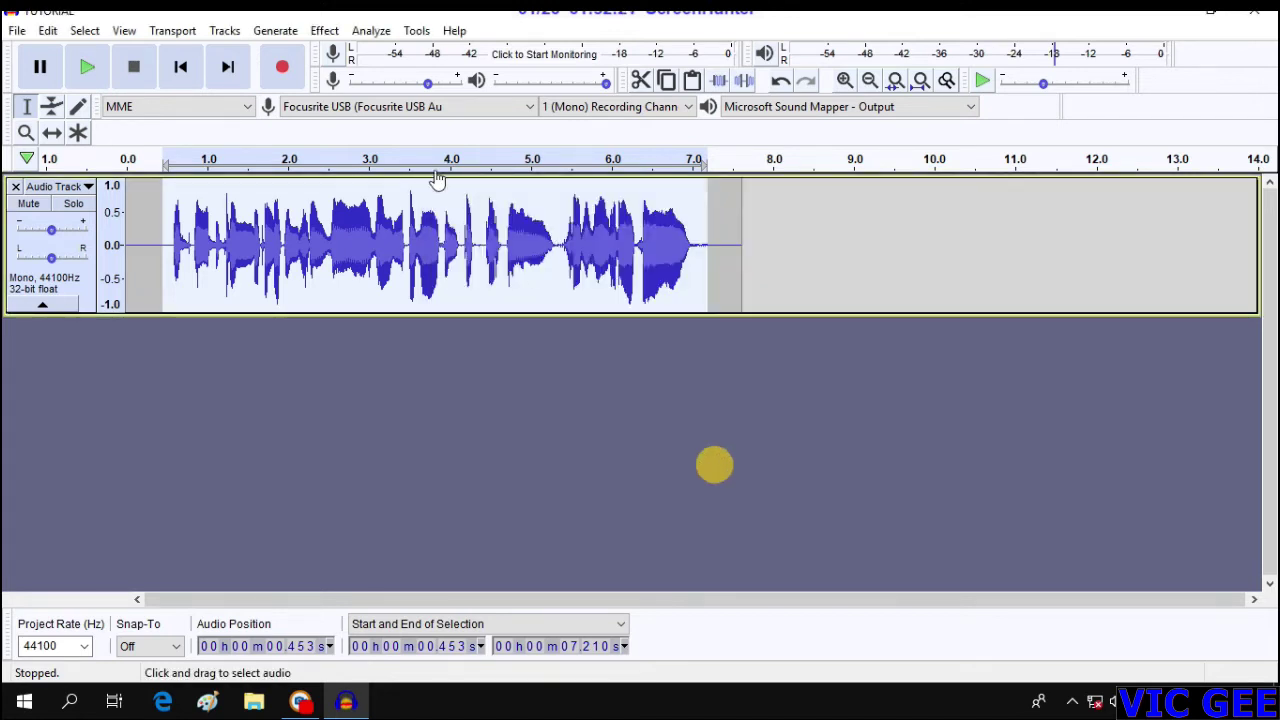
Step: Apply ThrillseekerXTC black to the selected vocal using factory preset A
left_click(327, 31)
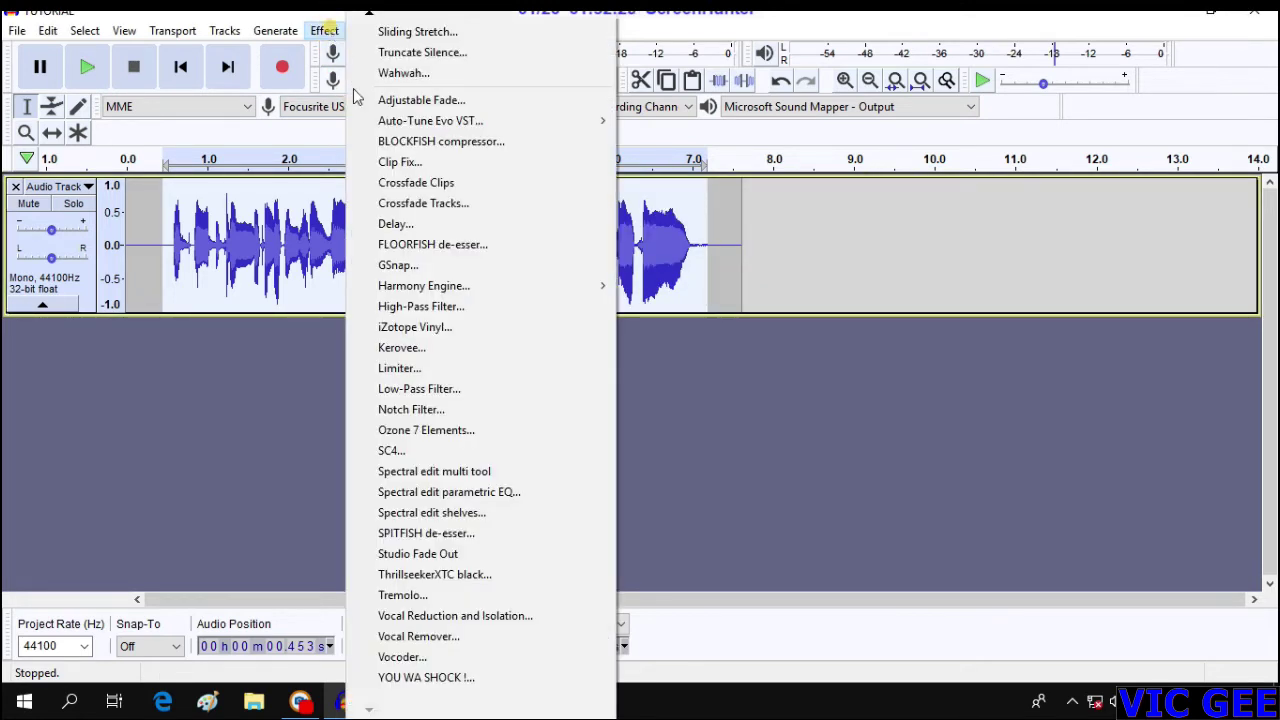
left_click(429, 574)
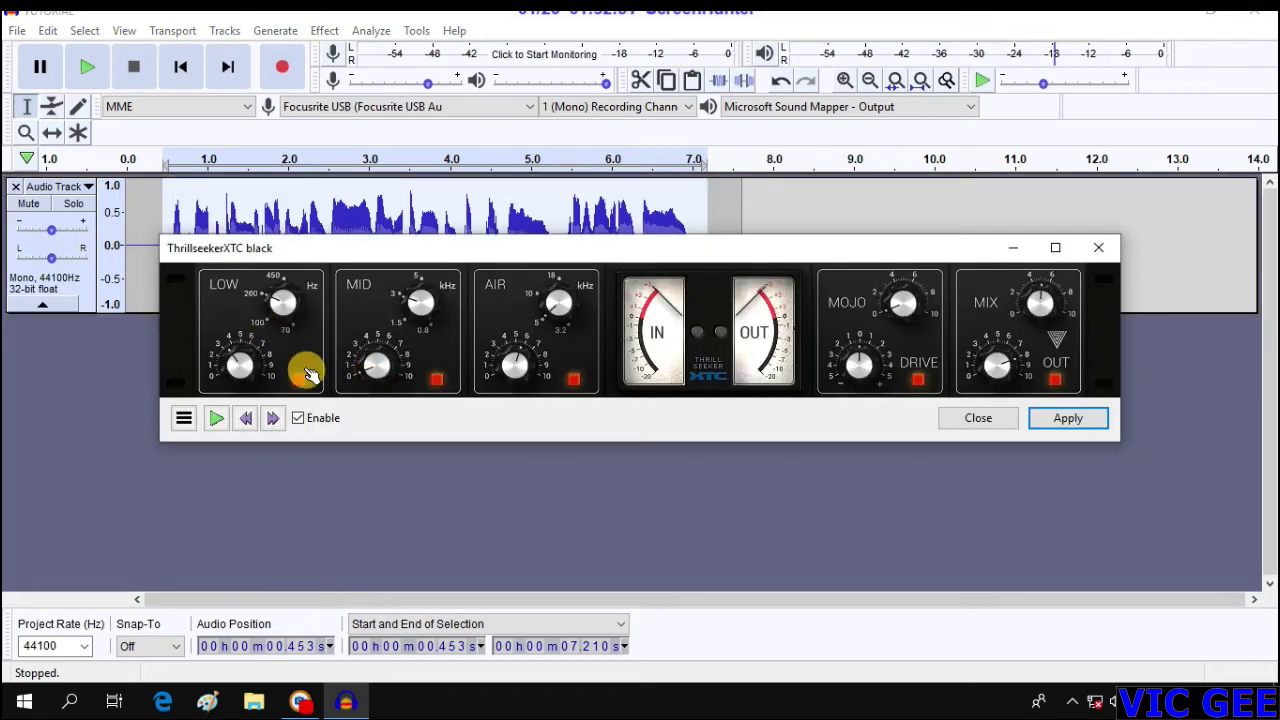
left_click(184, 418)
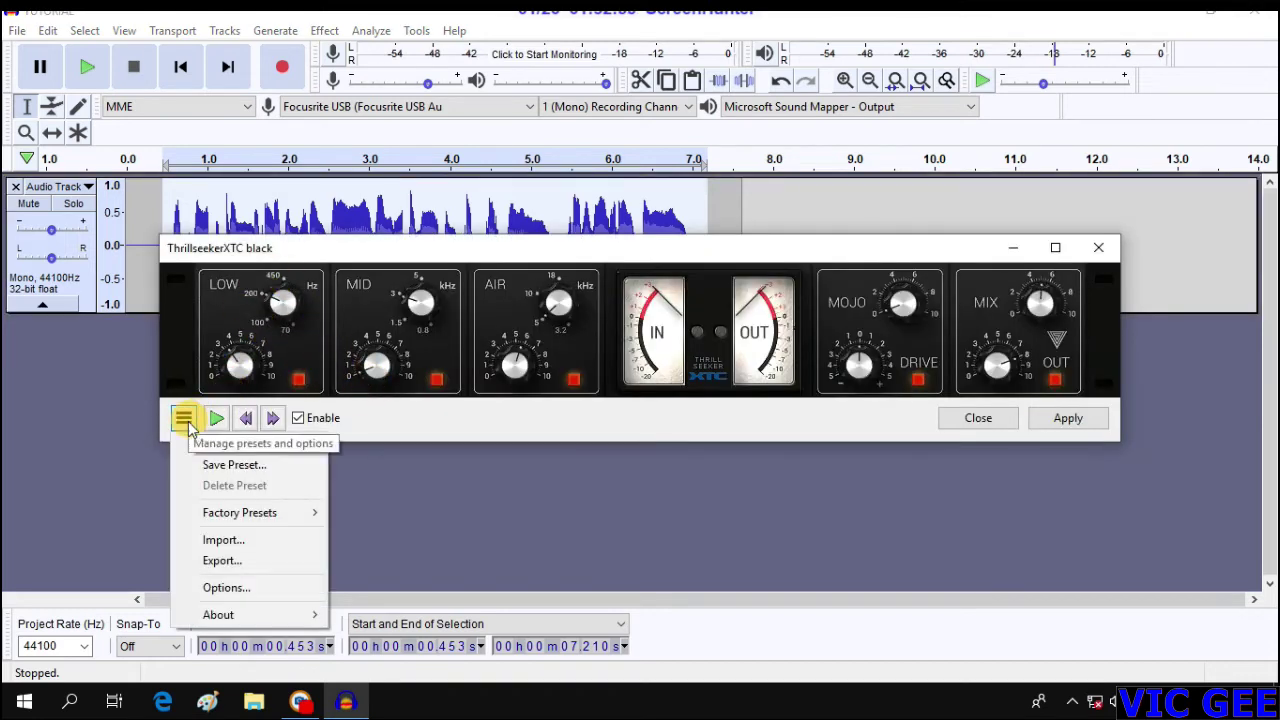
mouse_move(288, 524)
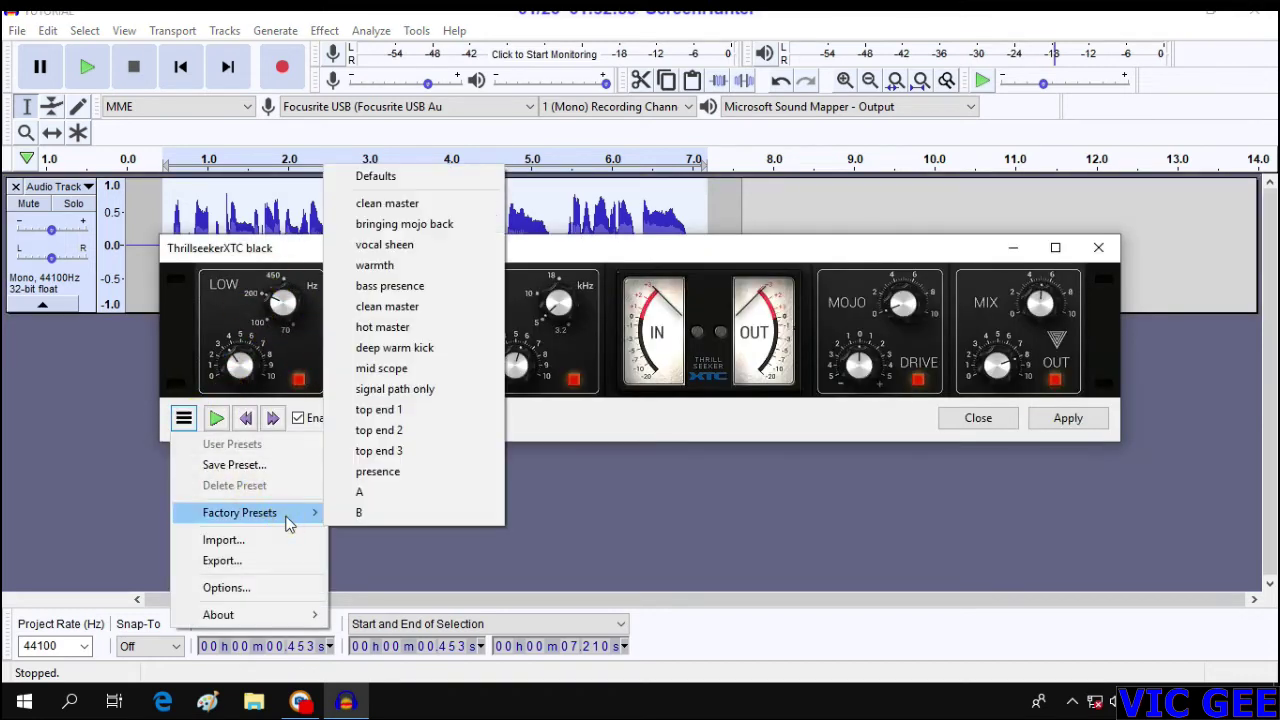
left_click(379, 498)
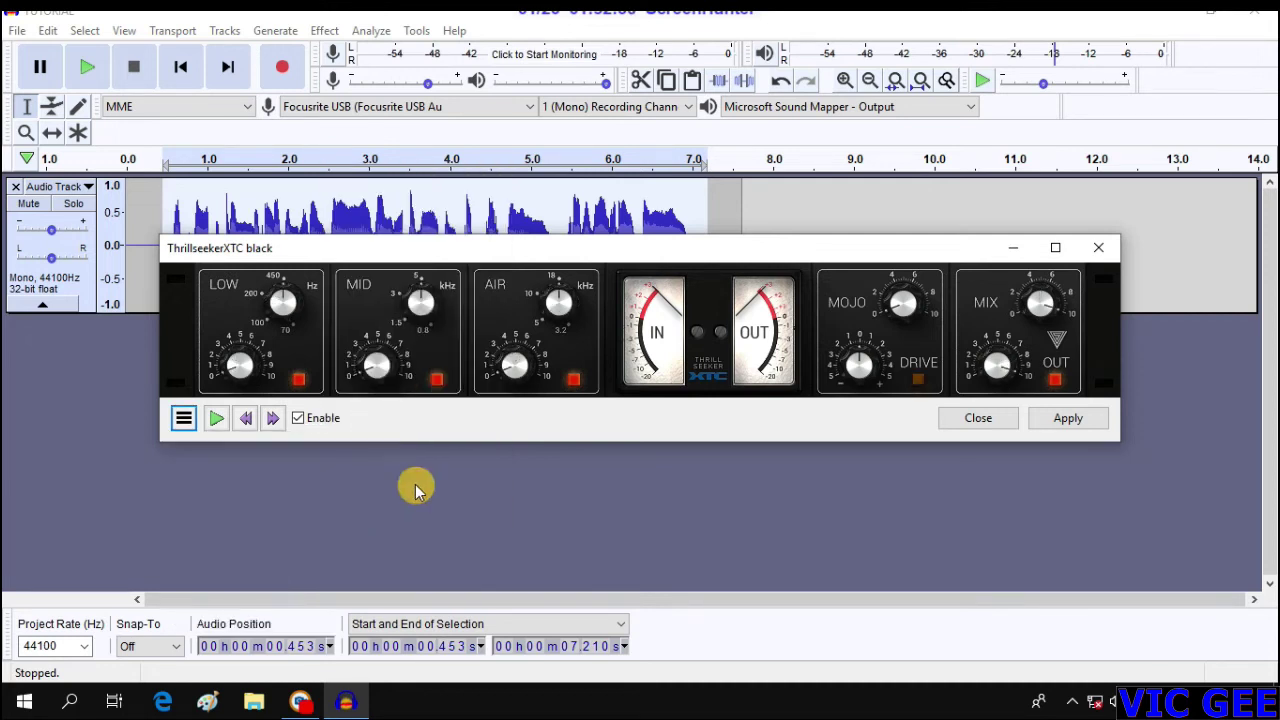
left_click(1070, 420)
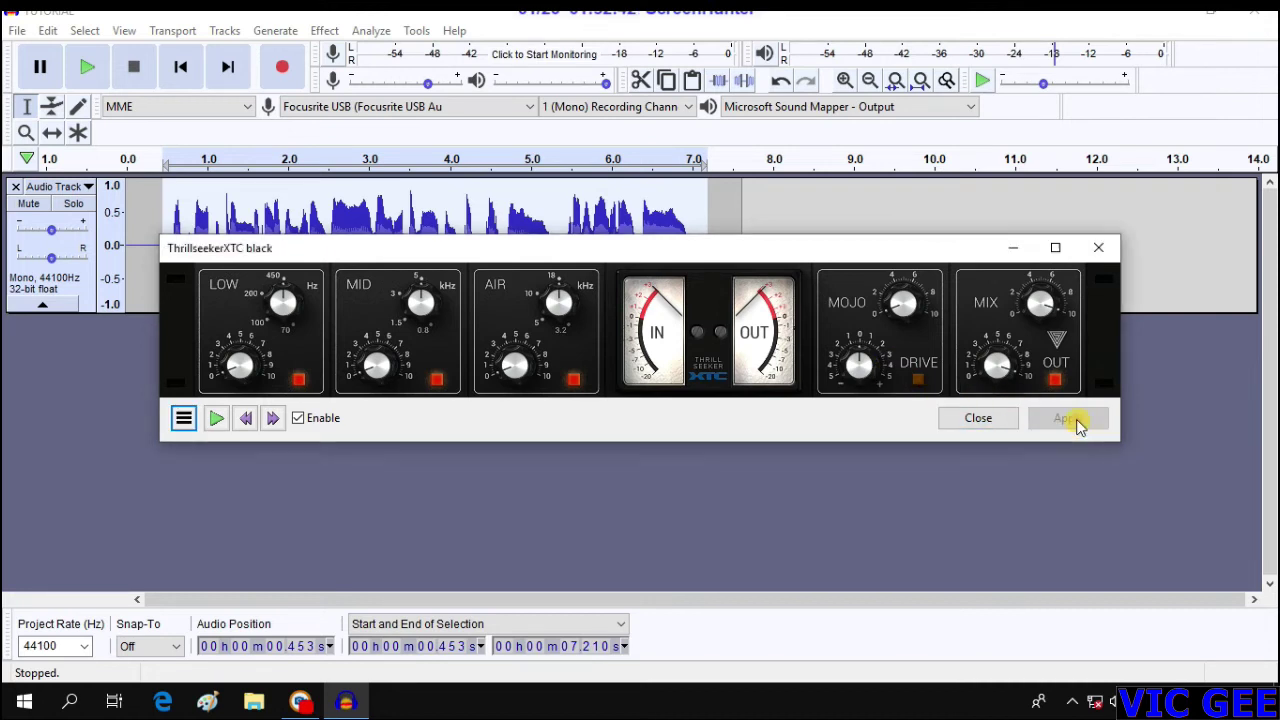
left_click(985, 420)
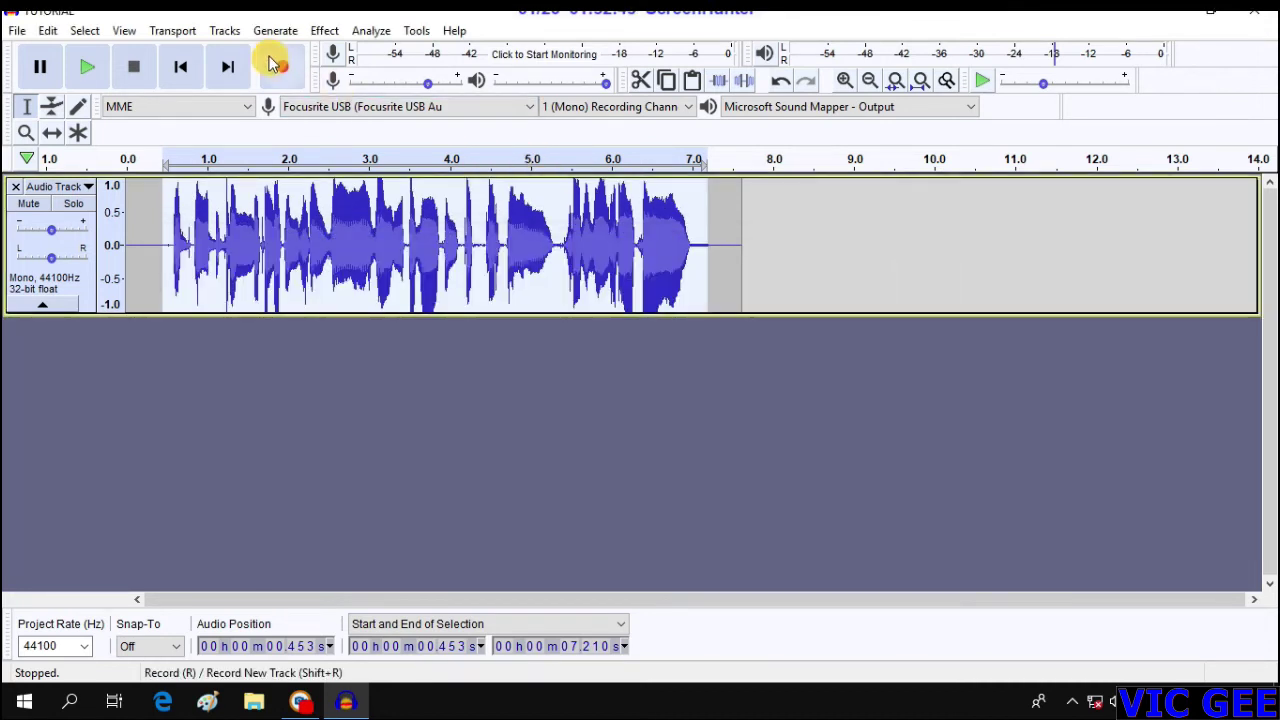
Step: Normalize the enhanced vocal to a -1.0 dB peak amplitude with DC offset removal enabled
left_click(324, 31)
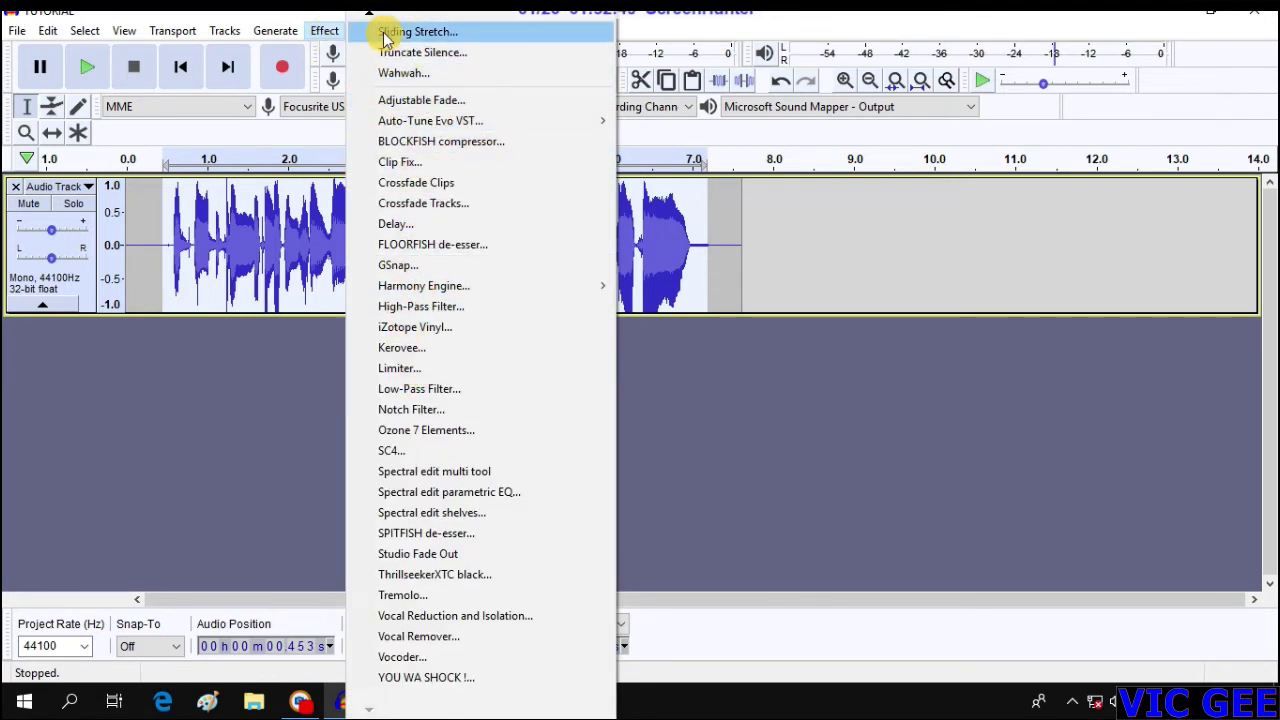
mouse_move(370, 14)
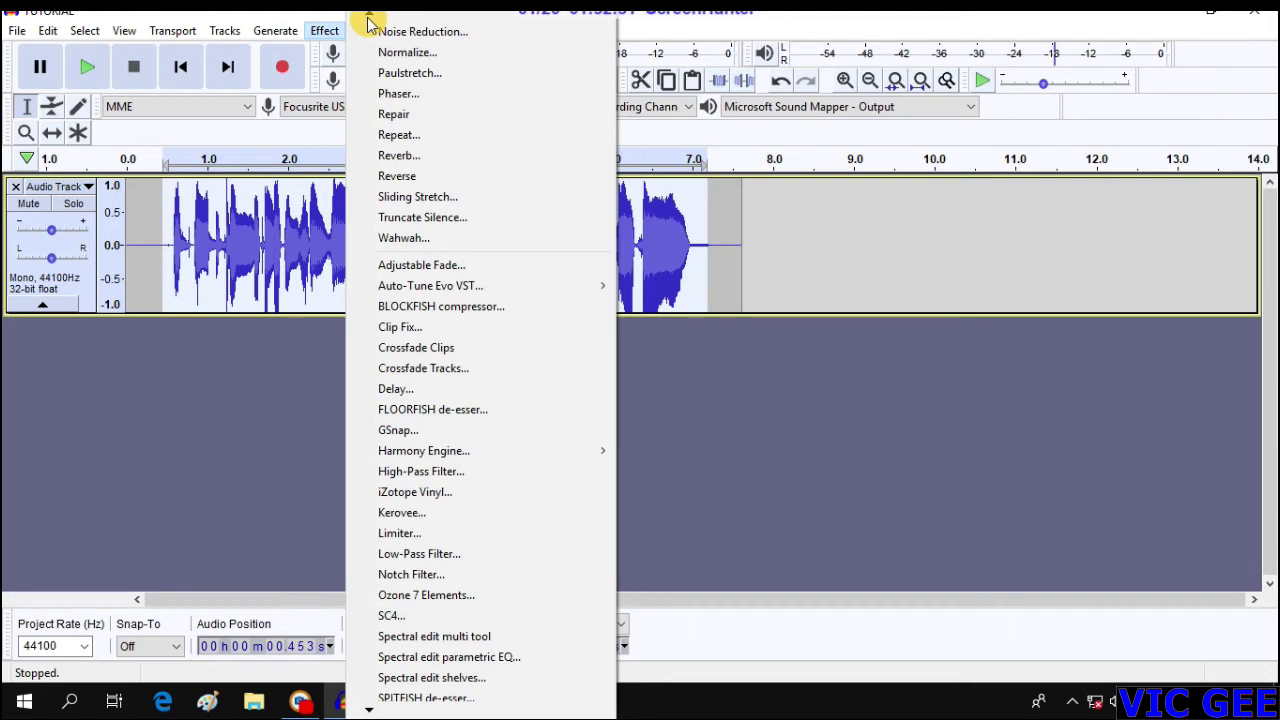
left_click(405, 52)
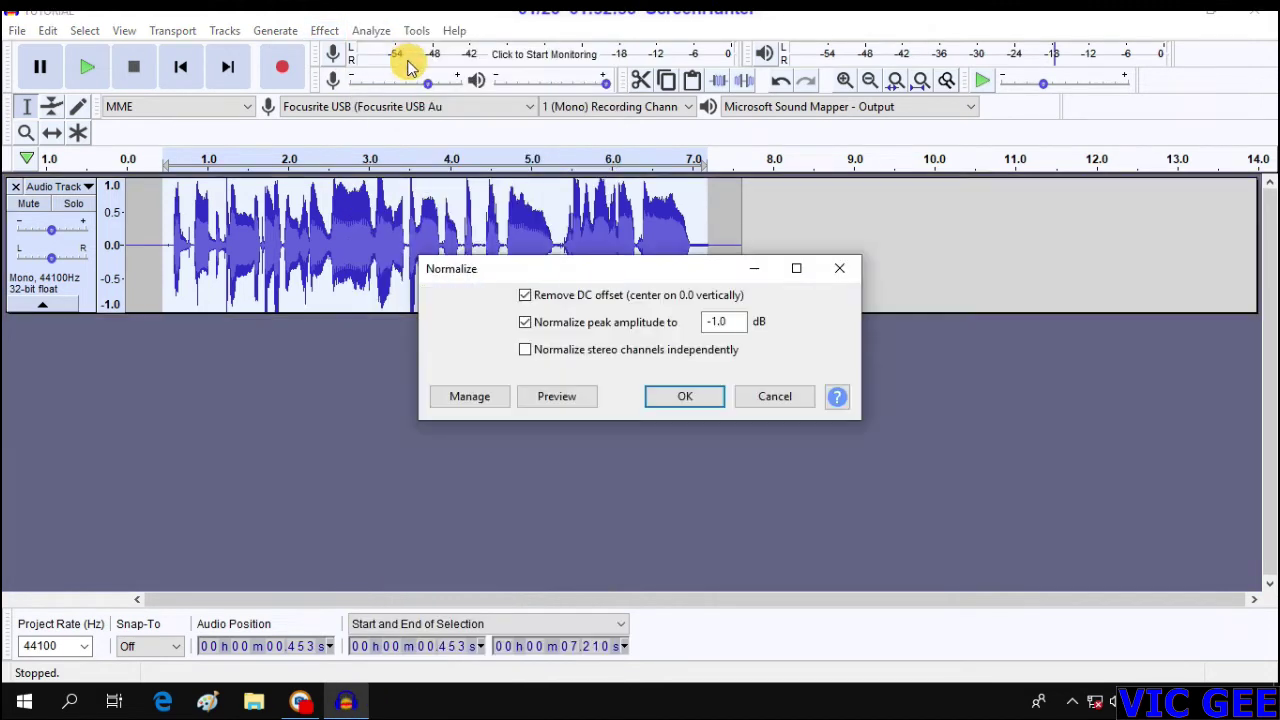
left_click(682, 396)
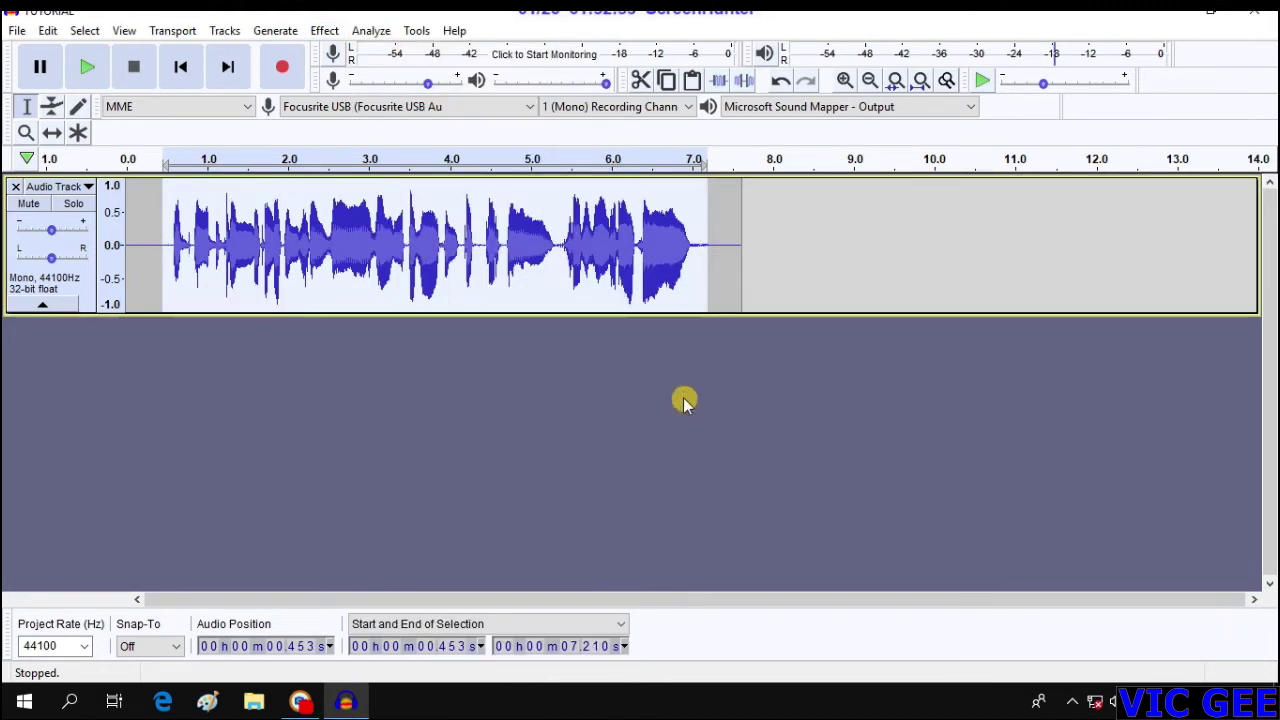
Step: Apply iZotope Vinyl to the selected vocal with warp depth raised to about halfway, scratch slightly raised and the uppermost warp model chosen
left_click(322, 31)
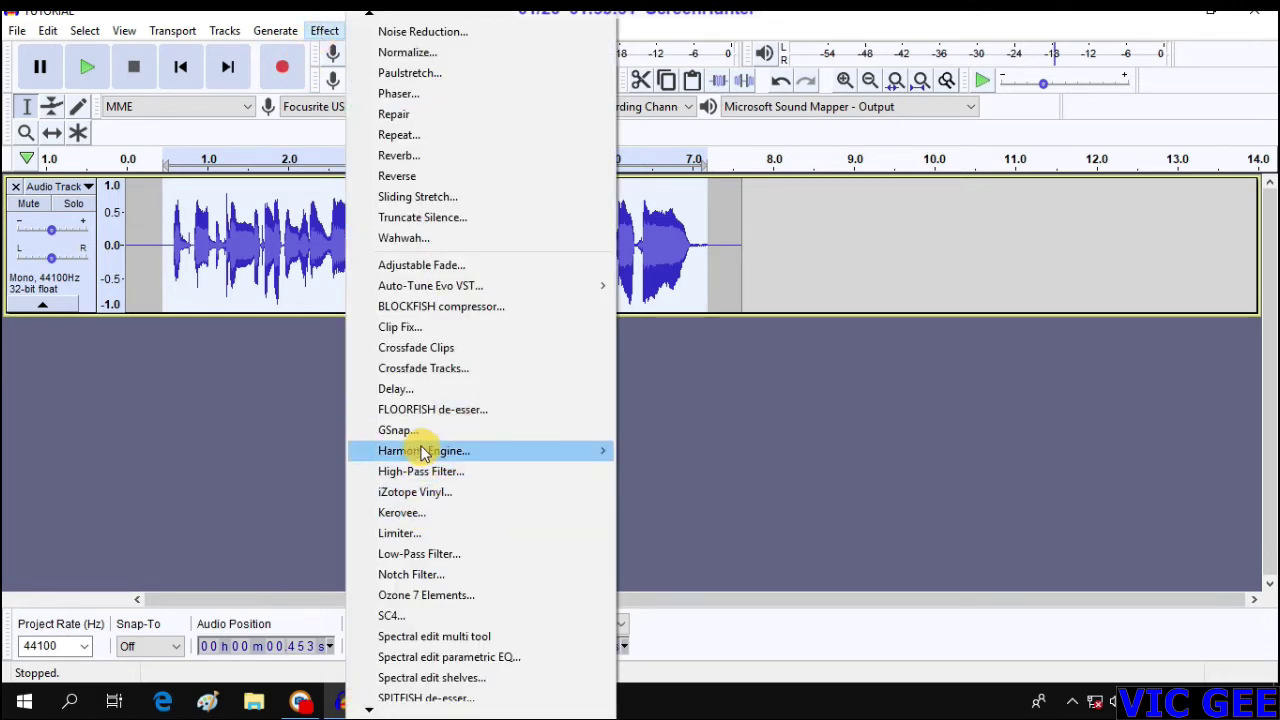
left_click(427, 492)
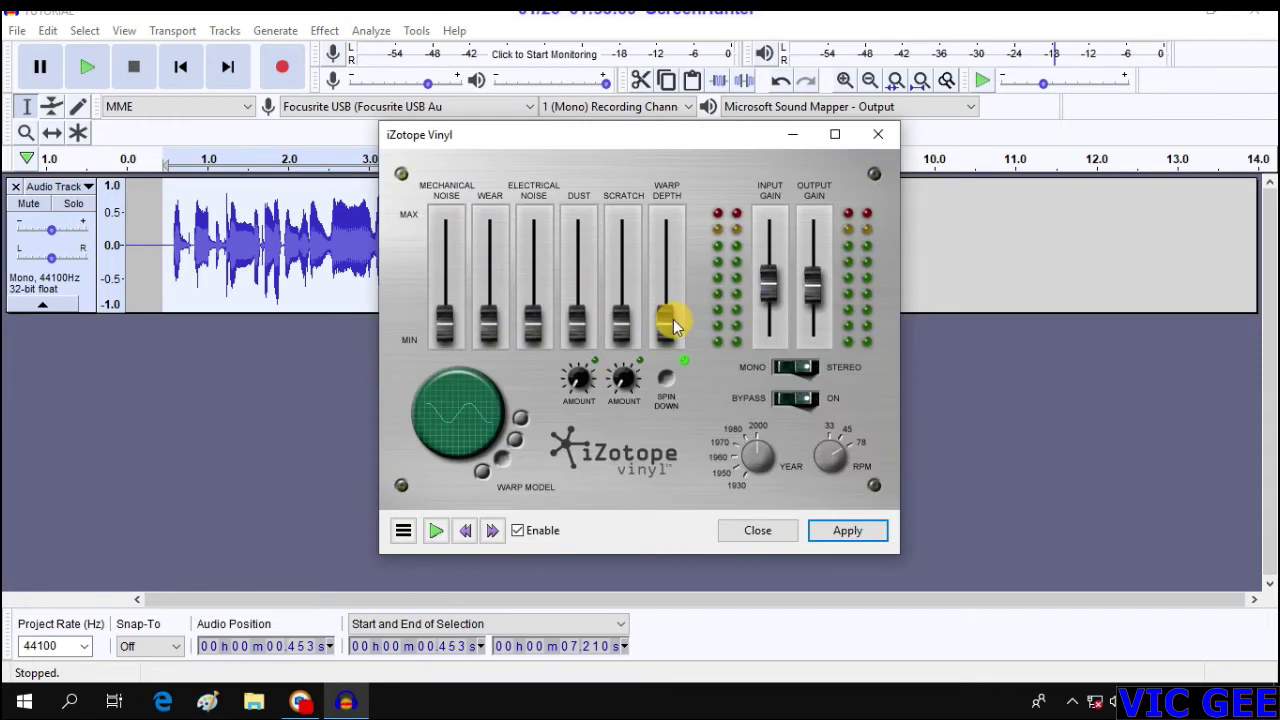
left_click_drag(671, 311, 676, 285)
mouse_move(620, 330)
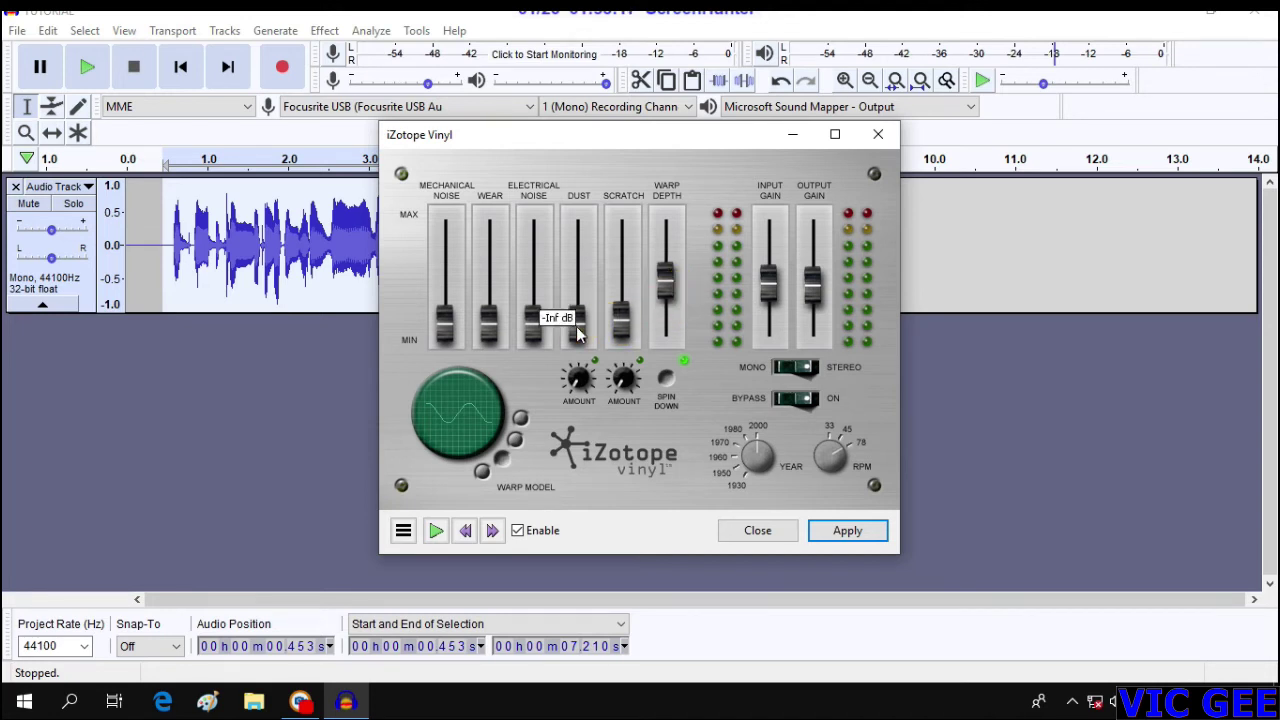
mouse_move(538, 331)
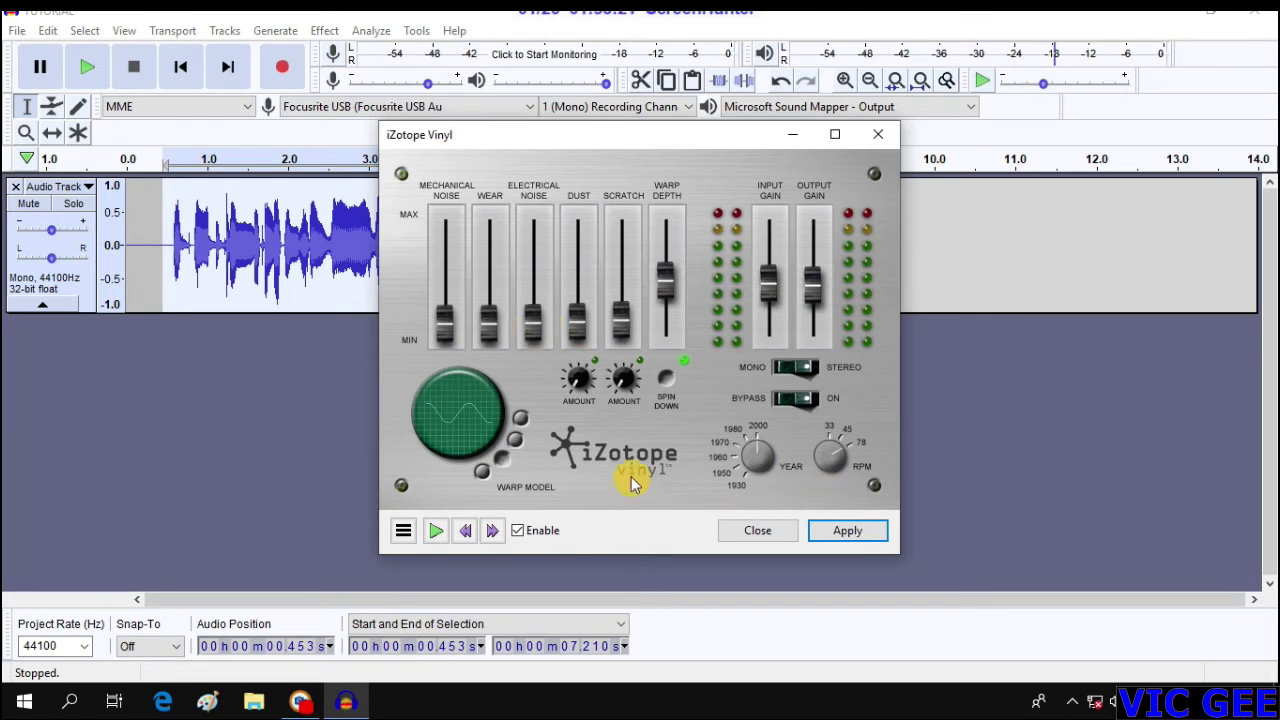
left_click(521, 419)
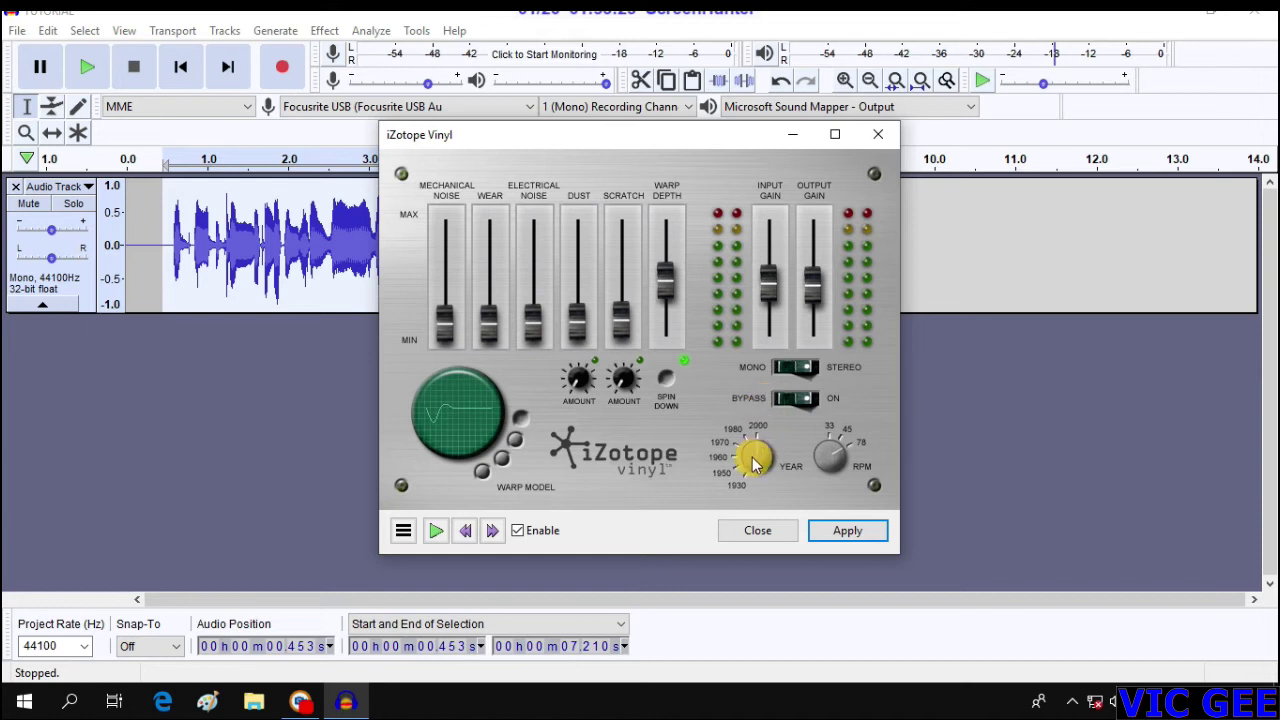
left_click(855, 535)
left_click(766, 528)
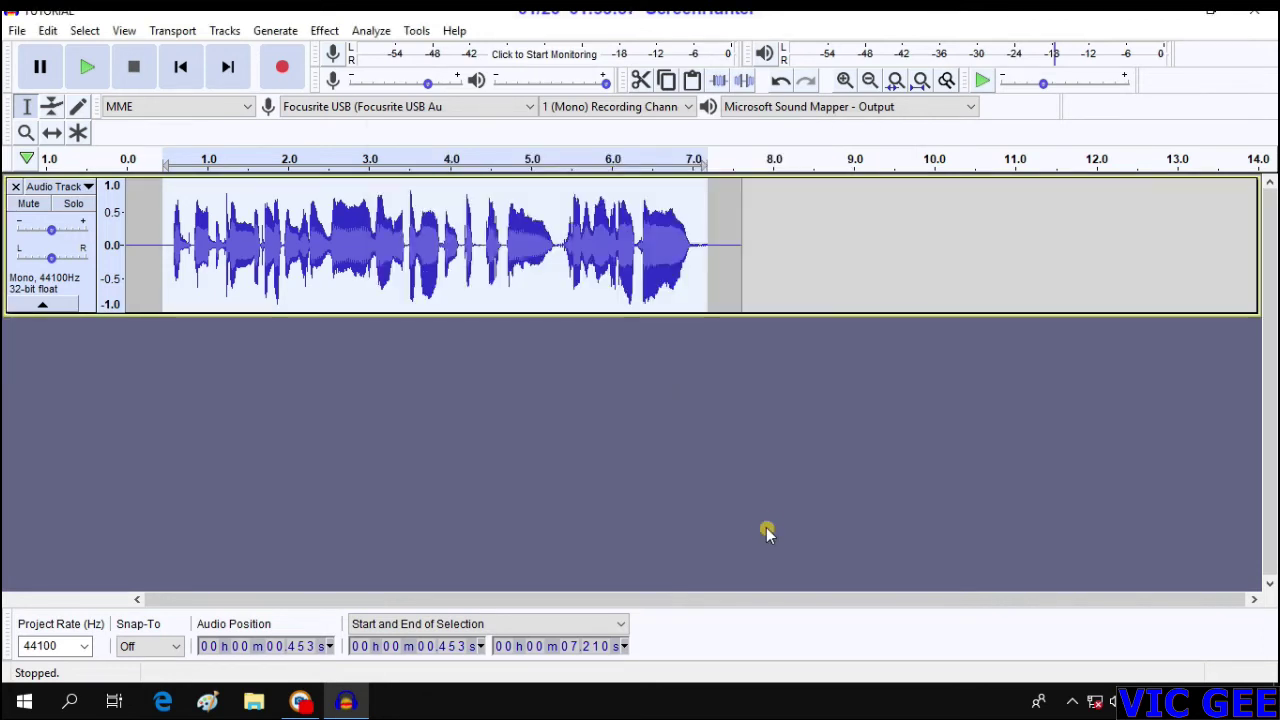
Step: Open the BLOCKFISH compressor for the selected vocal and load its Defaults factory preset
left_click(322, 33)
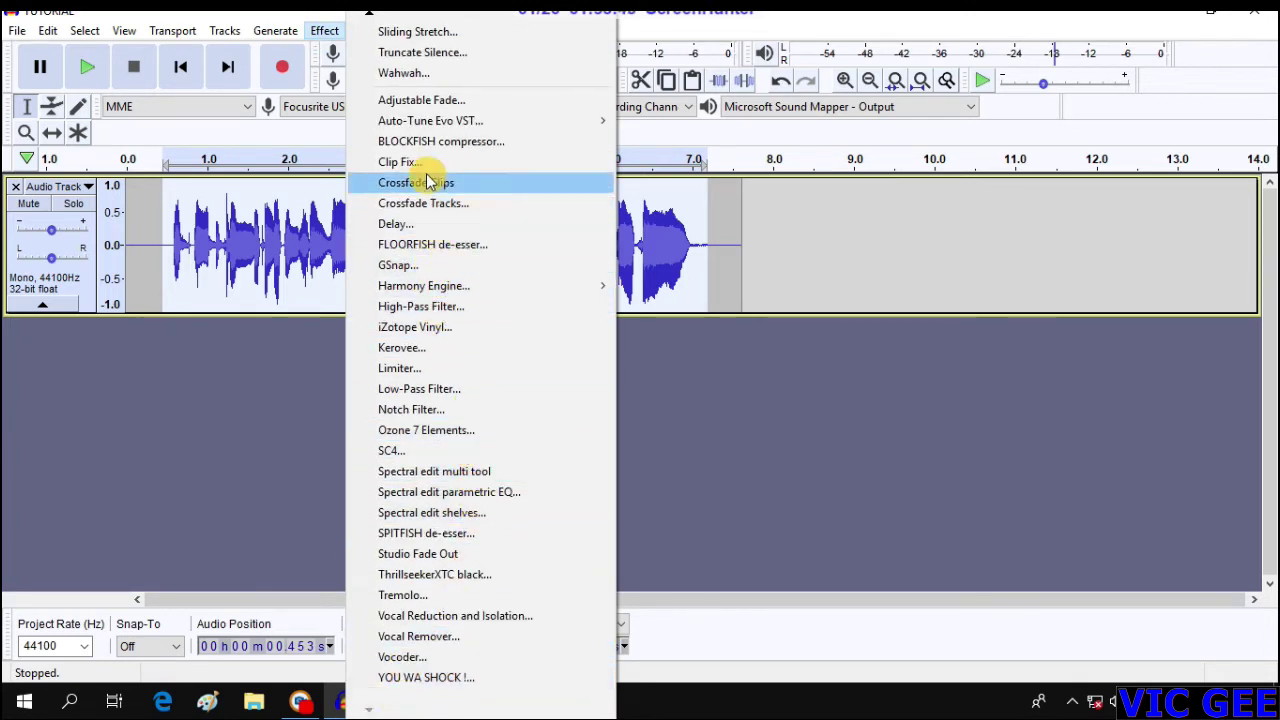
key("Escape")
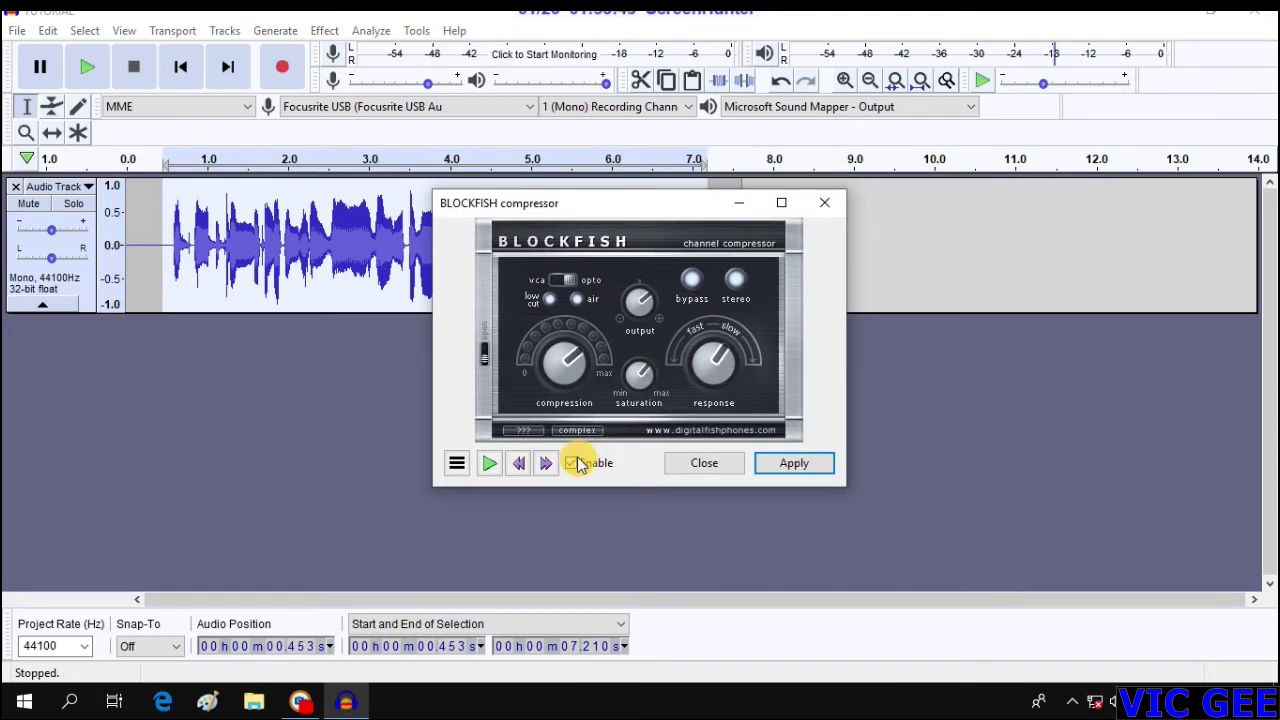
left_click(457, 463)
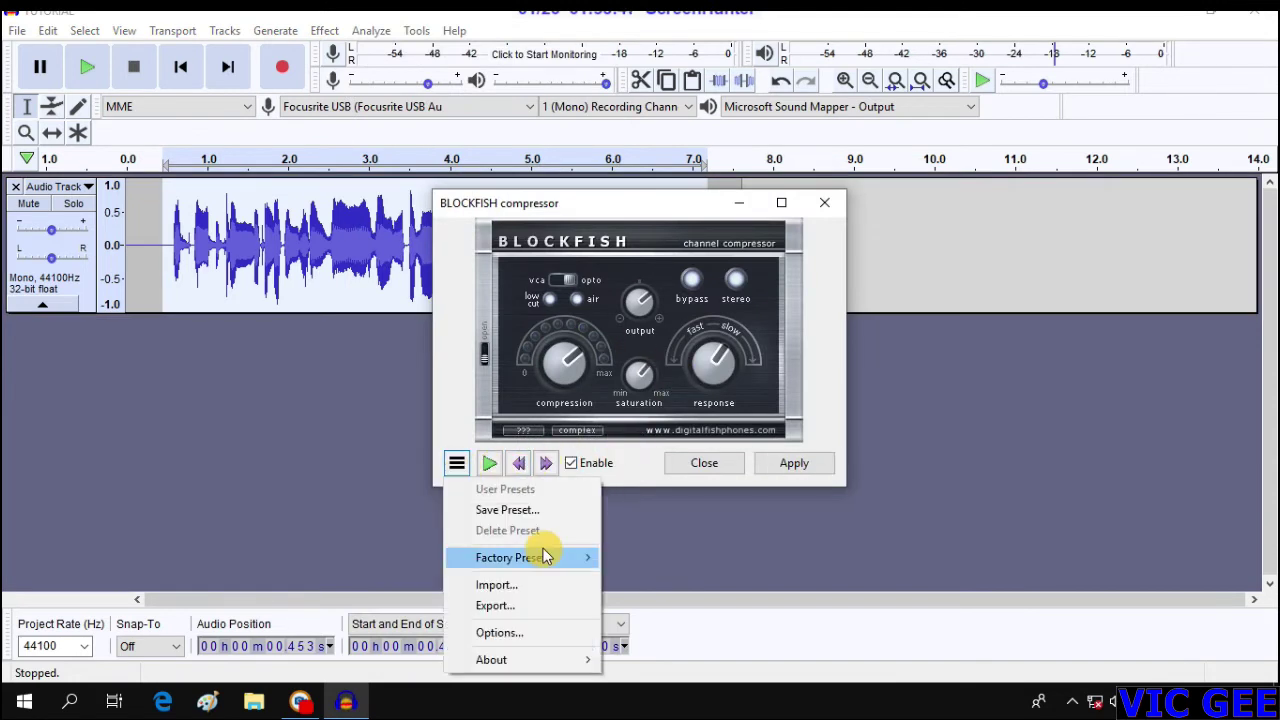
mouse_move(545, 557)
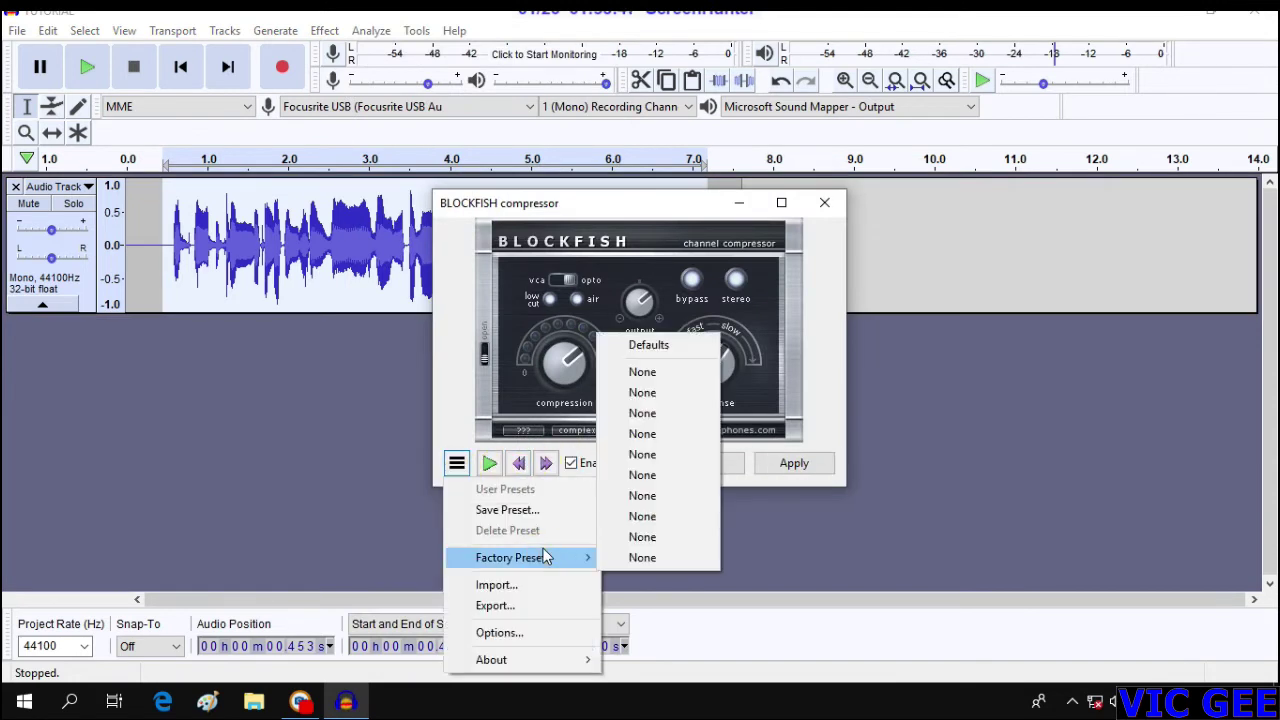
left_click(640, 344)
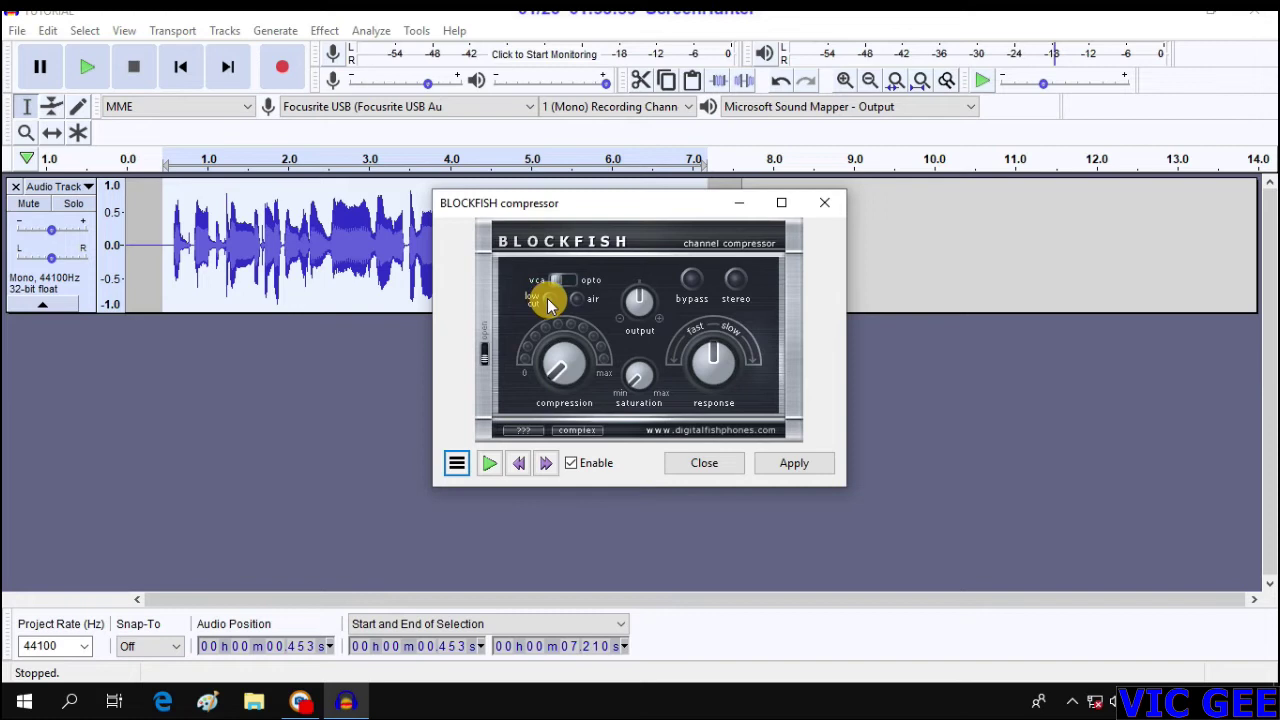
Step: Switch on low cut, air, bypass and stereo in BLOCKFISH, centre compression and saturation, turn response towards fast, and apply it
left_click(686, 282)
left_click(567, 355)
left_click(708, 358)
left_click_drag(710, 355, 688, 352)
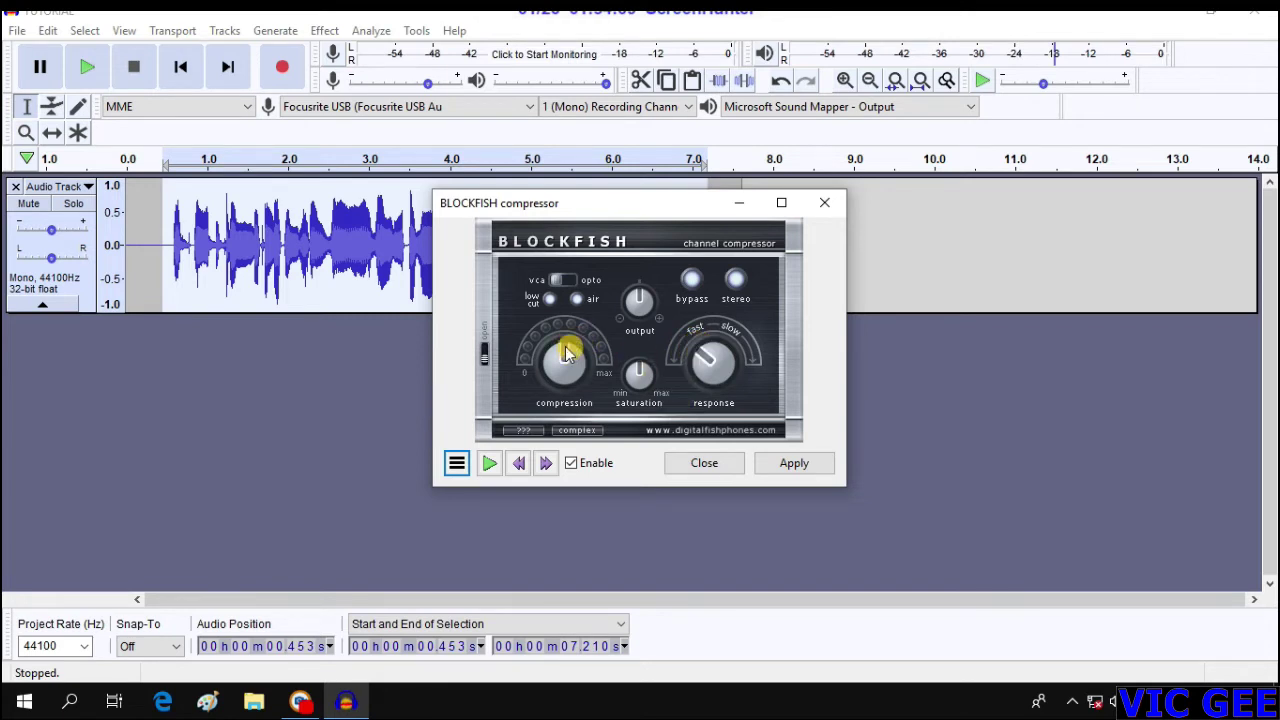
left_click(806, 474)
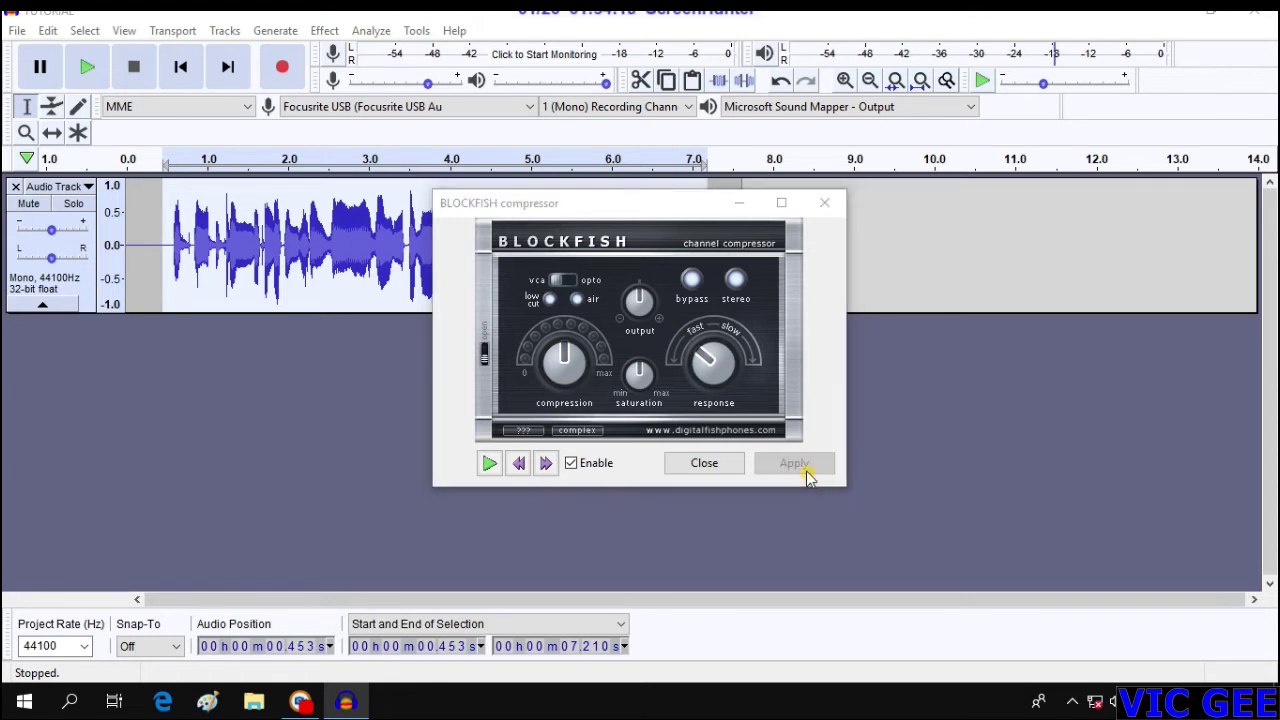
left_click(705, 463)
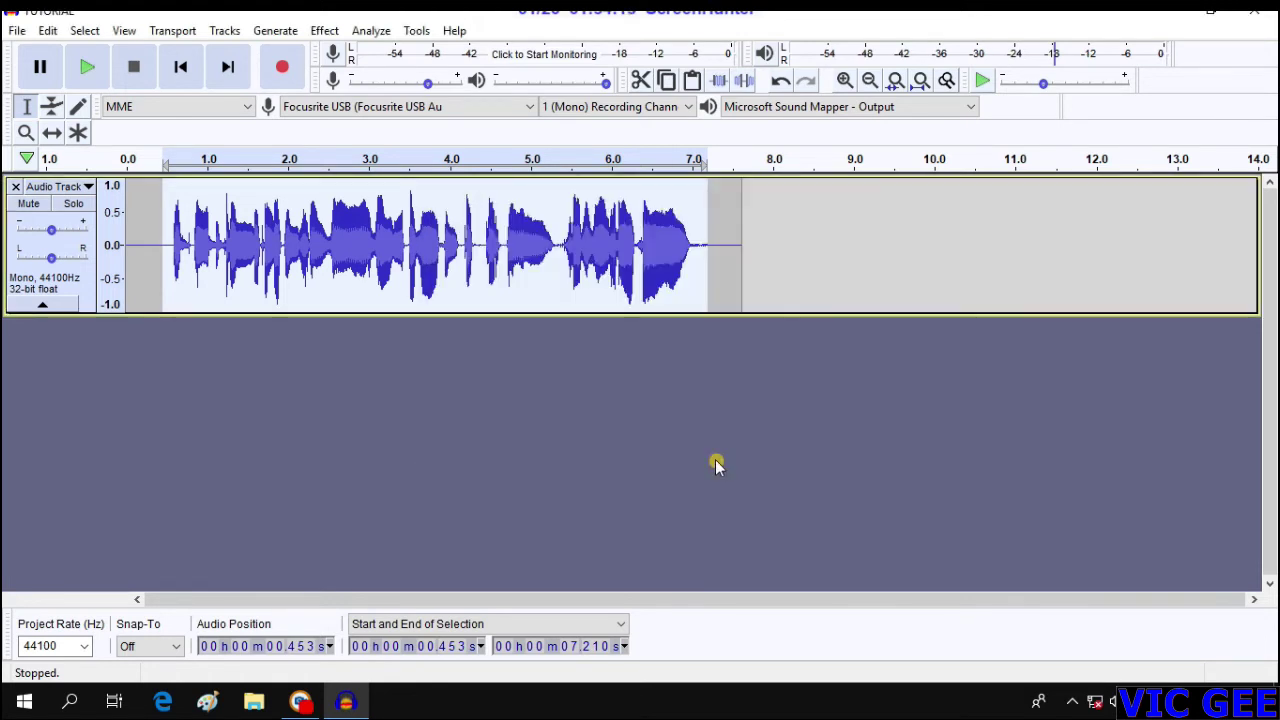
Step: Apply a Low-Pass Filter to the selected vocal at 500 Hz with a 6 dB per octave roll-off
left_click(325, 31)
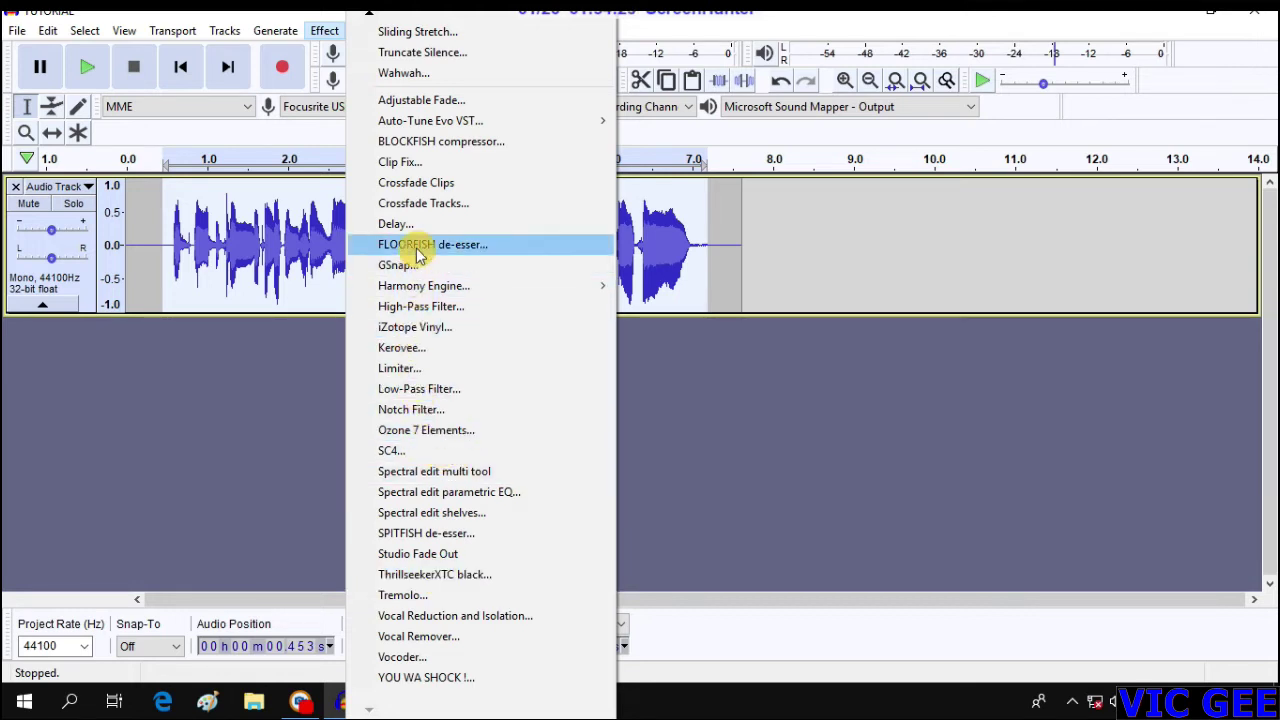
left_click(433, 397)
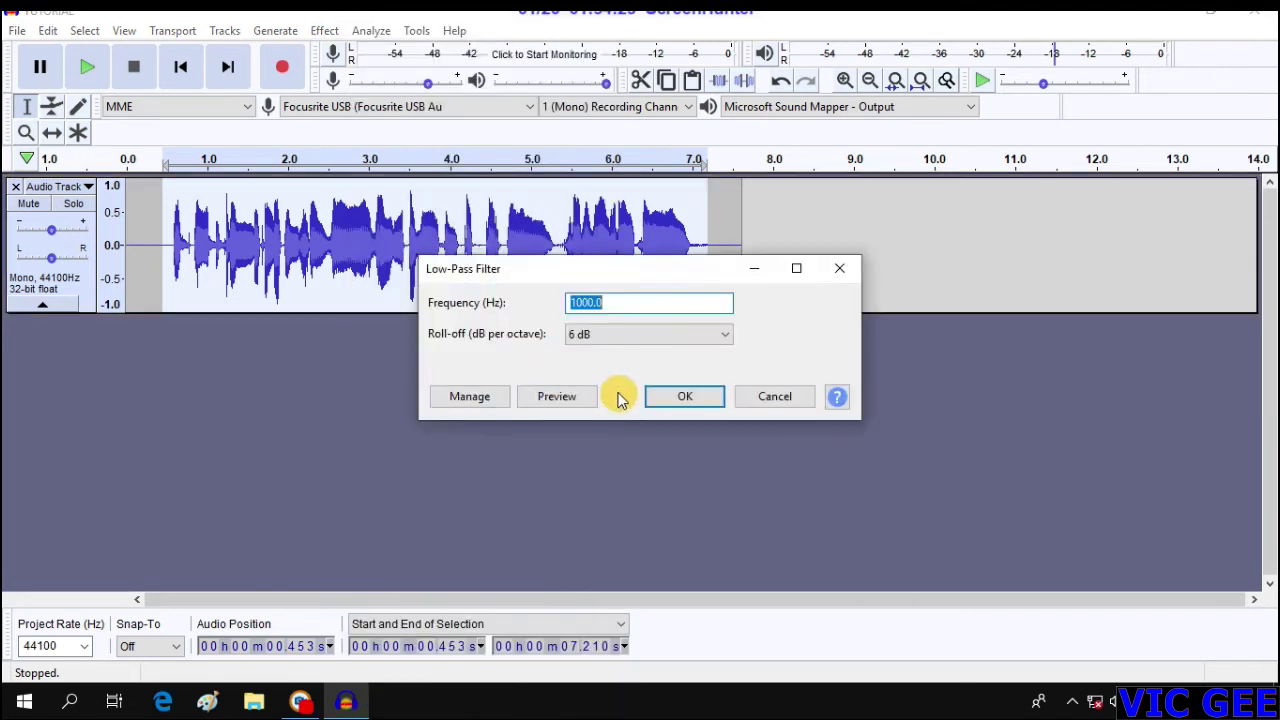
left_click(630, 302)
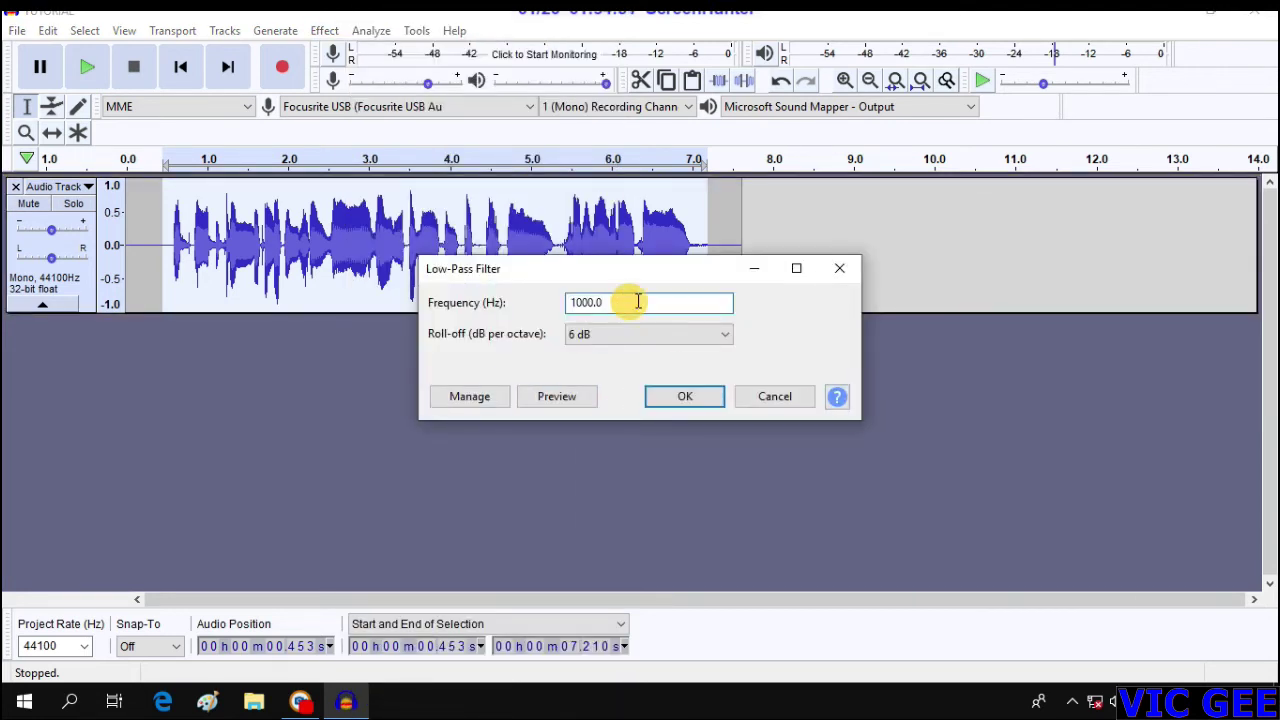
left_click_drag(637, 302, 543, 314)
left_click(620, 334)
left_click(623, 340)
left_click(625, 301)
left_click(626, 300)
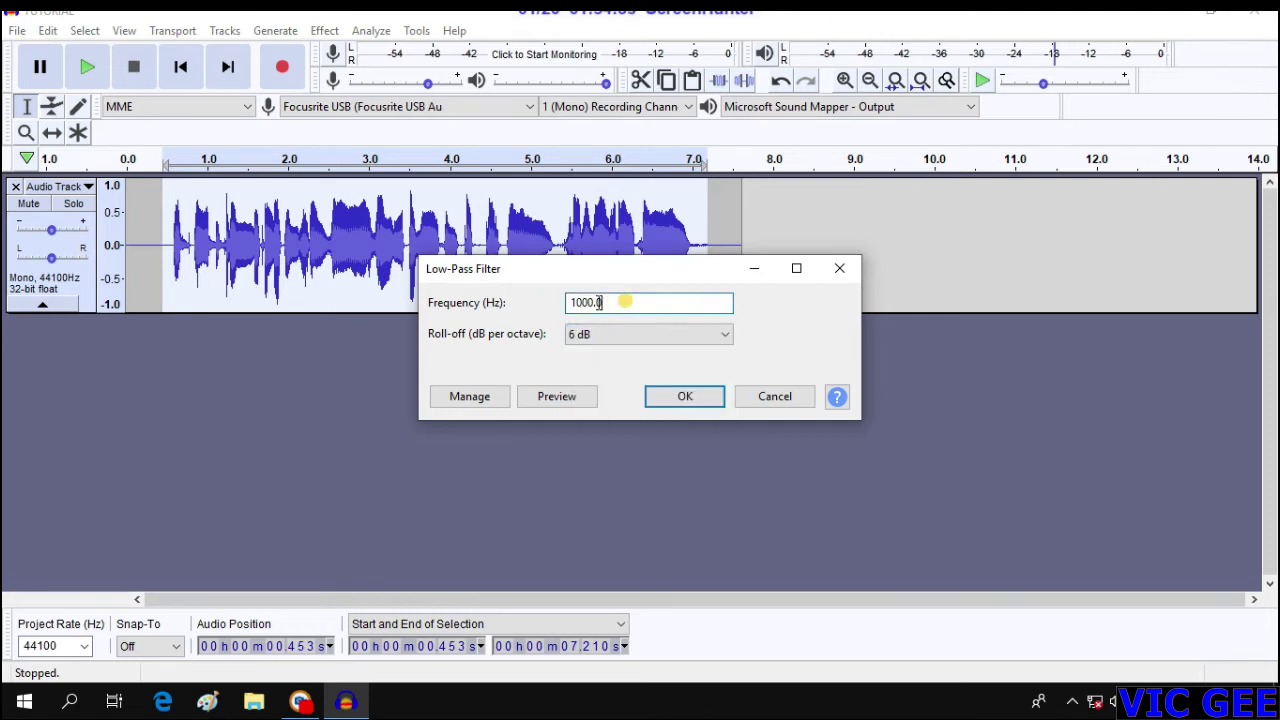
left_click_drag(617, 303, 484, 330)
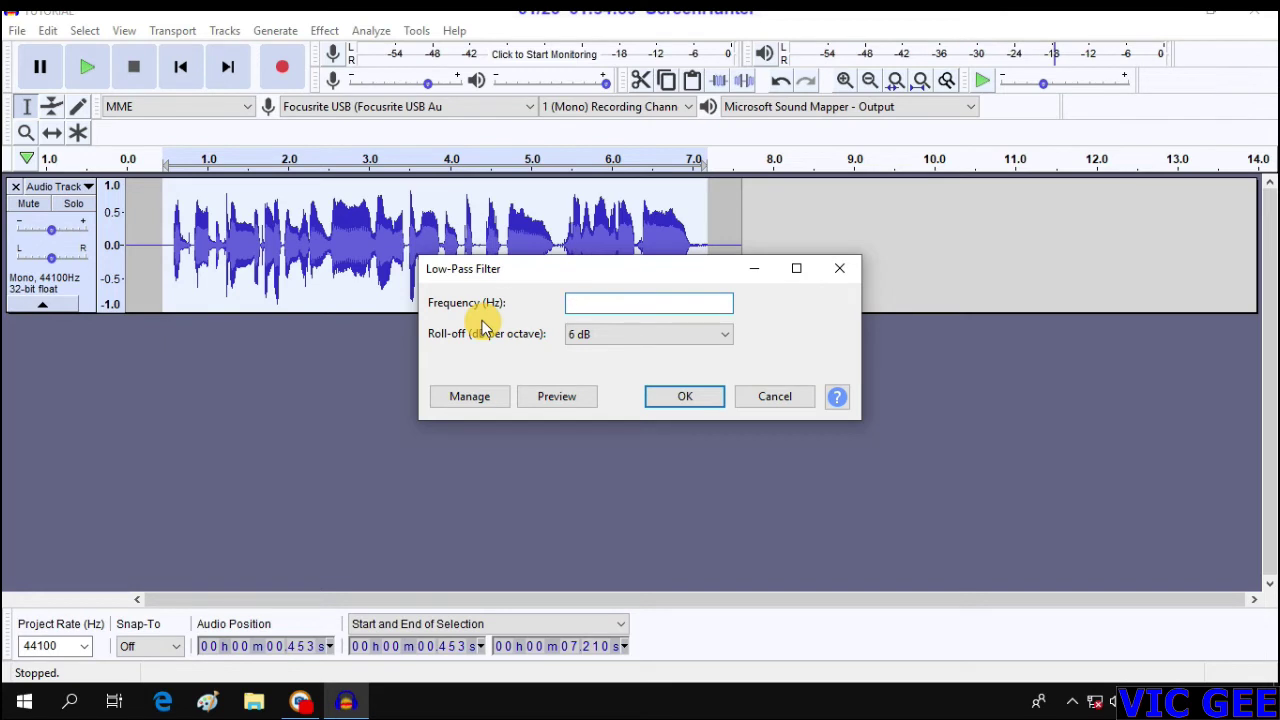
type("500")
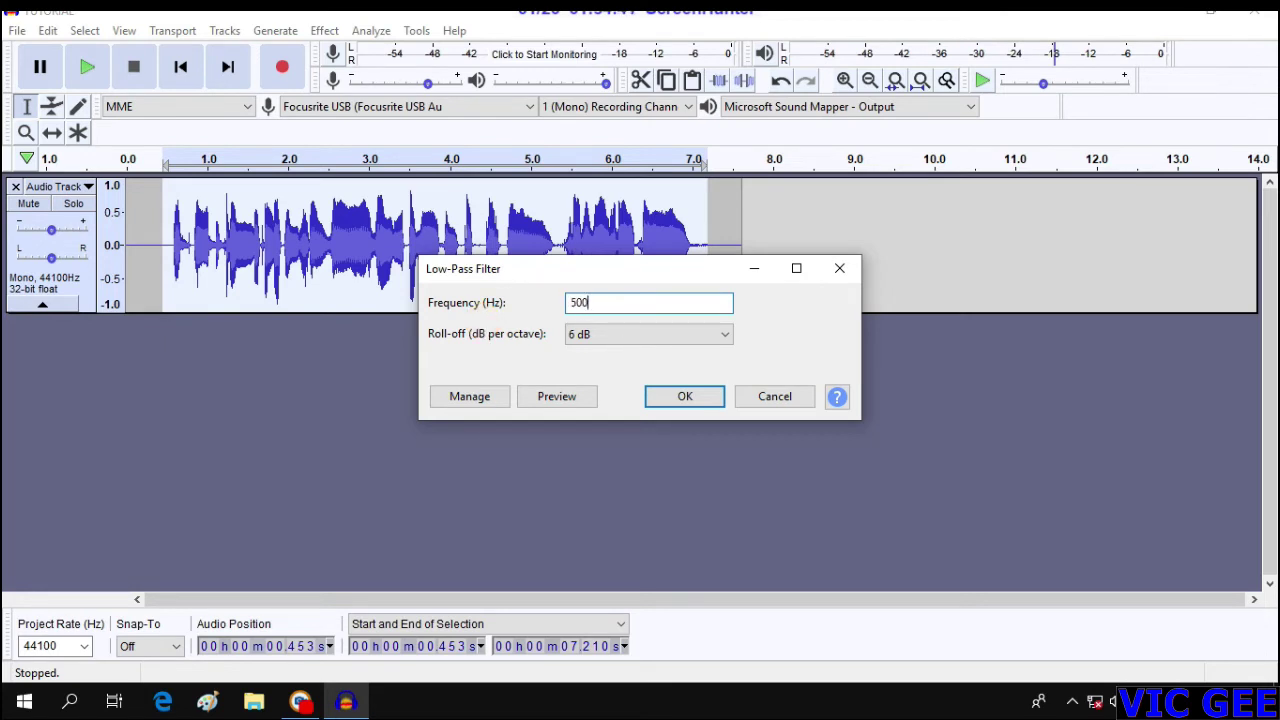
key("Return")
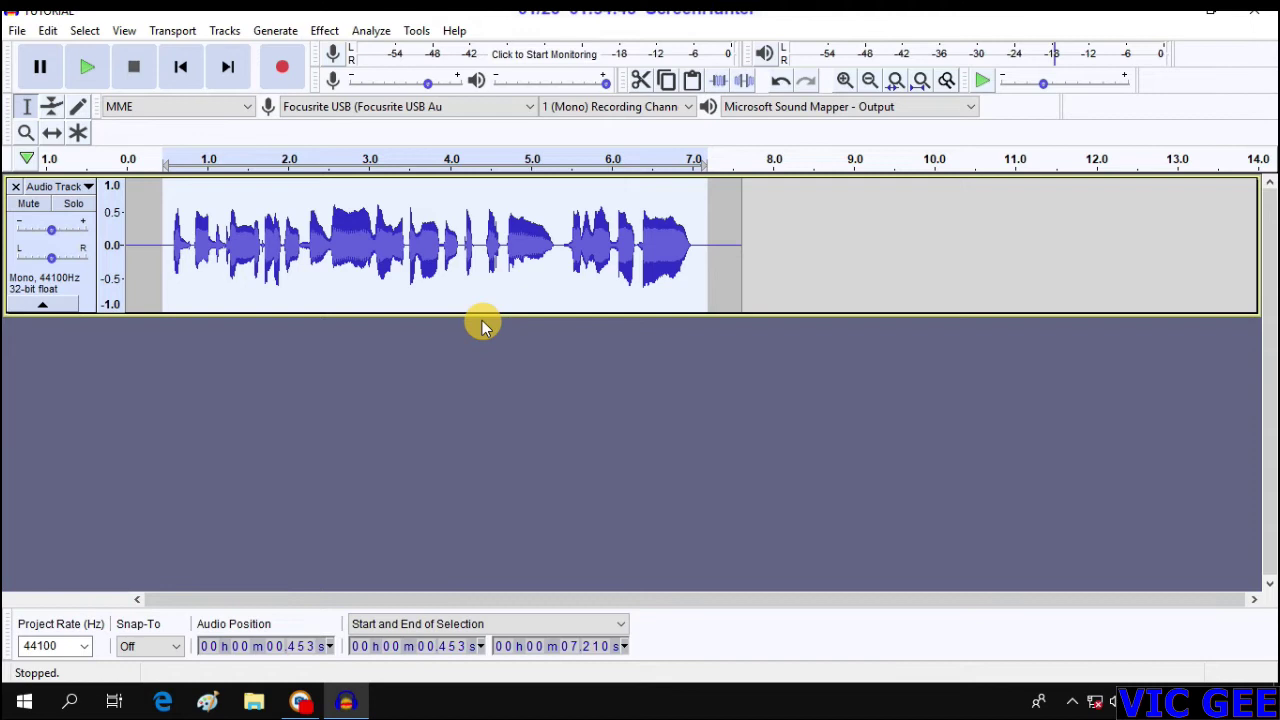
Step: Apply a Notch Filter to the selected vocal at 50 Hz with a Q of 1.0
left_click(323, 31)
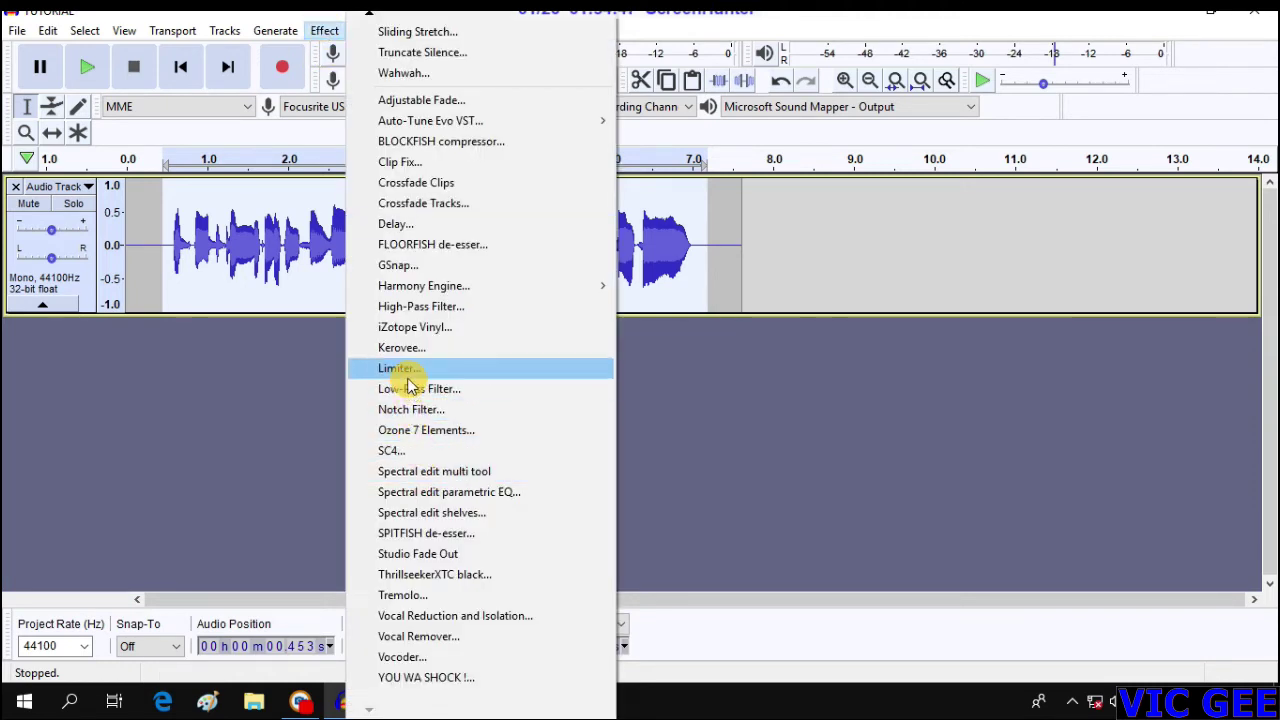
left_click(421, 410)
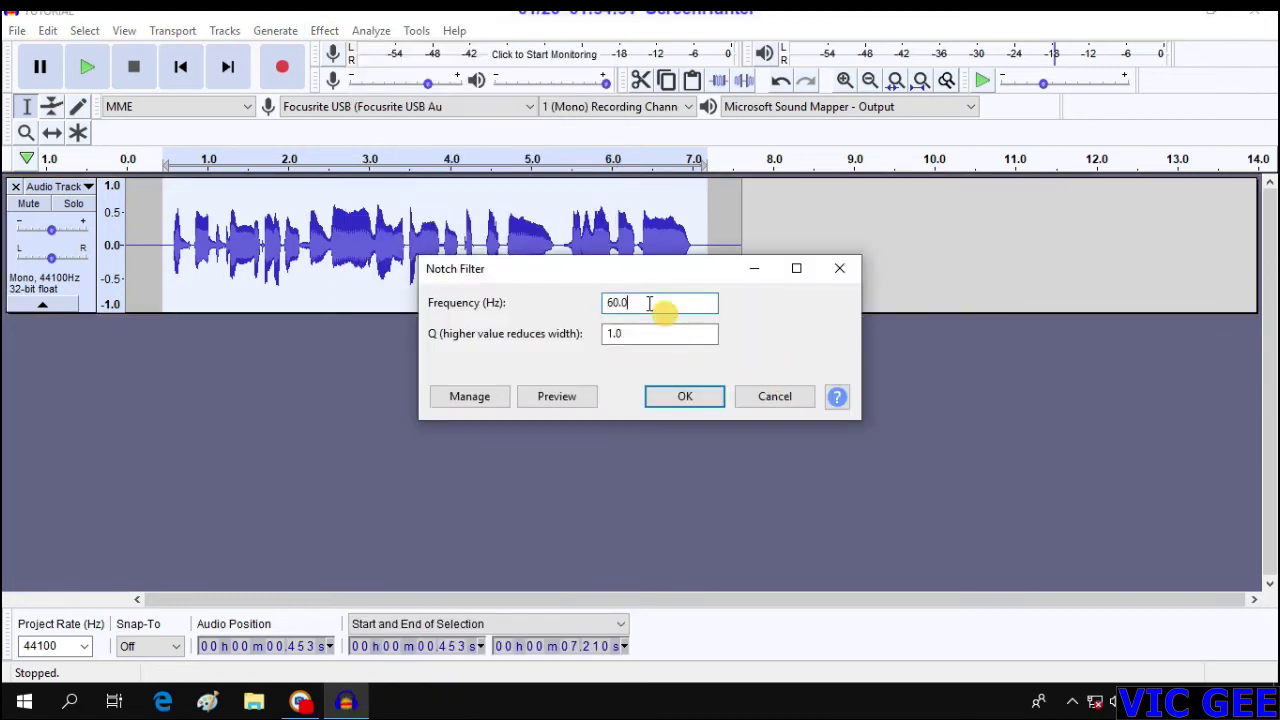
left_click(649, 304)
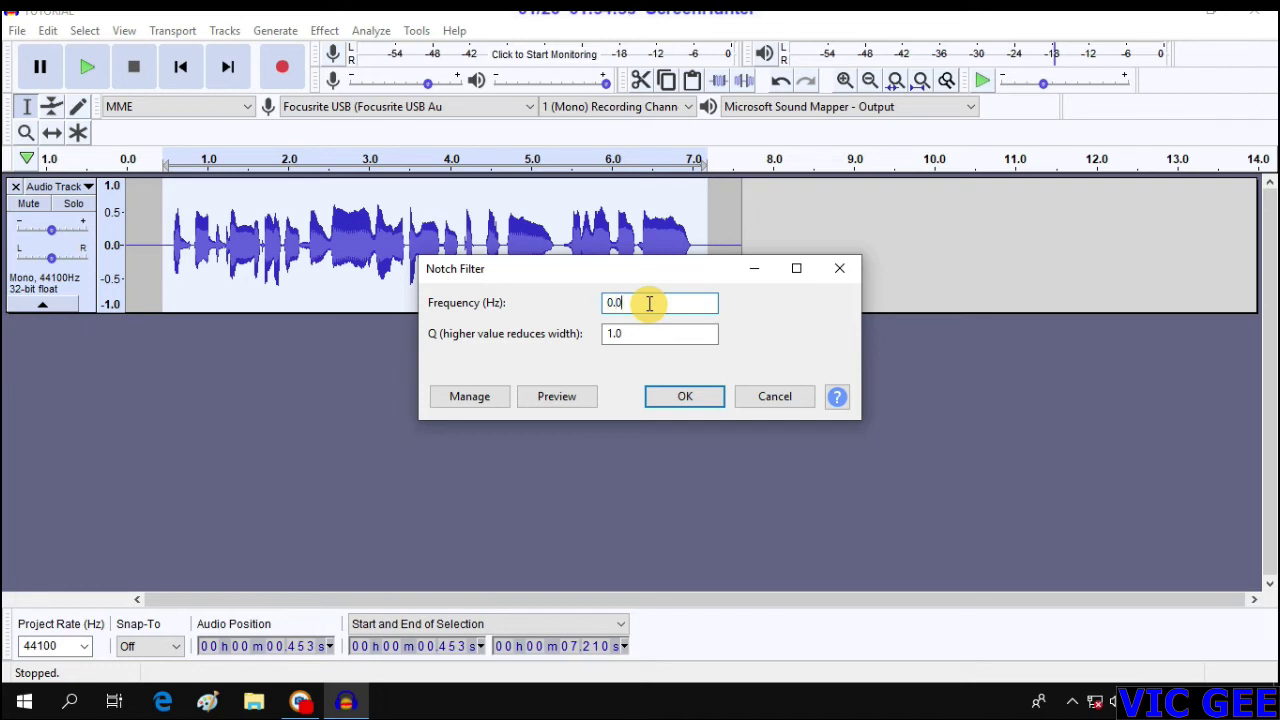
type("50")
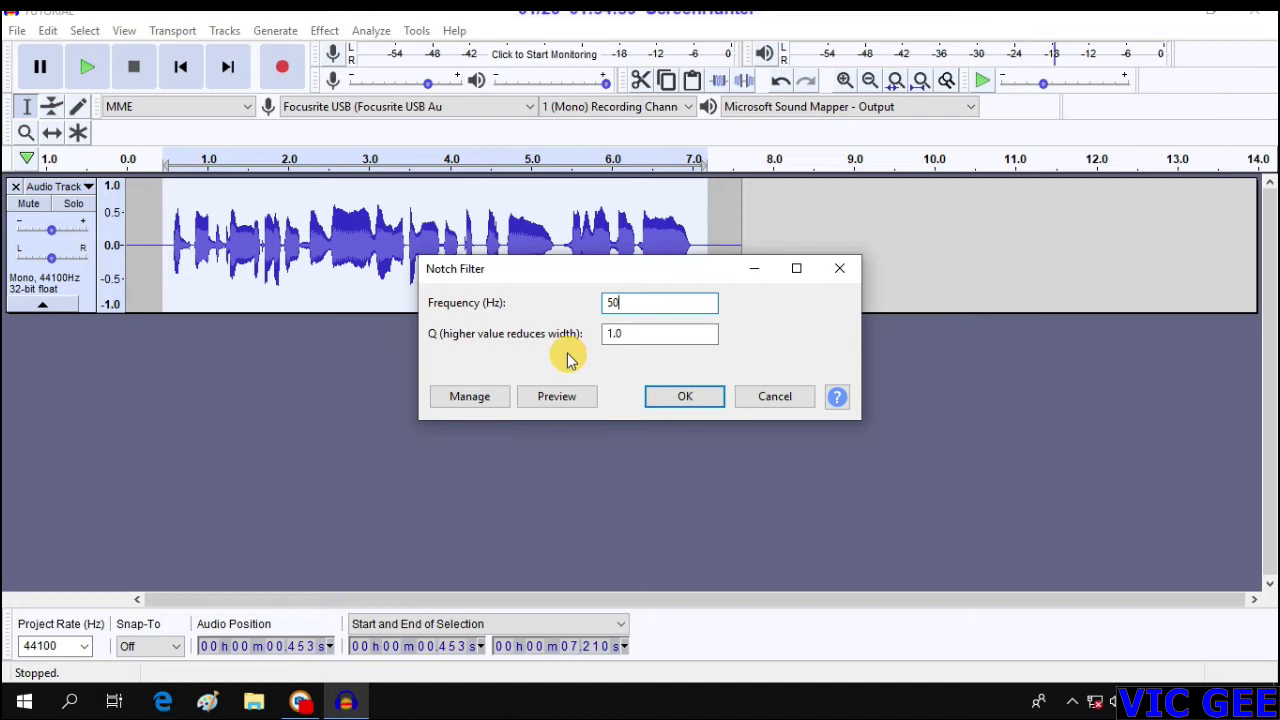
left_click(688, 397)
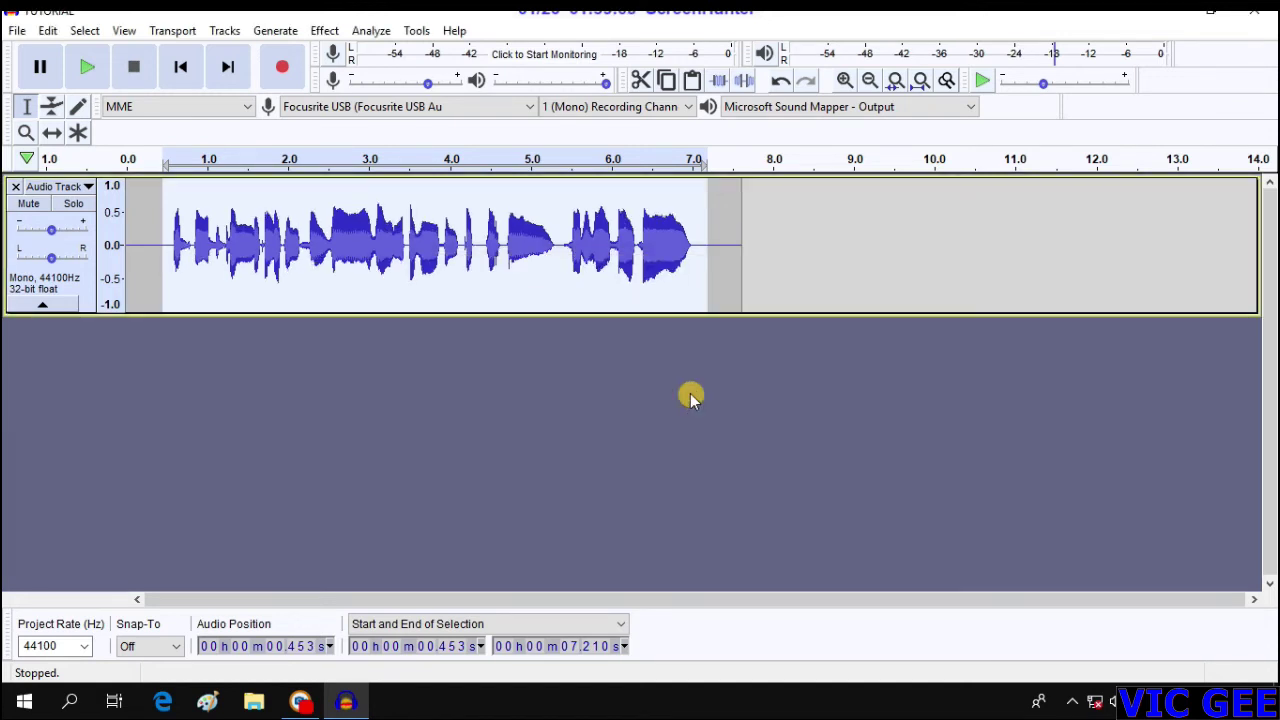
Step: Apply GSnap pitch correction to the selected vocal using the Snappy C Major factory preset, and close the plug-in
left_click(325, 31)
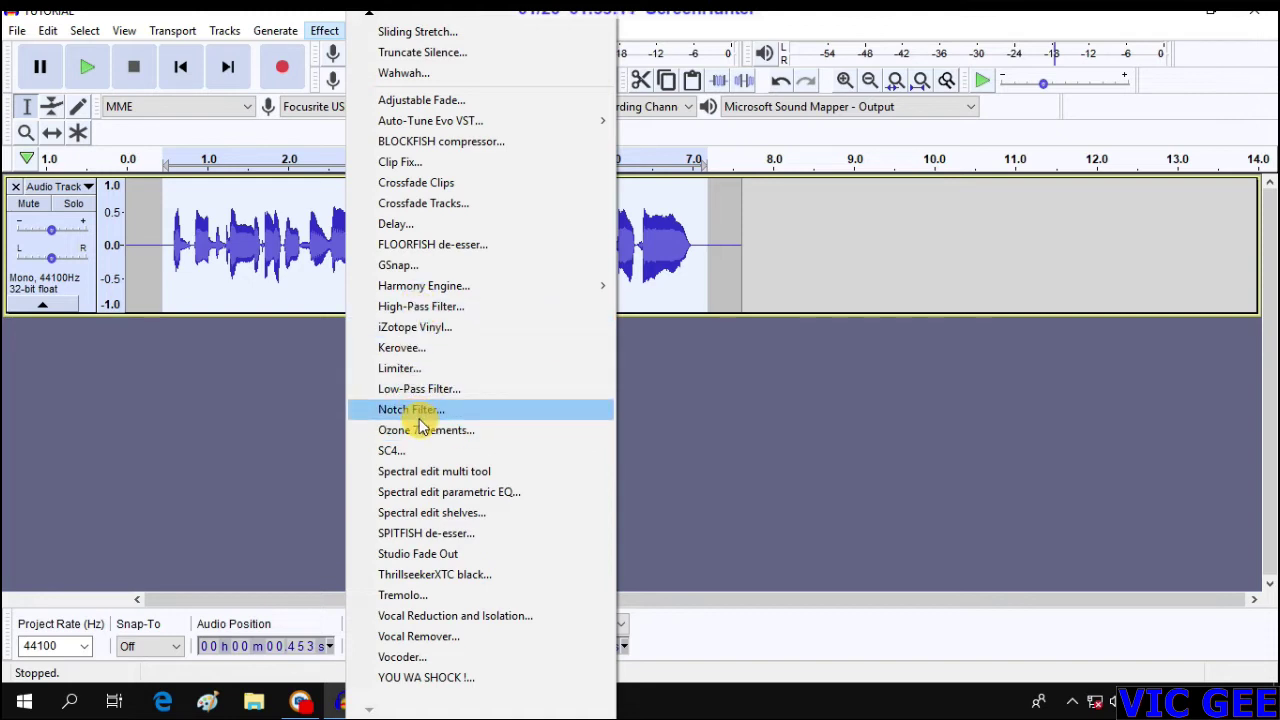
left_click(400, 265)
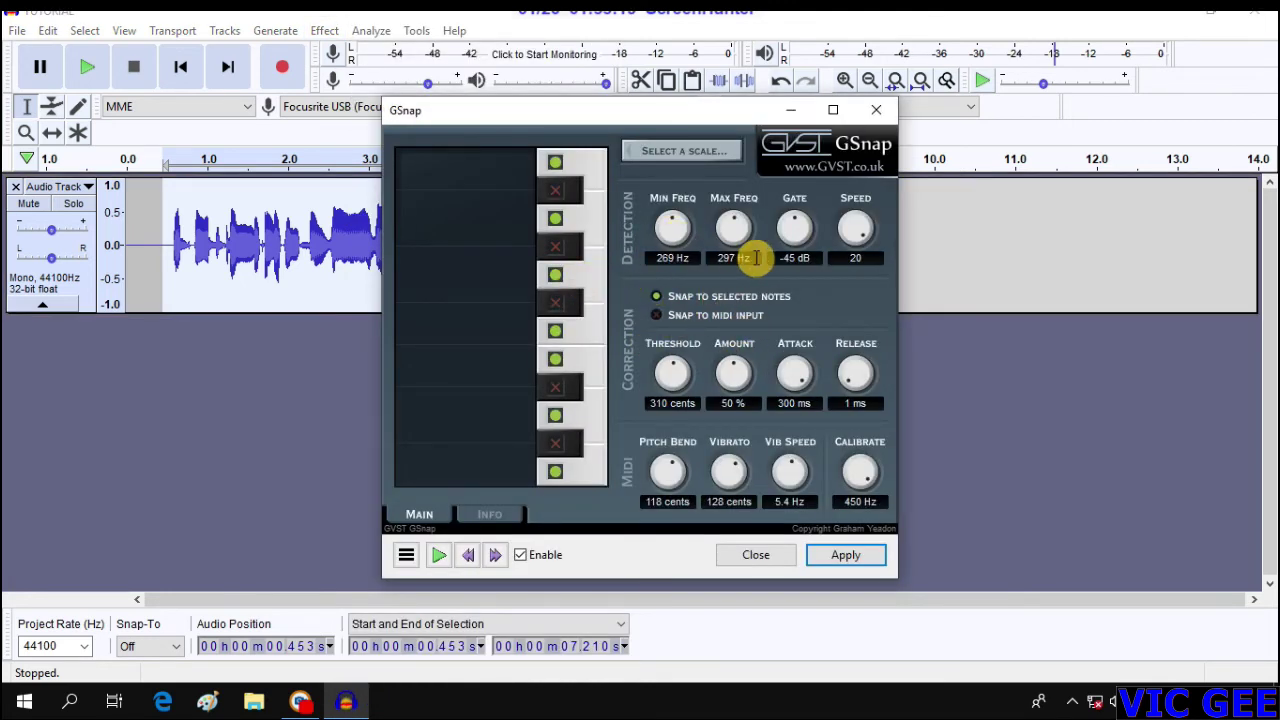
left_click(408, 554)
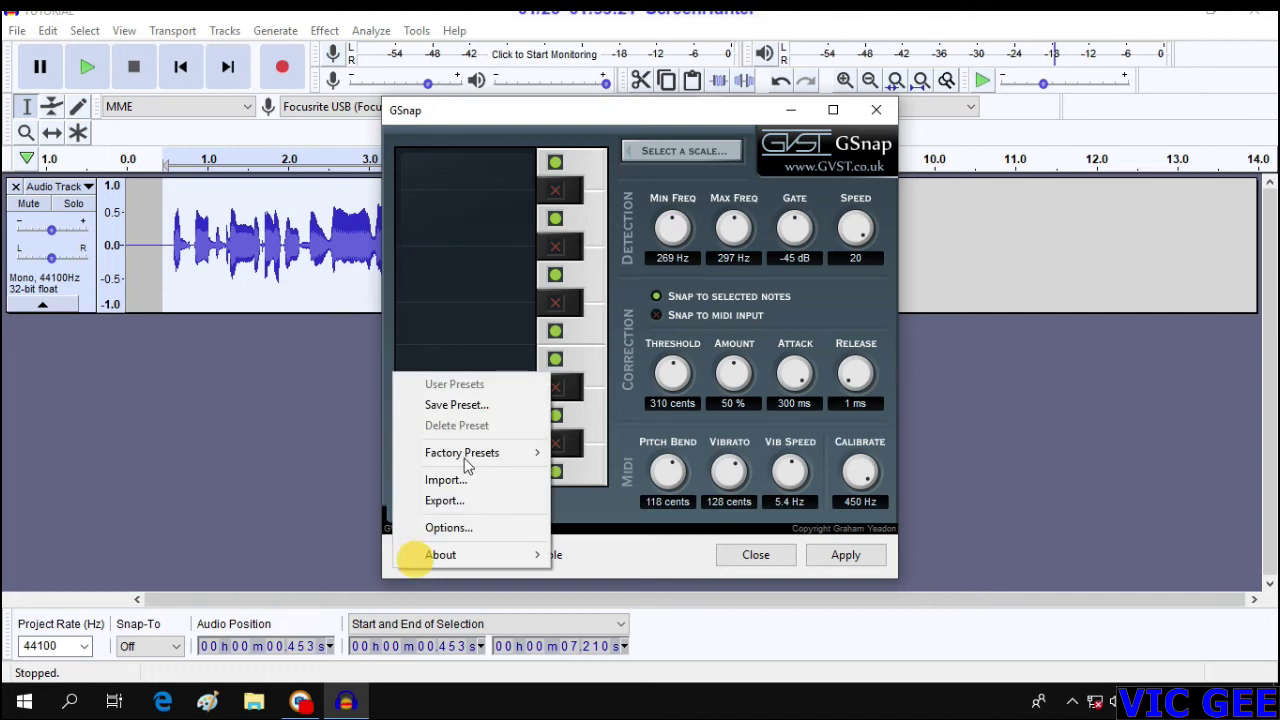
mouse_move(466, 452)
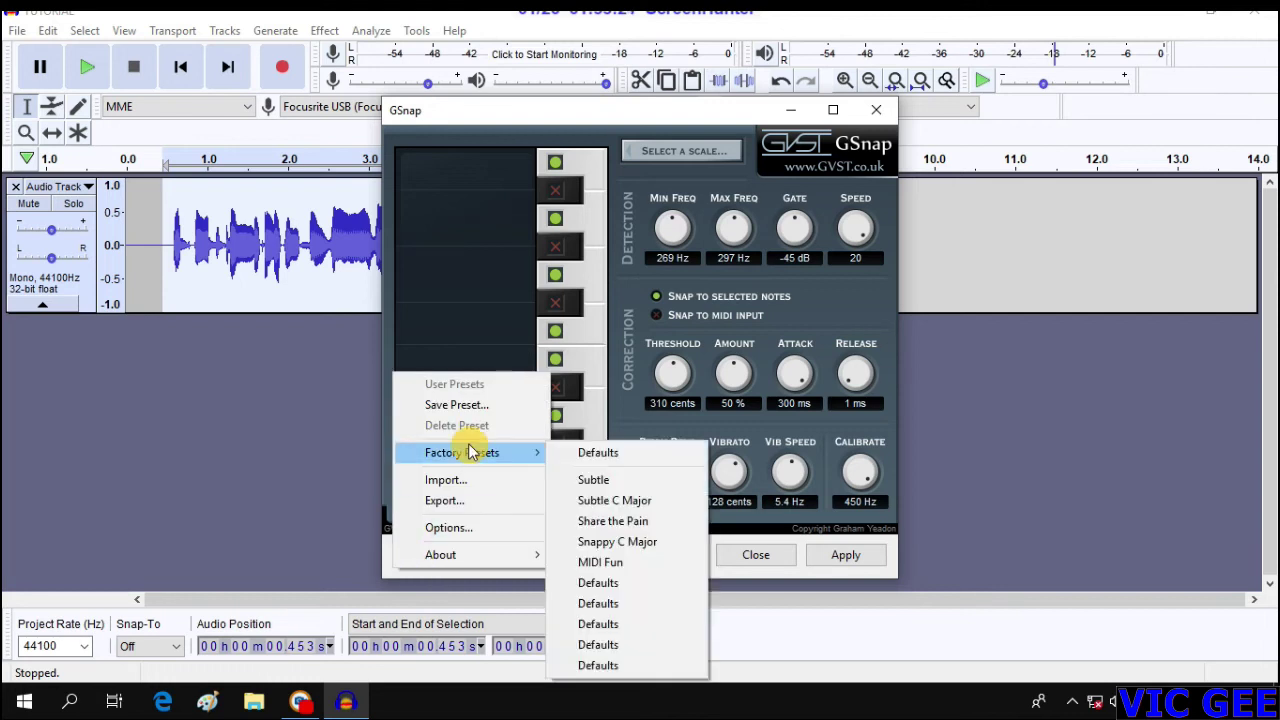
left_click(640, 542)
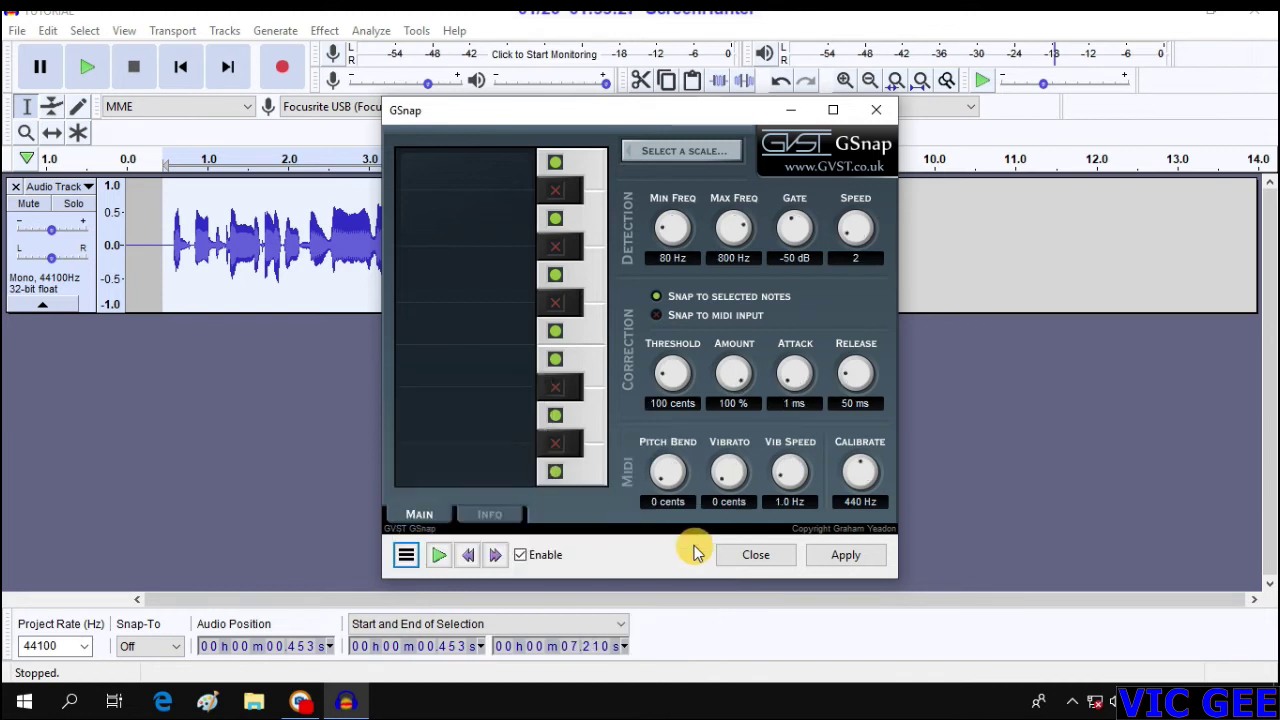
left_click(842, 558)
left_click(752, 553)
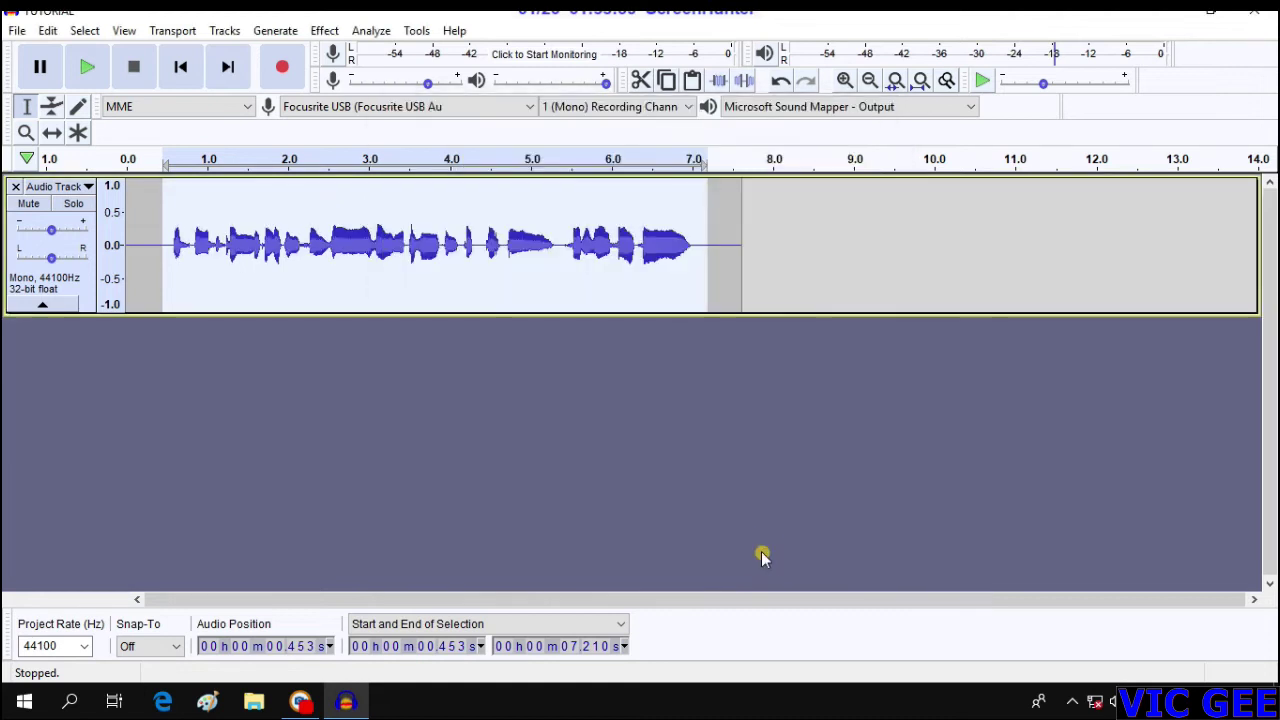
Step: Normalize the selected vocal with the existing Normalize settings
left_click(324, 32)
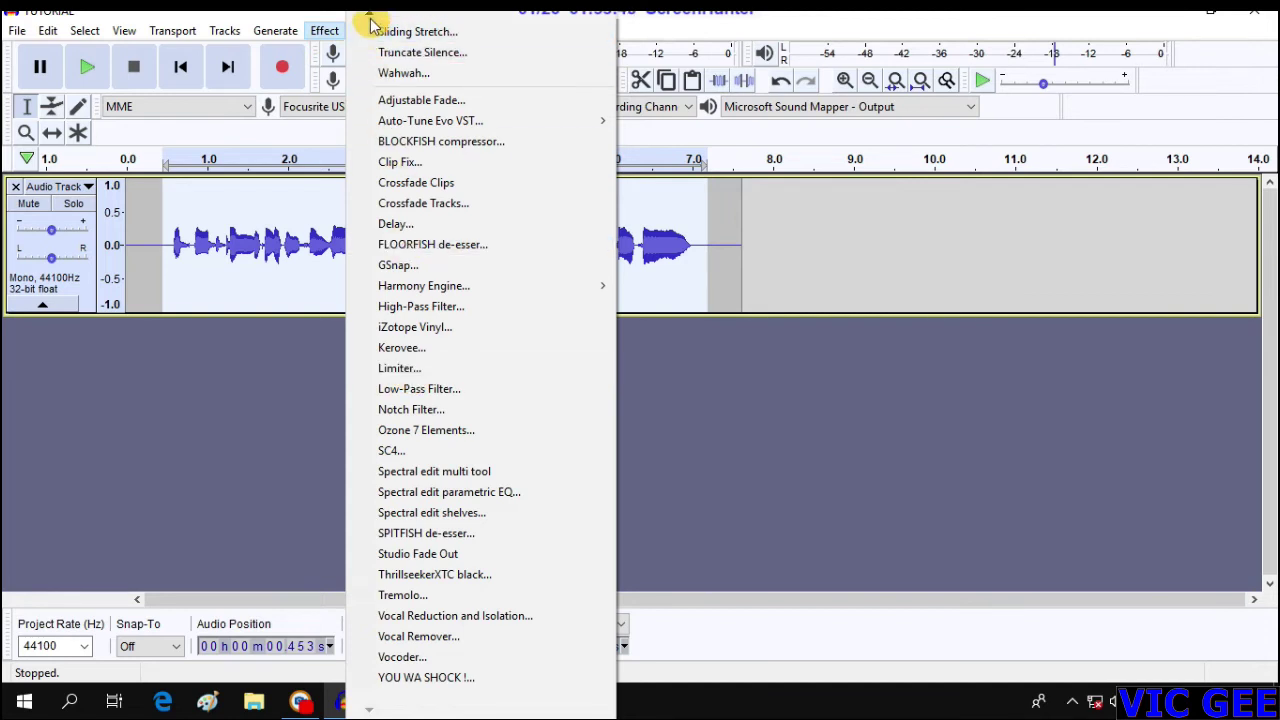
mouse_move(369, 20)
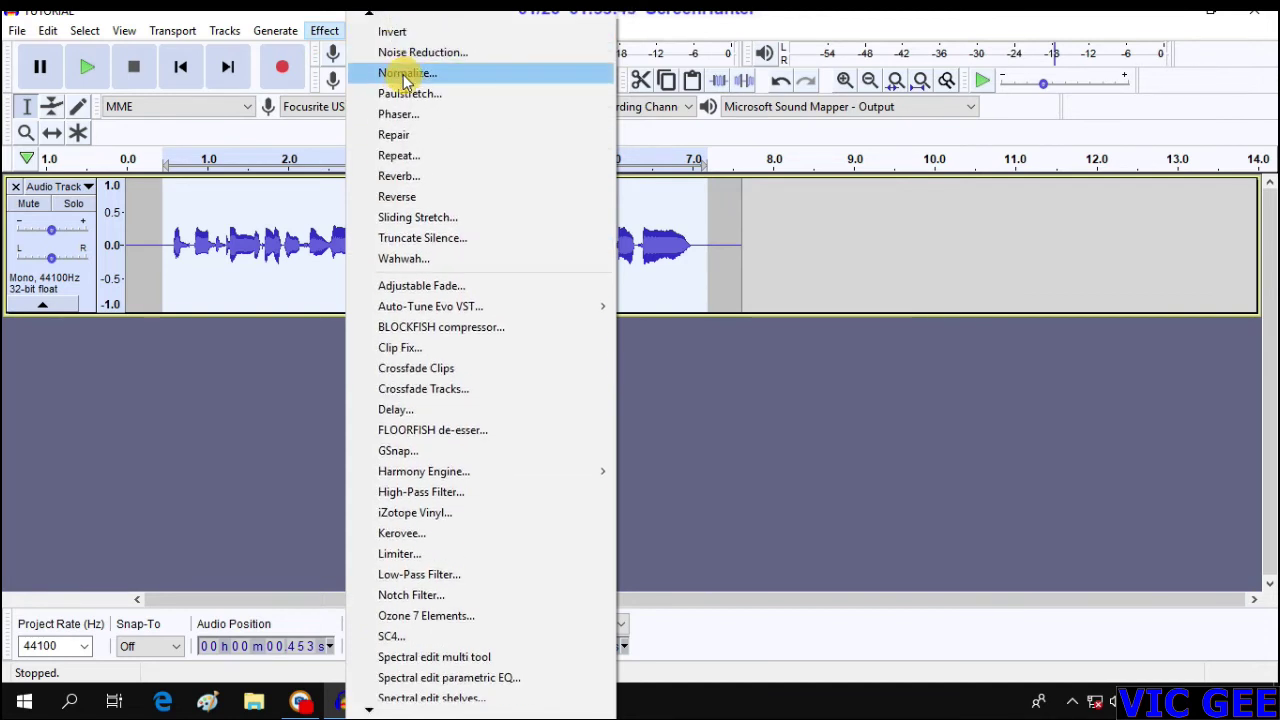
left_click(405, 73)
left_click(686, 395)
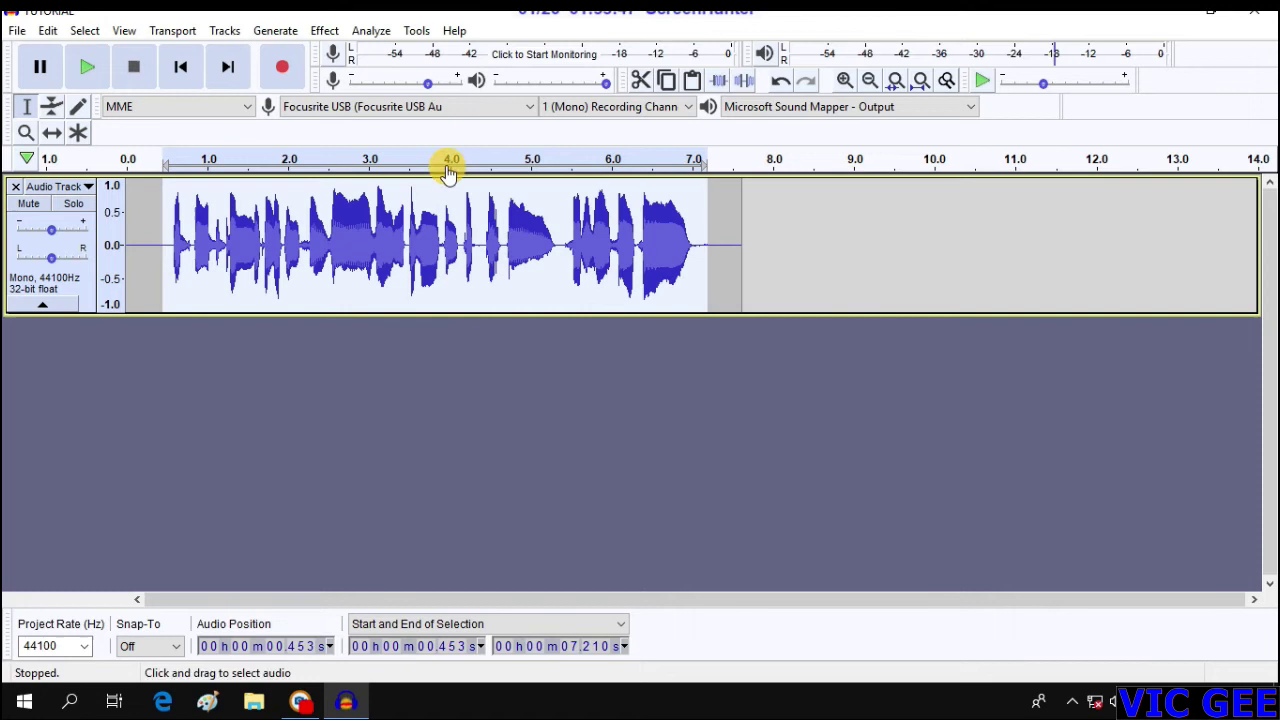
Step: Open Reverb for the selected vocal and set room size to 30%, pre-delay to 33 ms, reverberance to 20% and damping to 45%
left_click(325, 32)
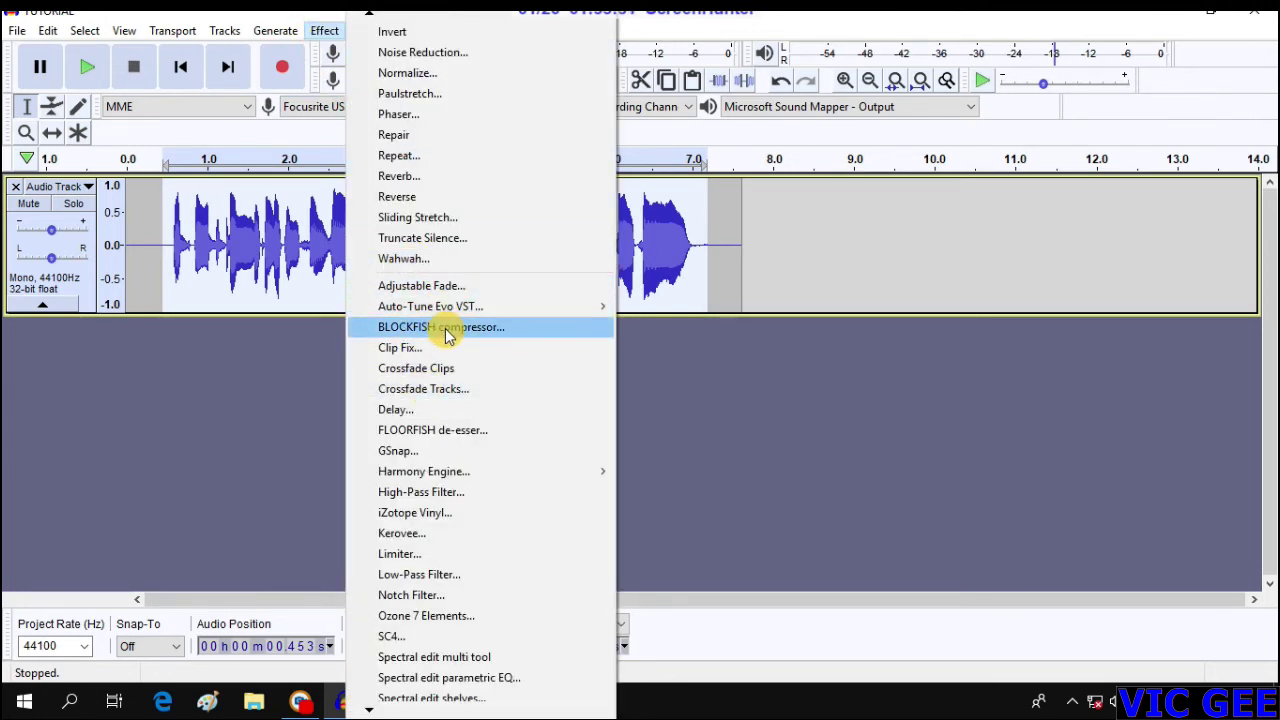
mouse_move(450, 320)
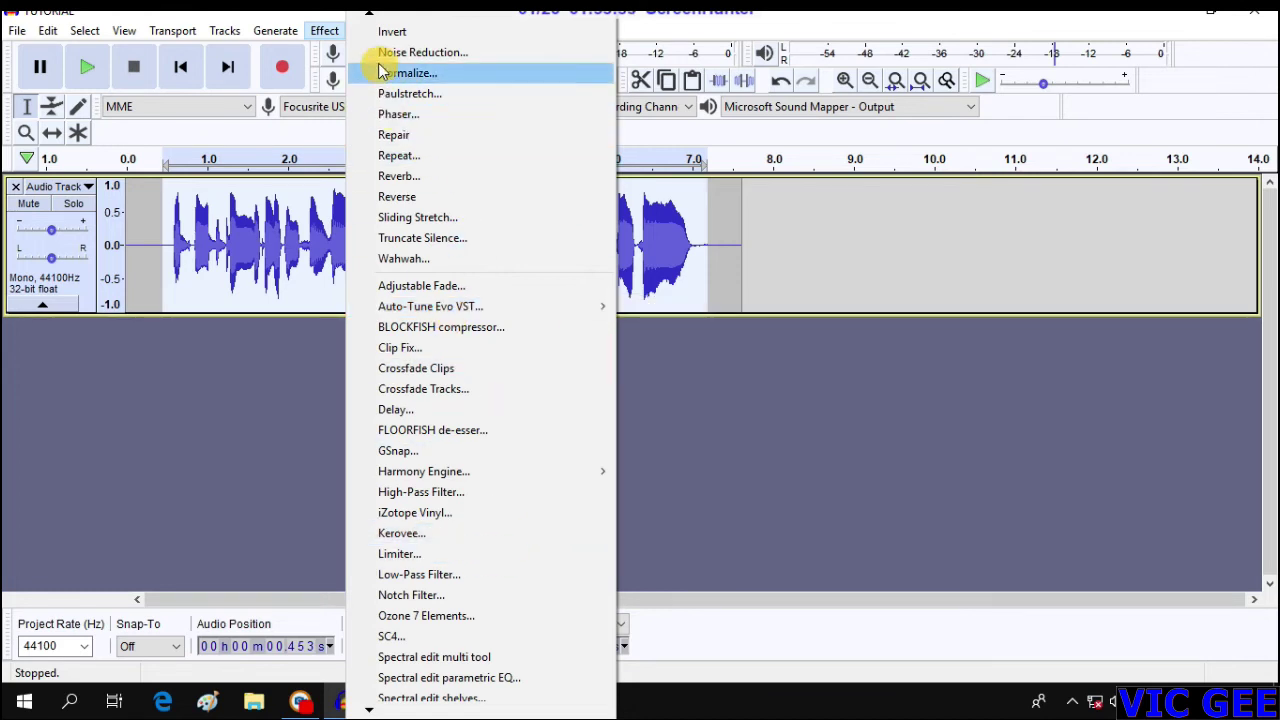
mouse_move(370, 20)
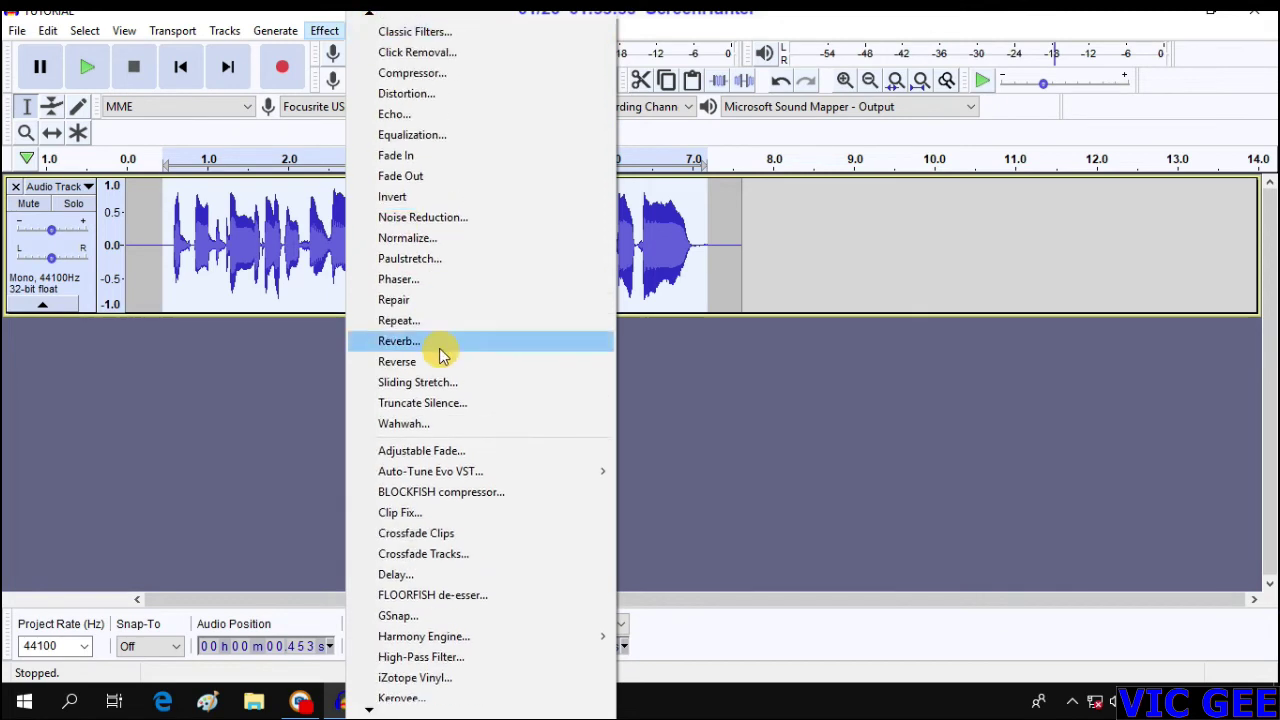
left_click(400, 341)
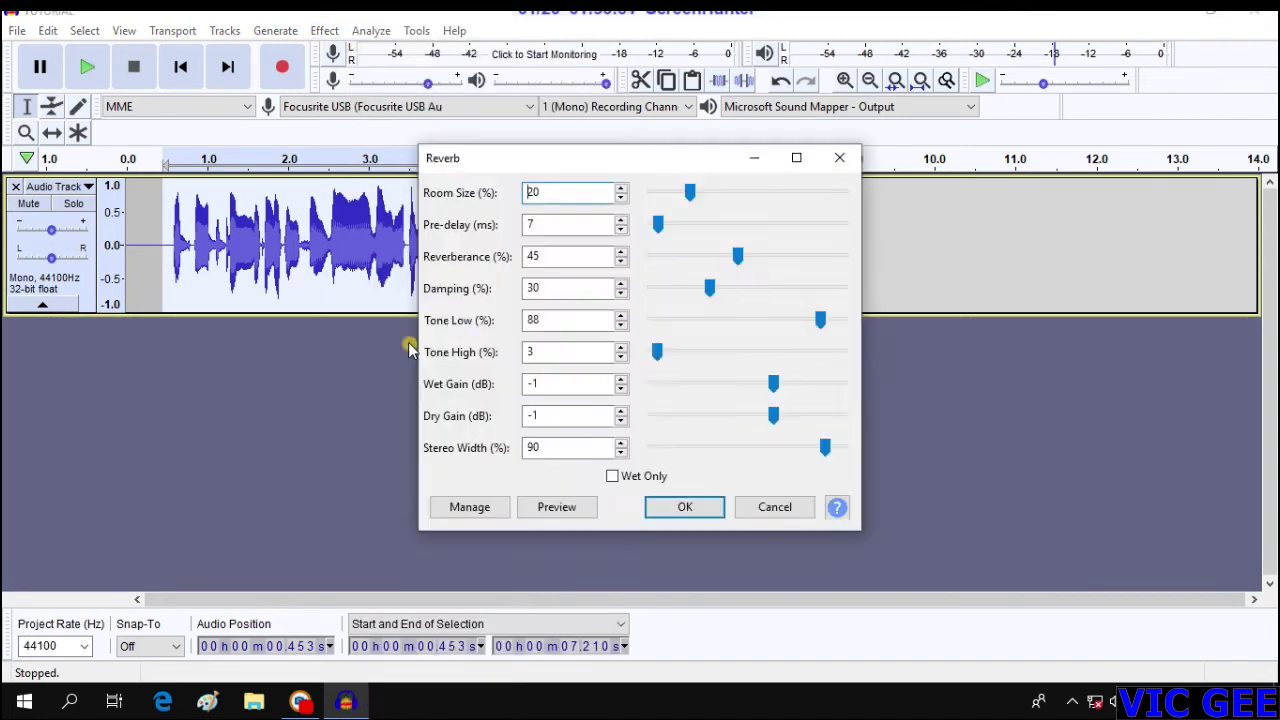
left_click_drag(690, 193, 710, 194)
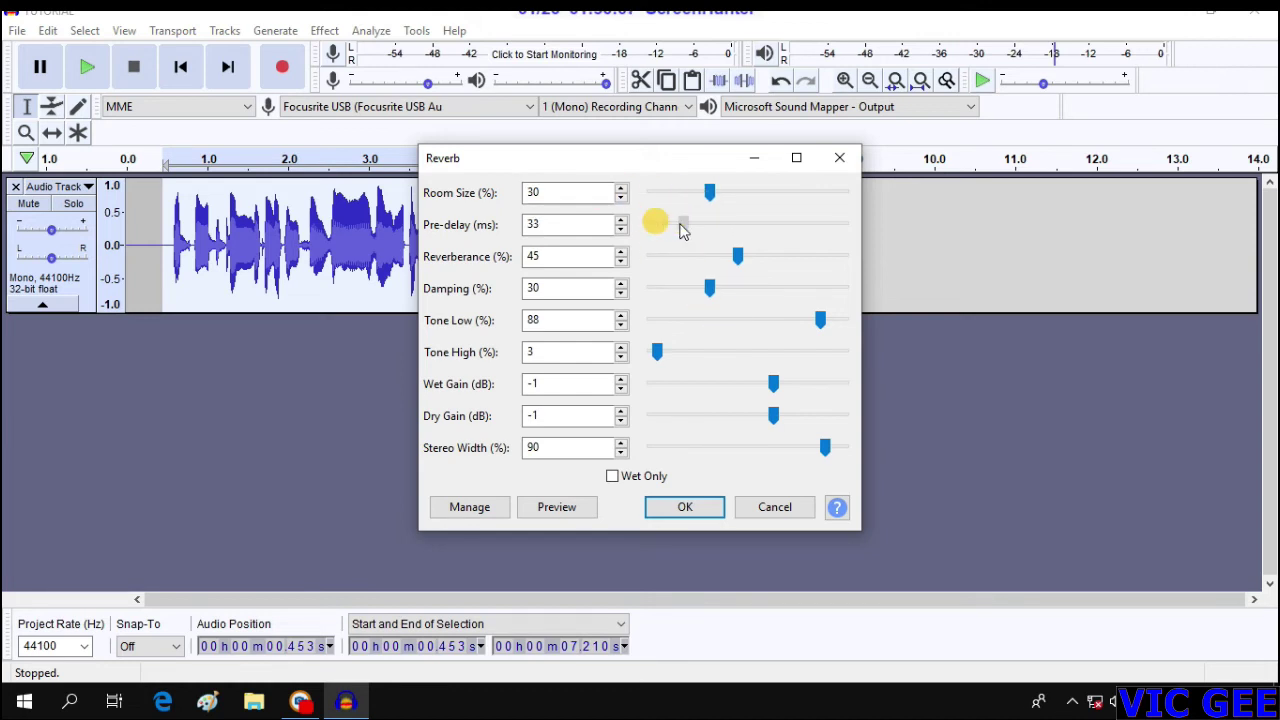
left_click_drag(741, 257, 738, 306)
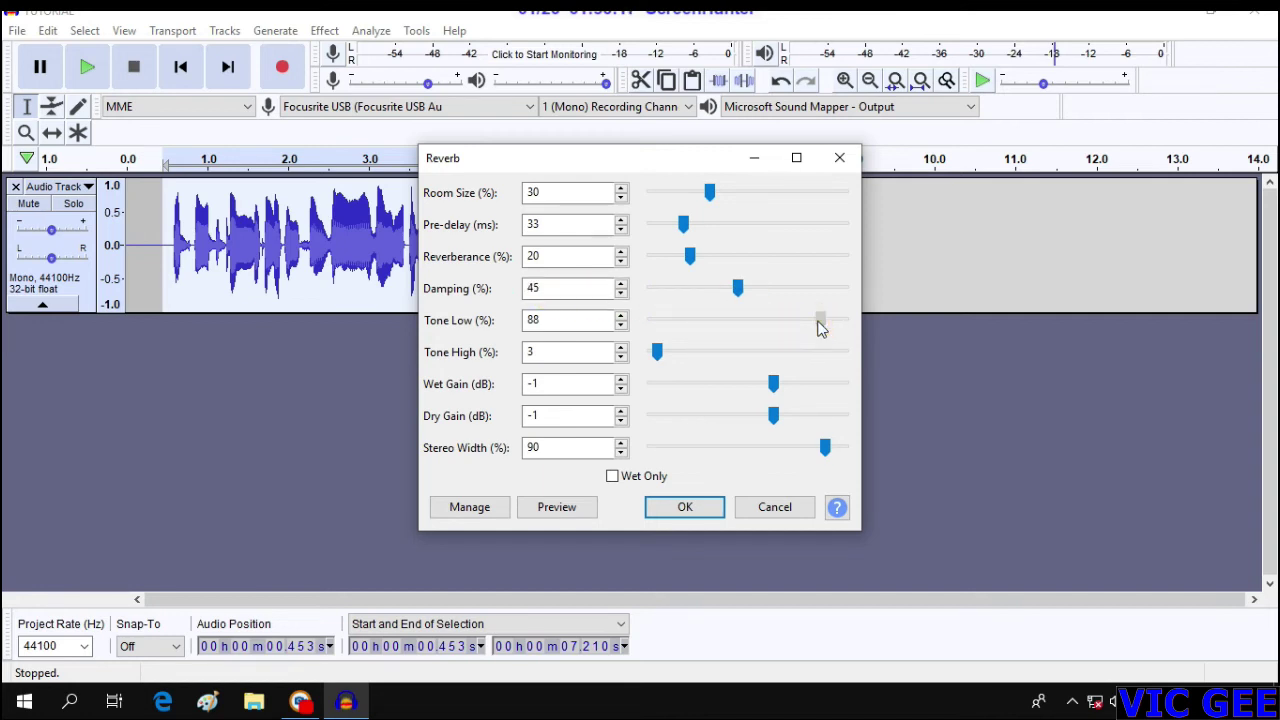
Step: Set the reverb's tone low and tone high to 100% and stereo width to about 60%, and apply it to the vocal
left_click_drag(797, 328, 849, 331)
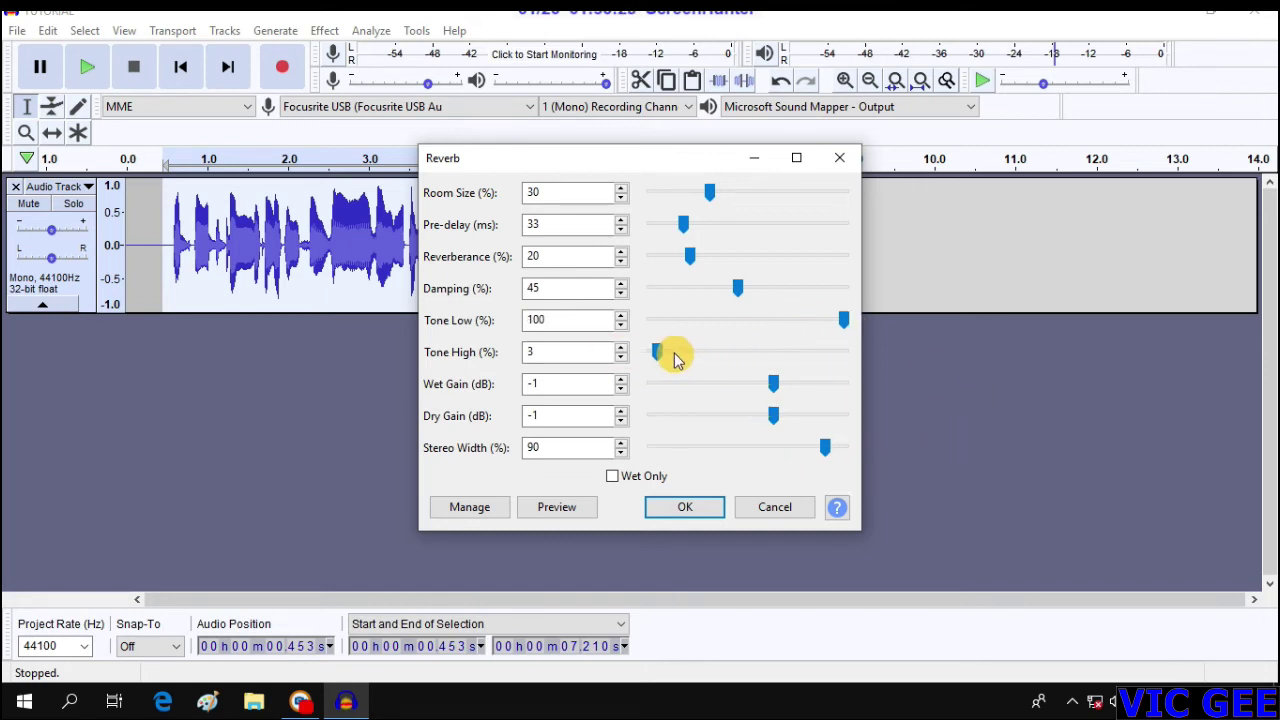
left_click_drag(654, 351, 846, 374)
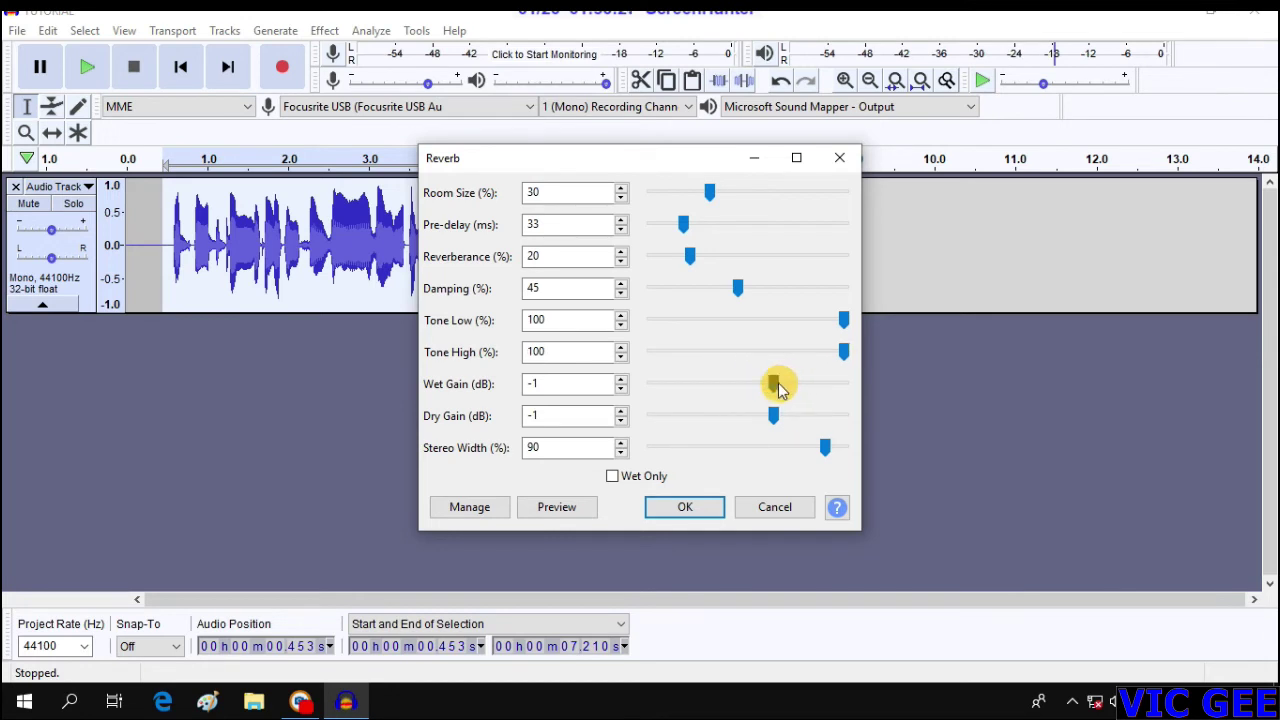
left_click_drag(825, 448, 781, 455)
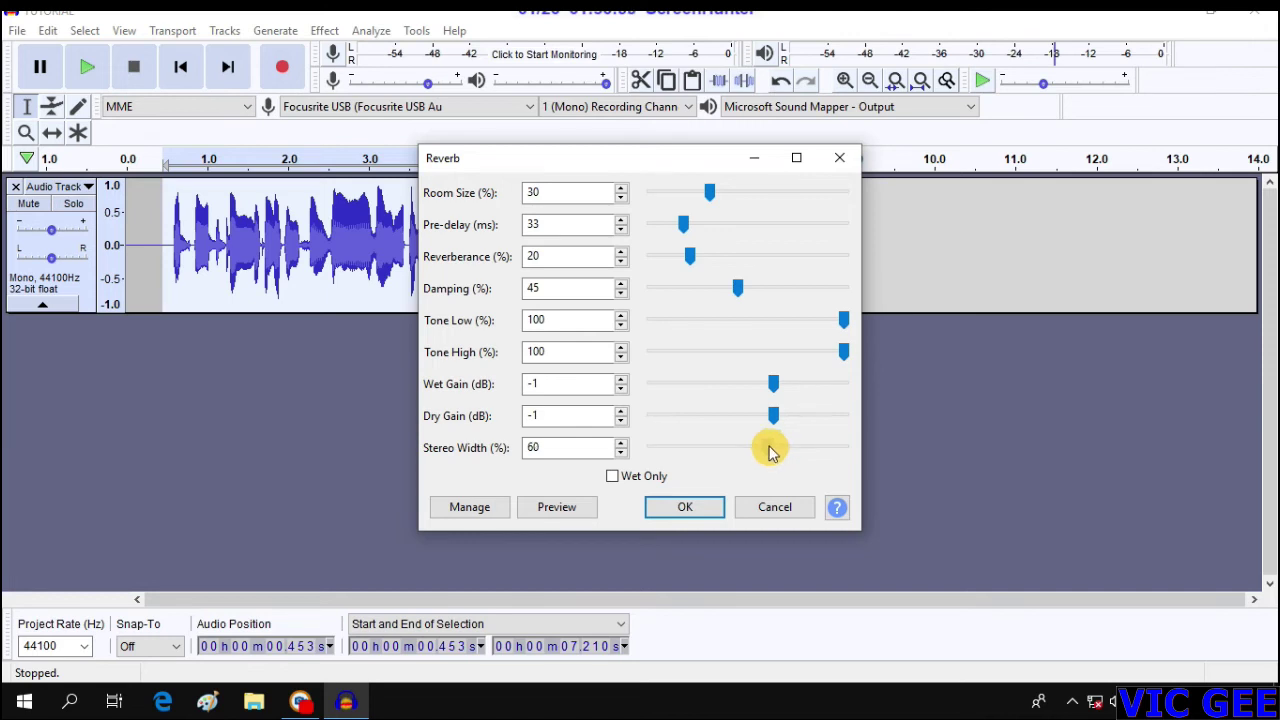
left_click(703, 507)
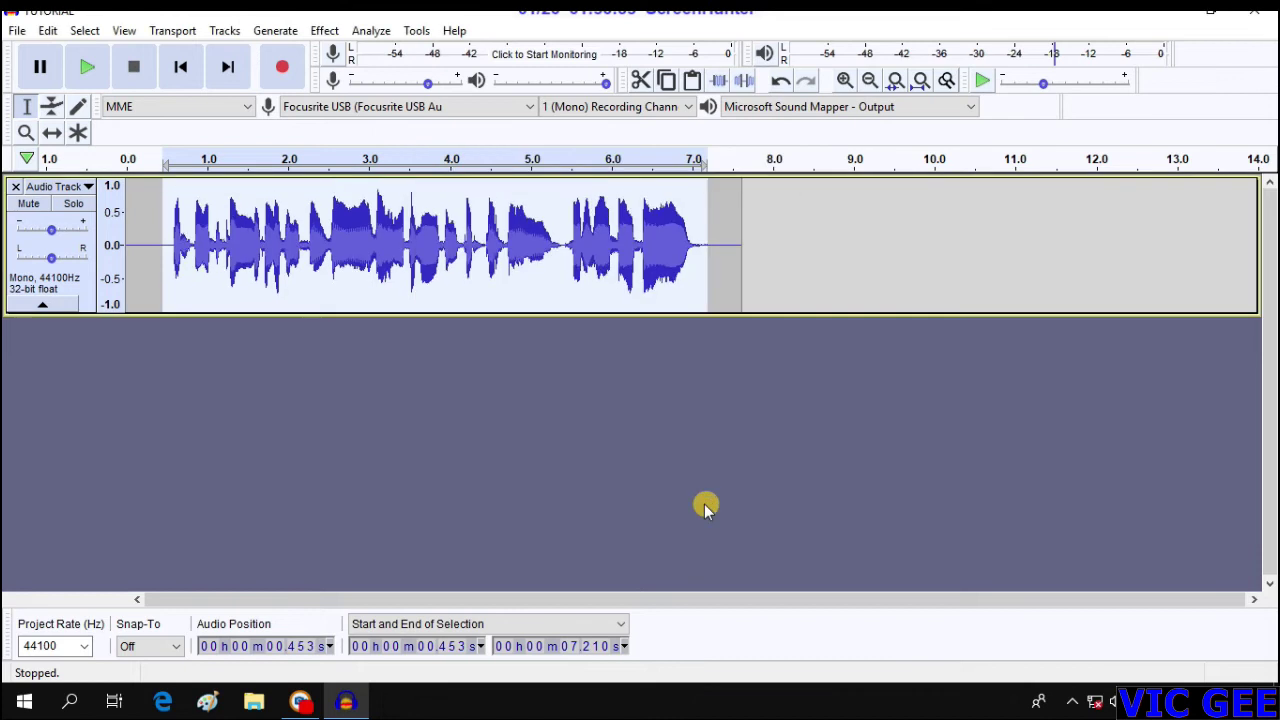
Step: Apply Echo to the selected vocal with a delay time of 0.2 seconds and a decay factor of 0.2
left_click(325, 33)
mouse_move(371, 14)
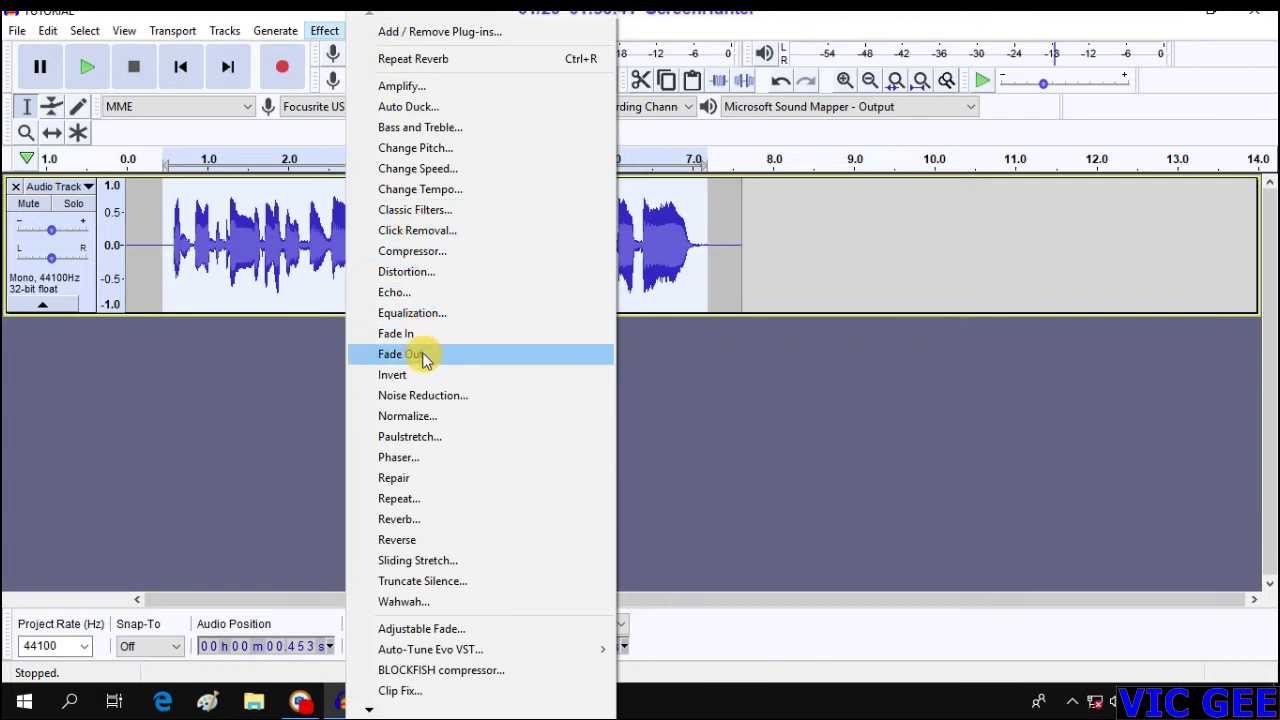
left_click(405, 289)
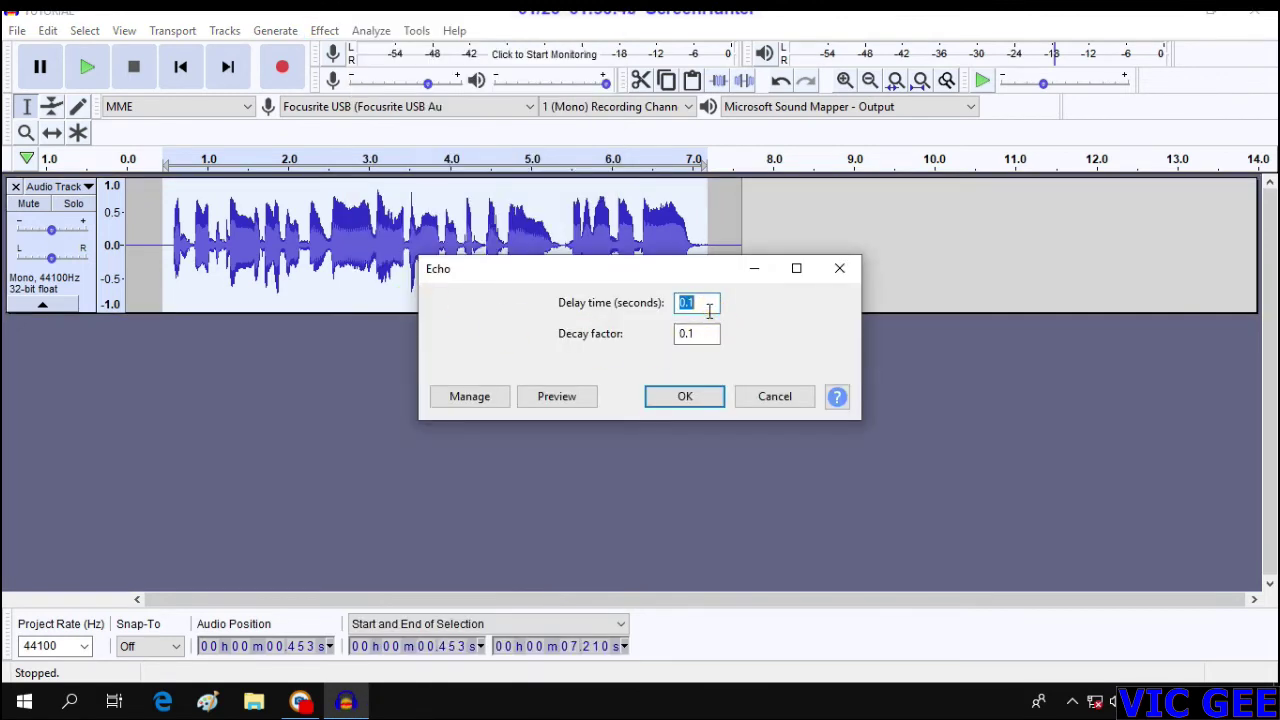
type("0.2")
key("Tab")
double_click(687, 304)
left_click(693, 334)
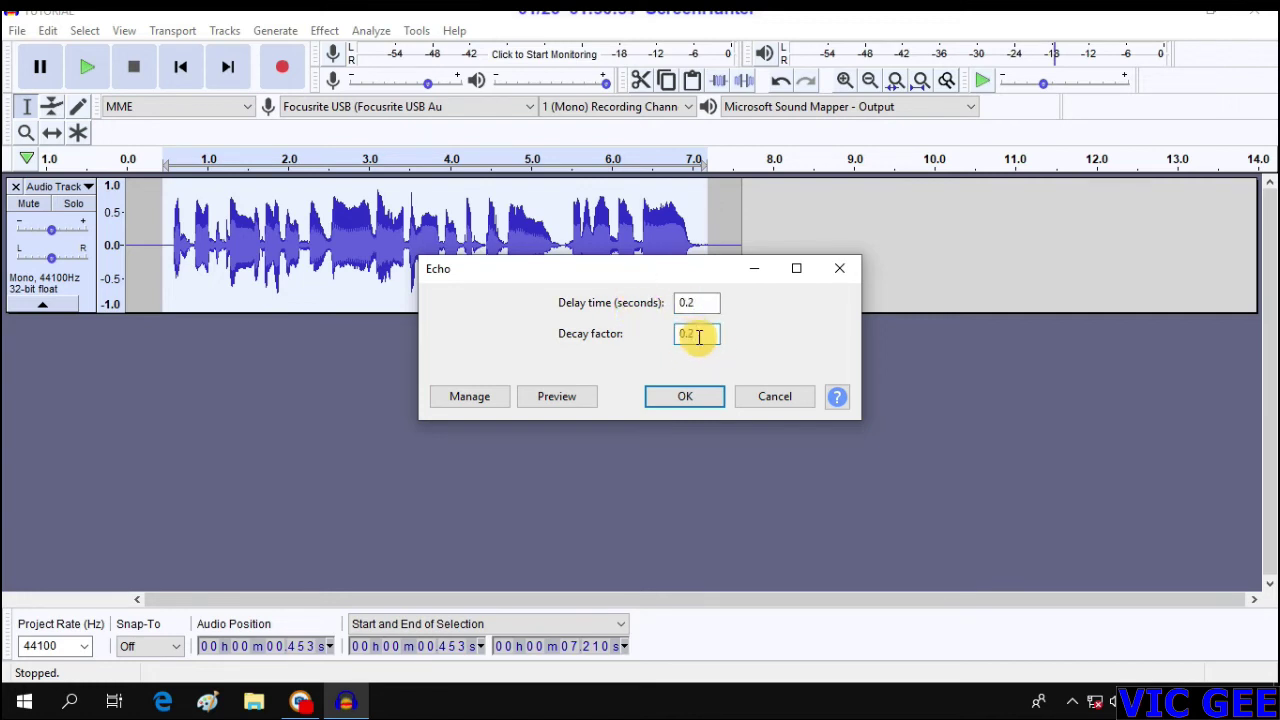
left_click(690, 396)
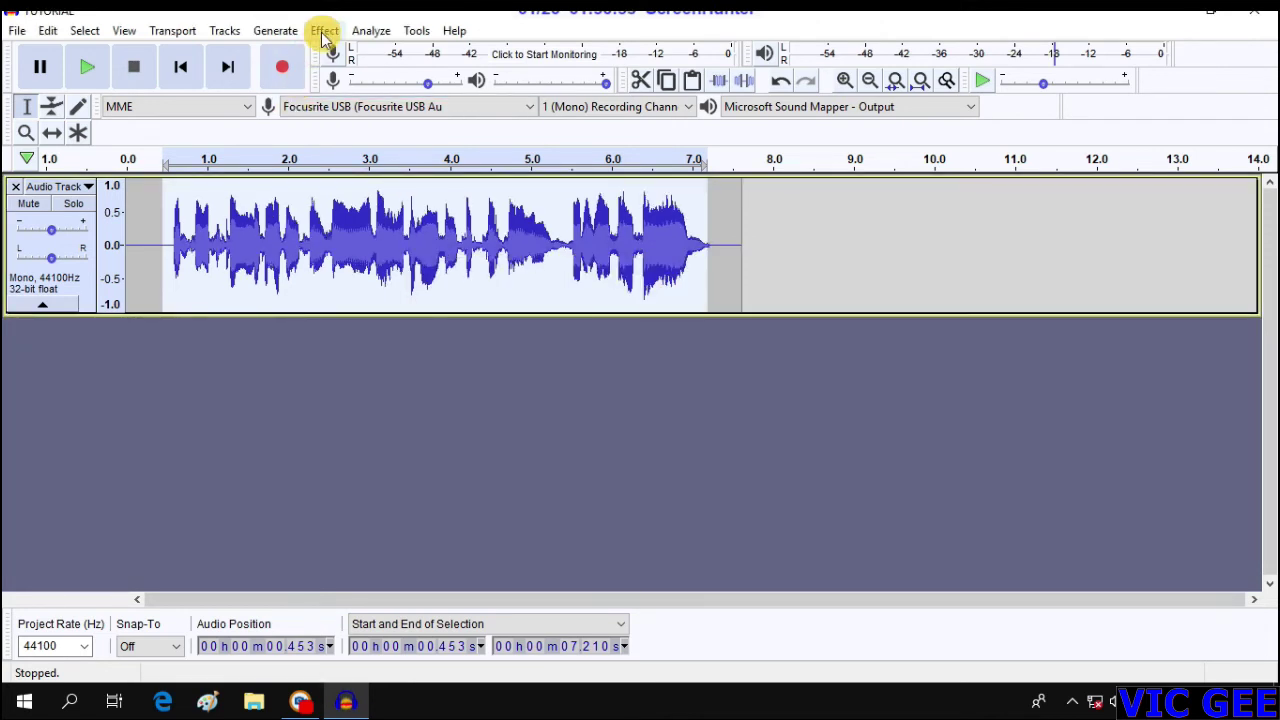
left_click(855, 87)
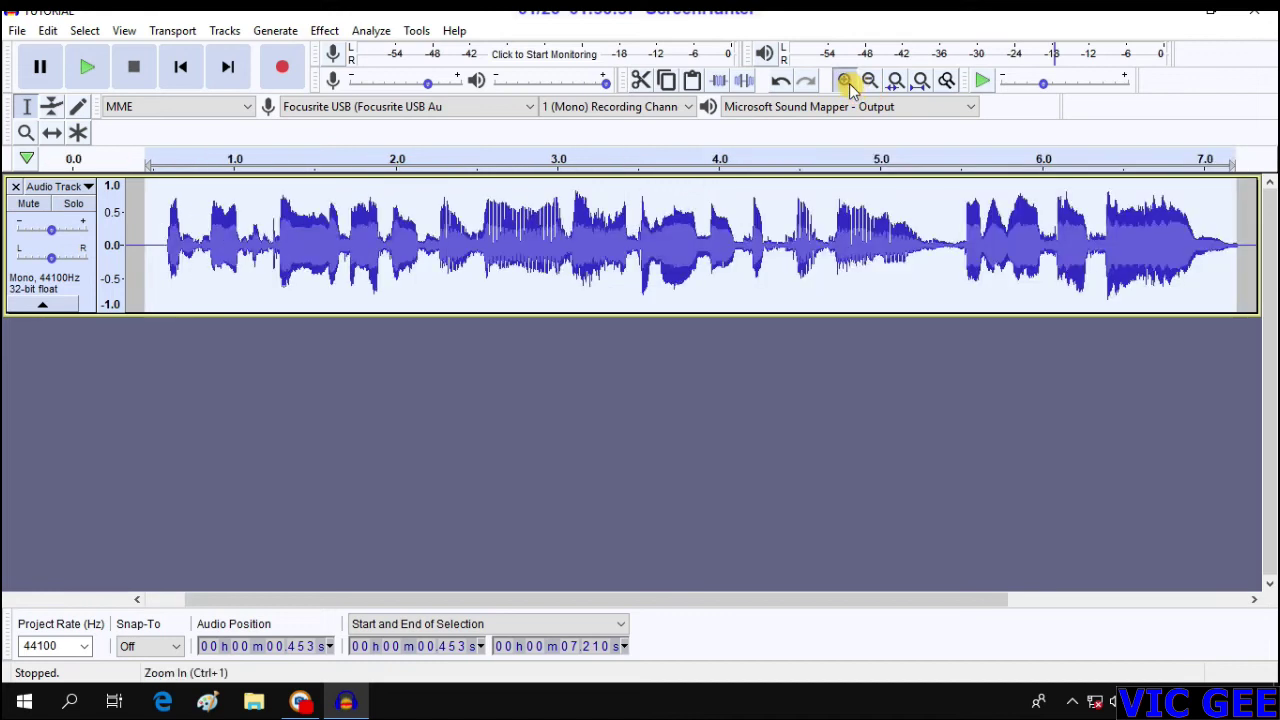
left_click(855, 87)
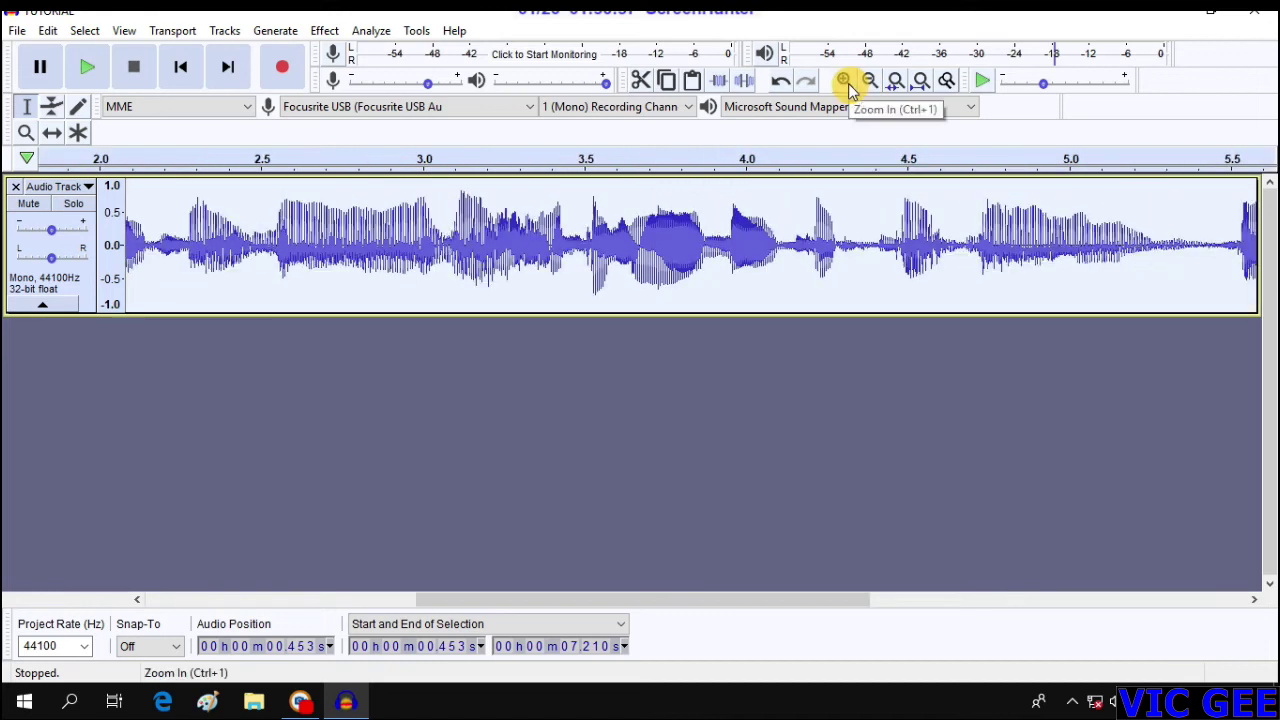
left_click(322, 31)
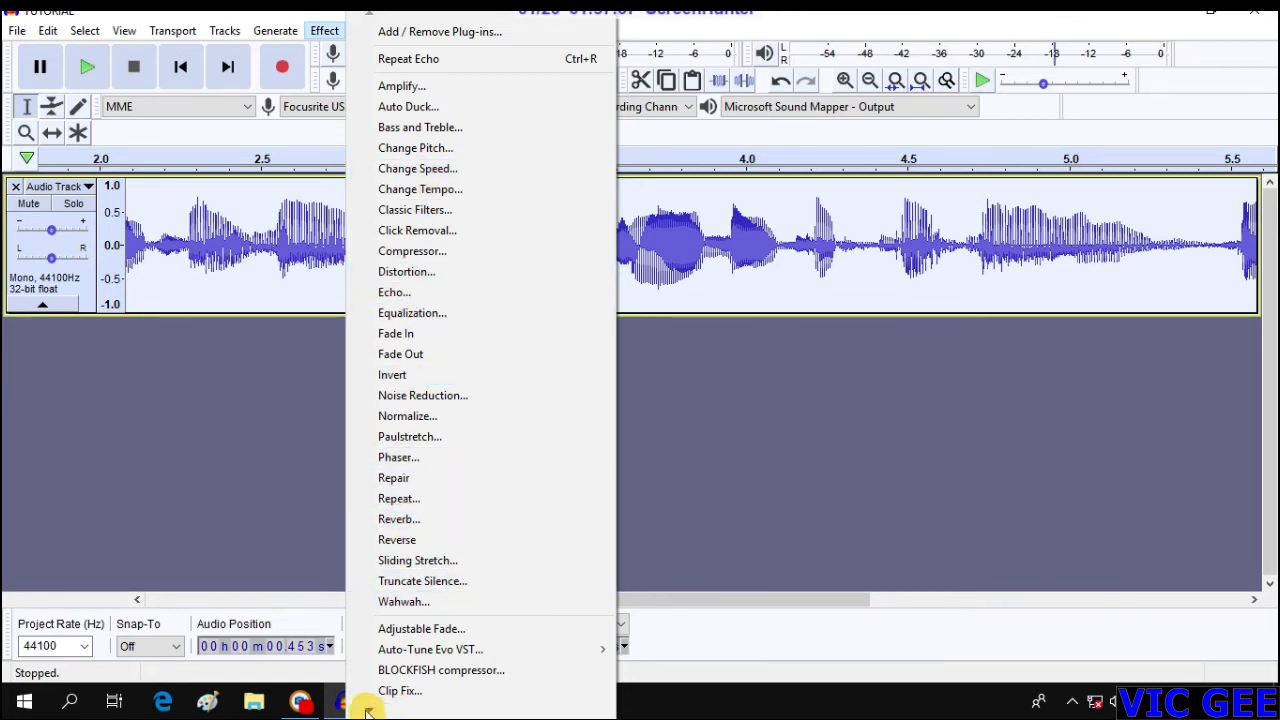
mouse_move(369, 710)
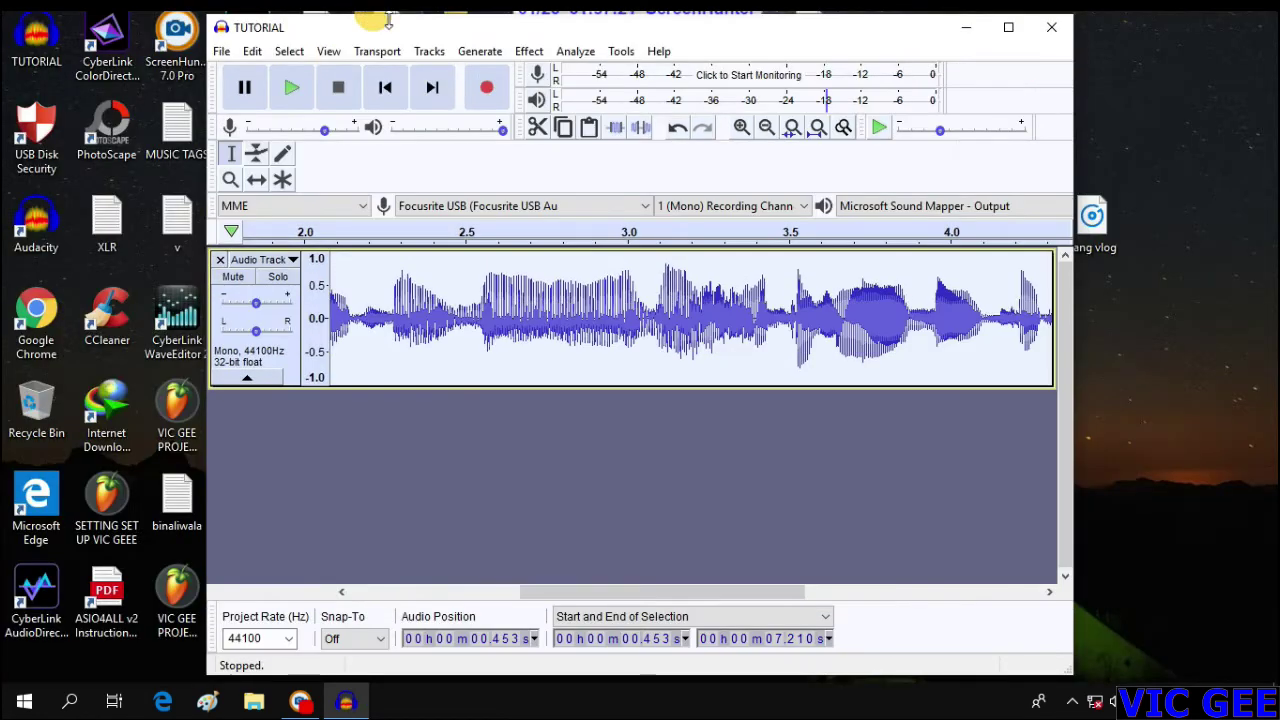
left_click(1008, 25)
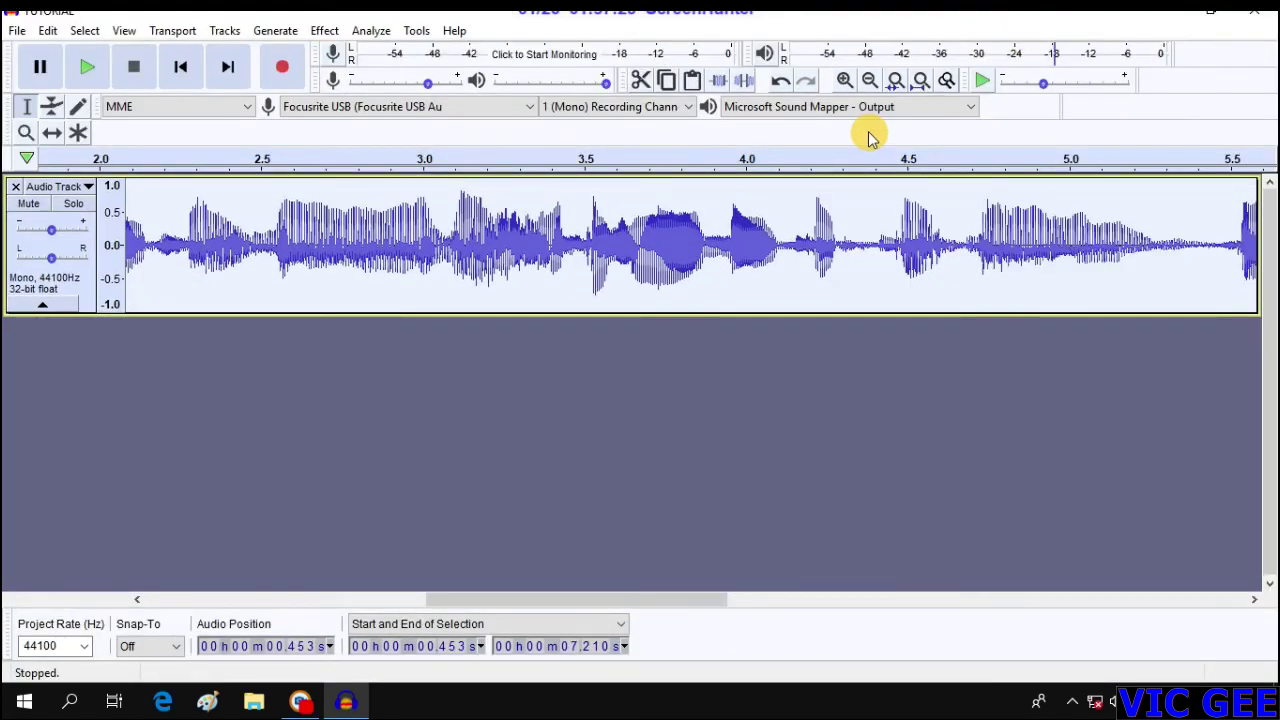
Step: Apply Phaser to the selected vocal with an LFO frequency of 1.0 Hz and feedback of -20%
left_click(328, 30)
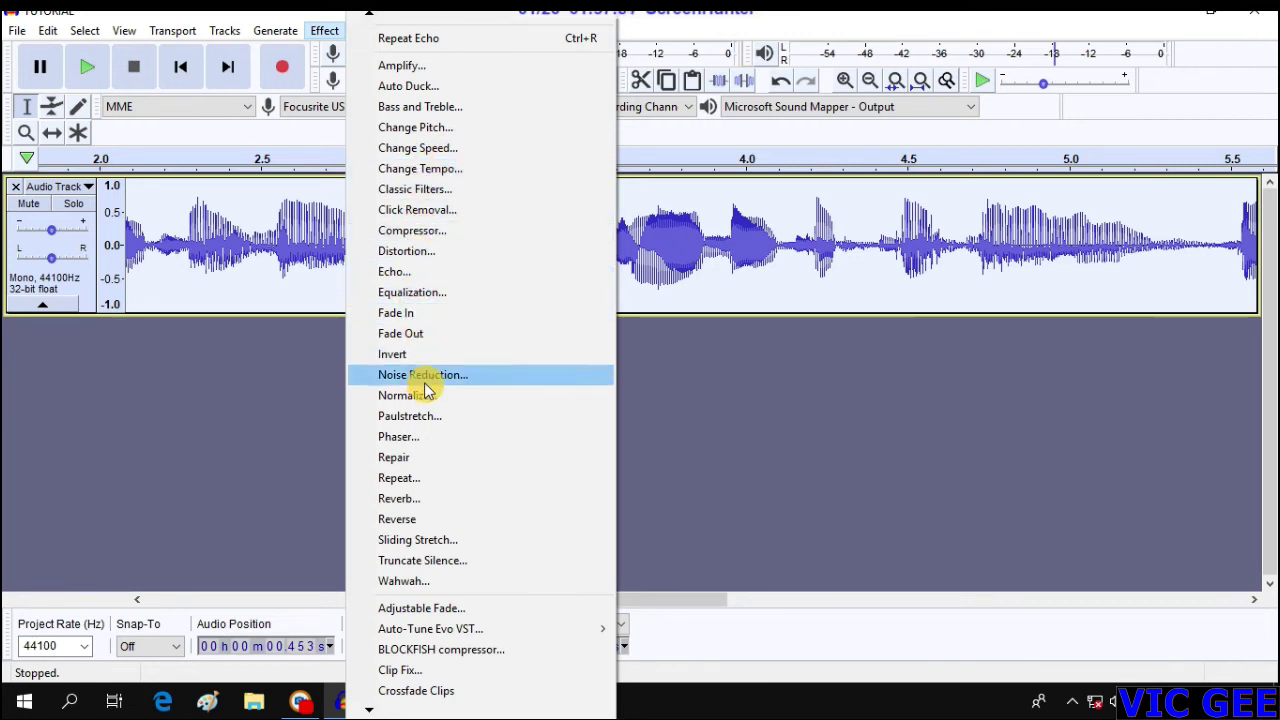
left_click(405, 440)
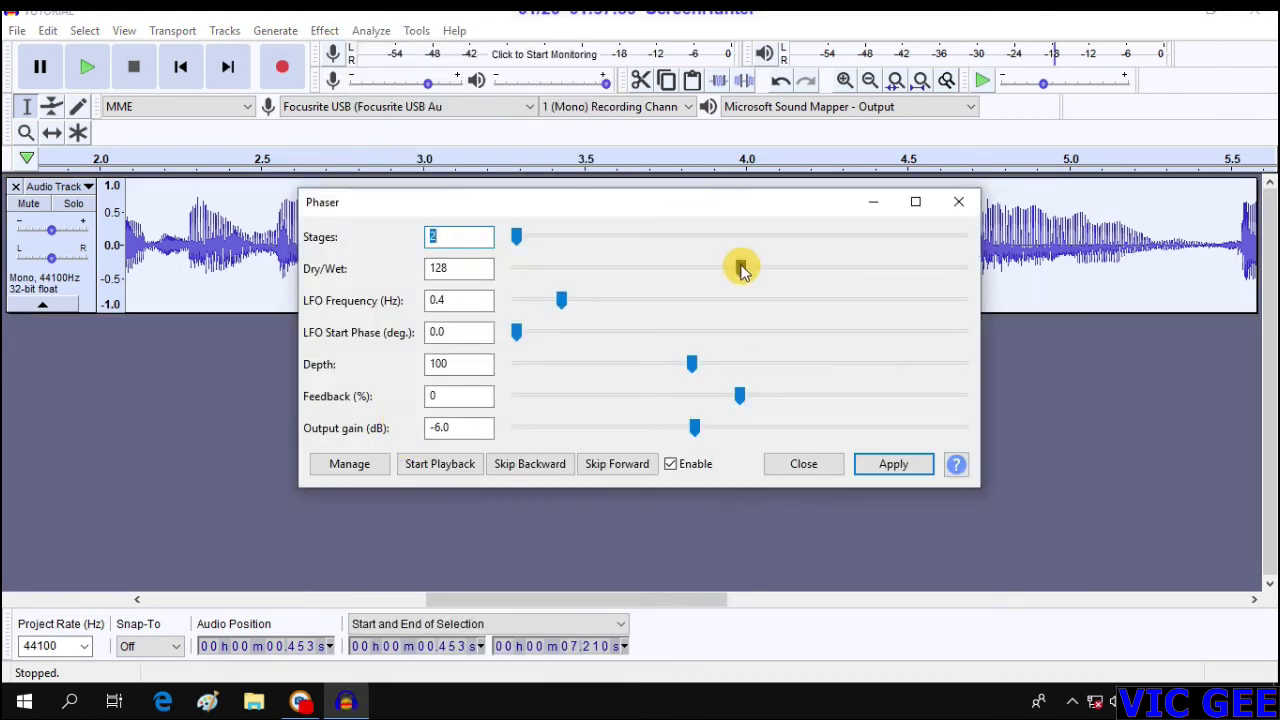
left_click(355, 463)
mouse_move(447, 566)
left_click(515, 560)
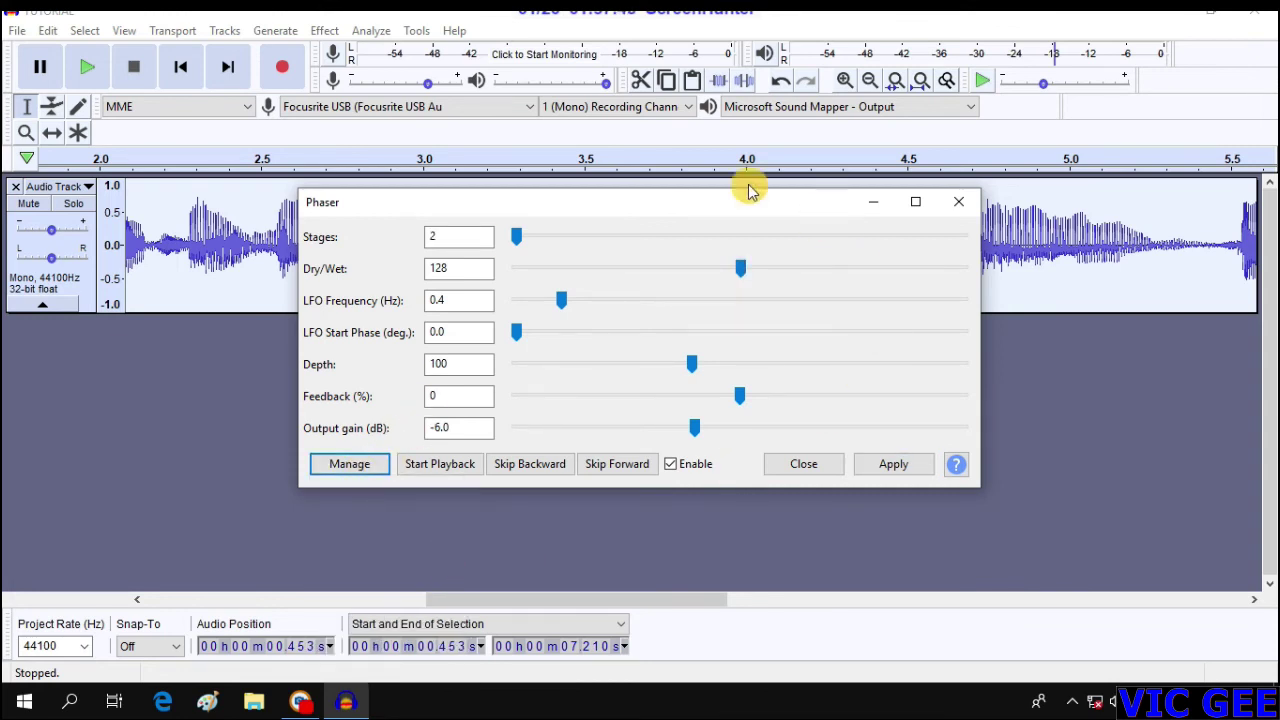
left_click(563, 307)
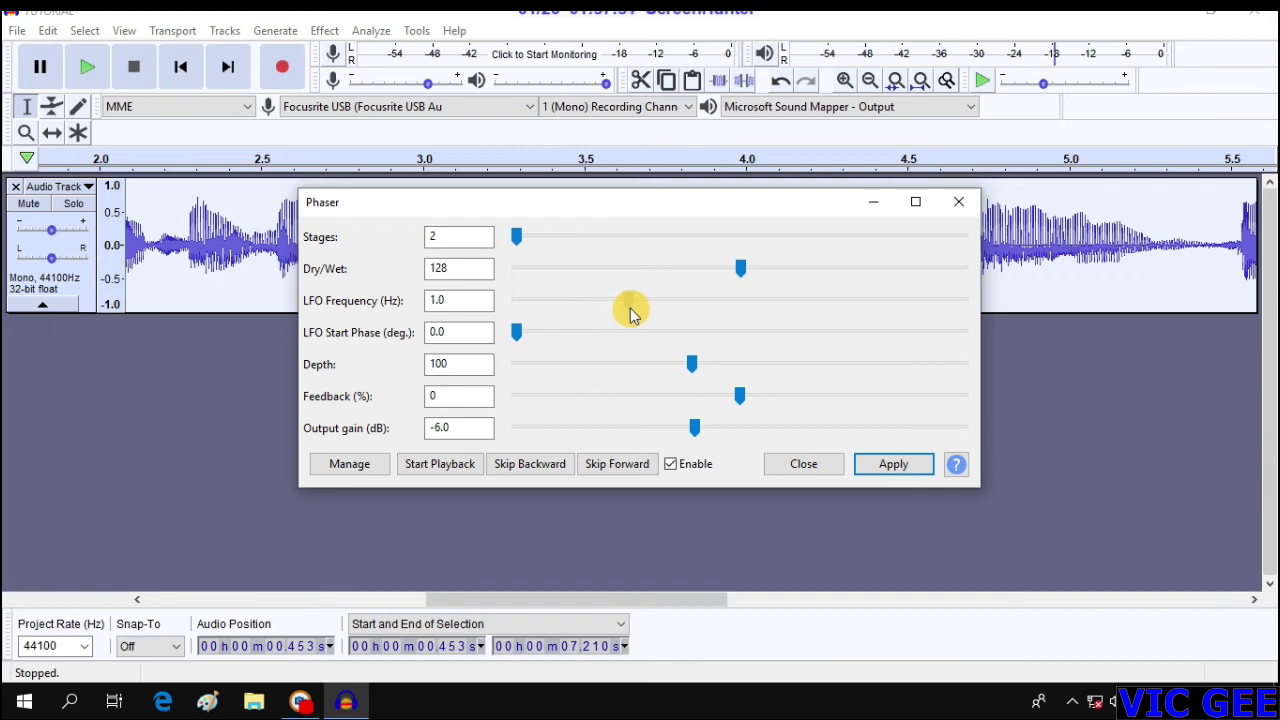
left_click(697, 428)
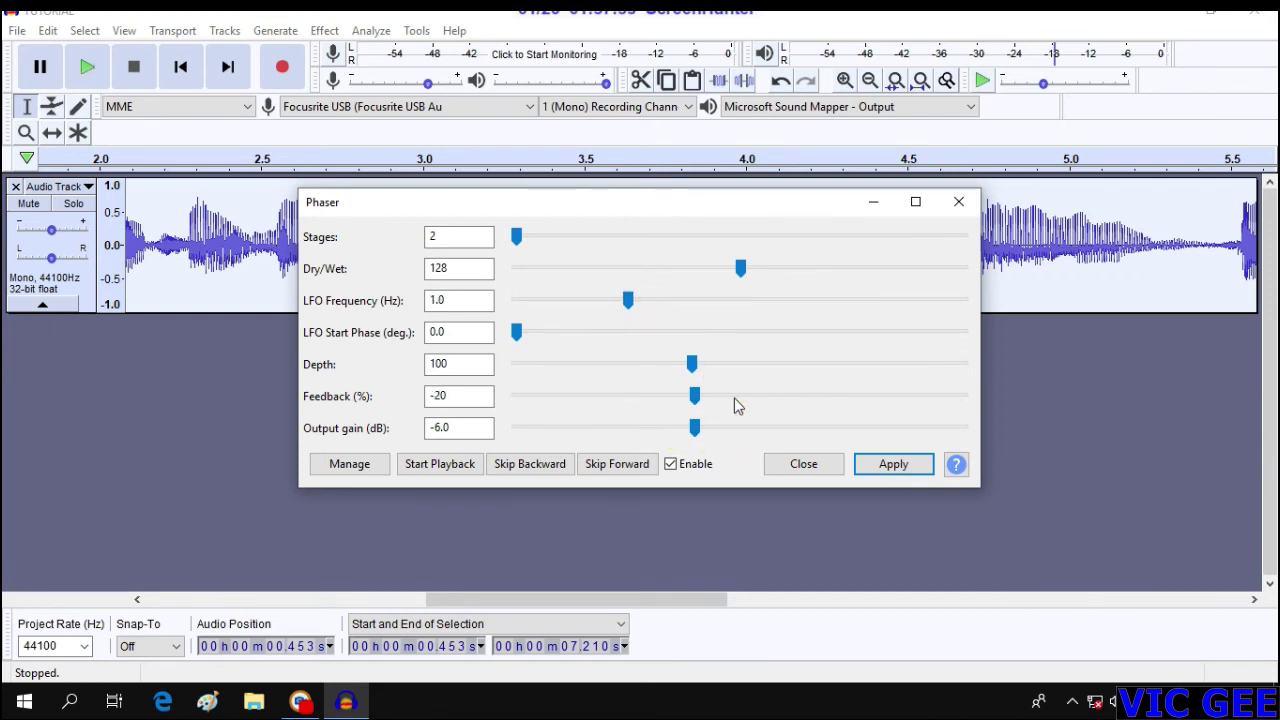
left_click(894, 466)
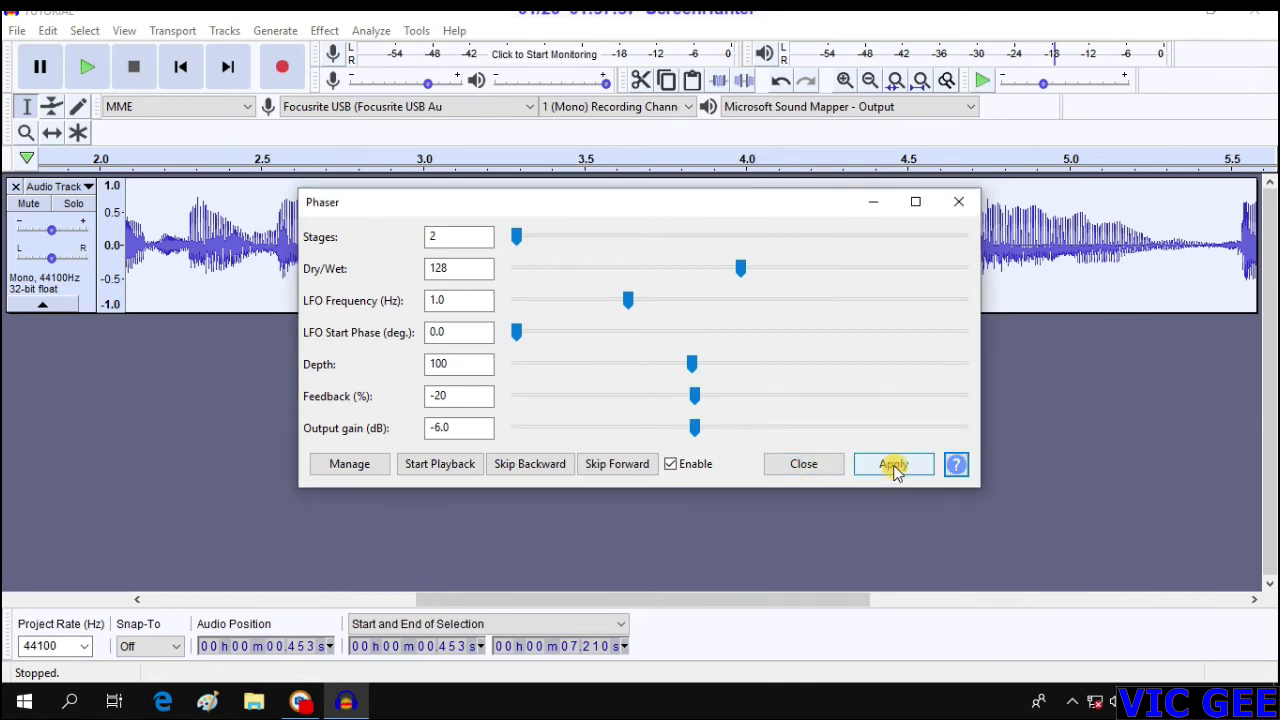
left_click(806, 464)
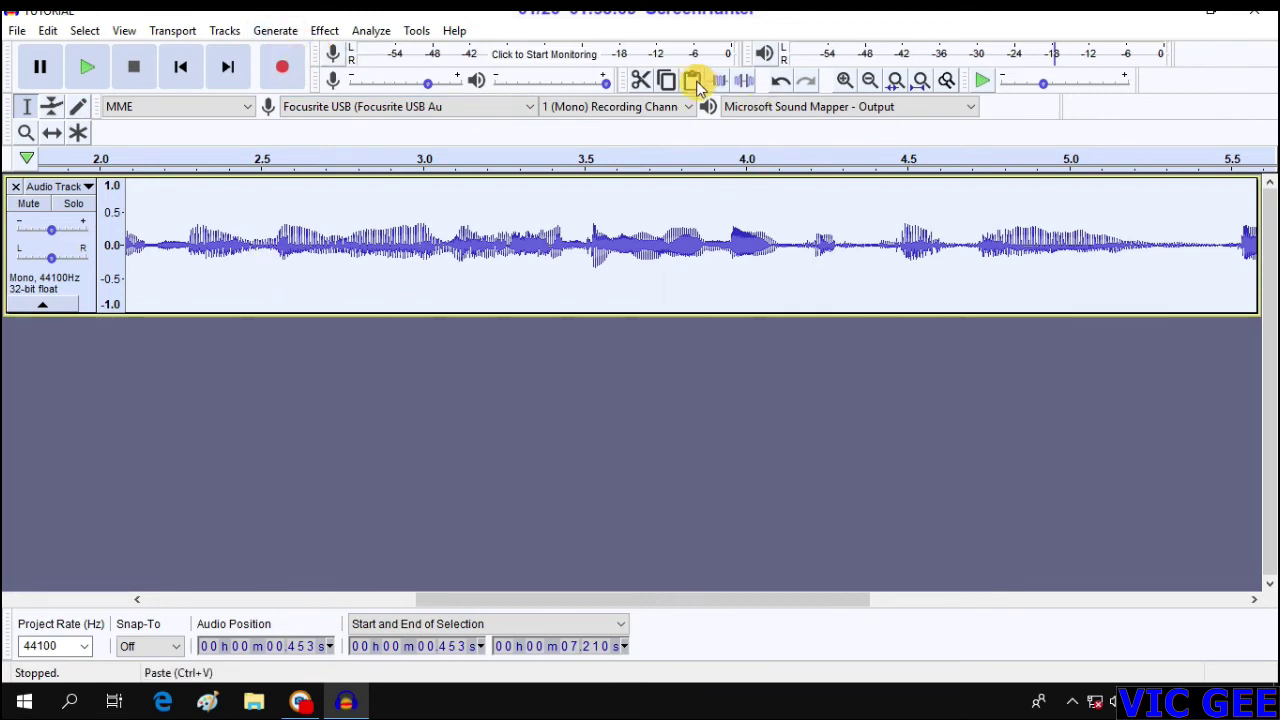
Step: Select the whole vocal track and duplicate it
left_click(872, 82)
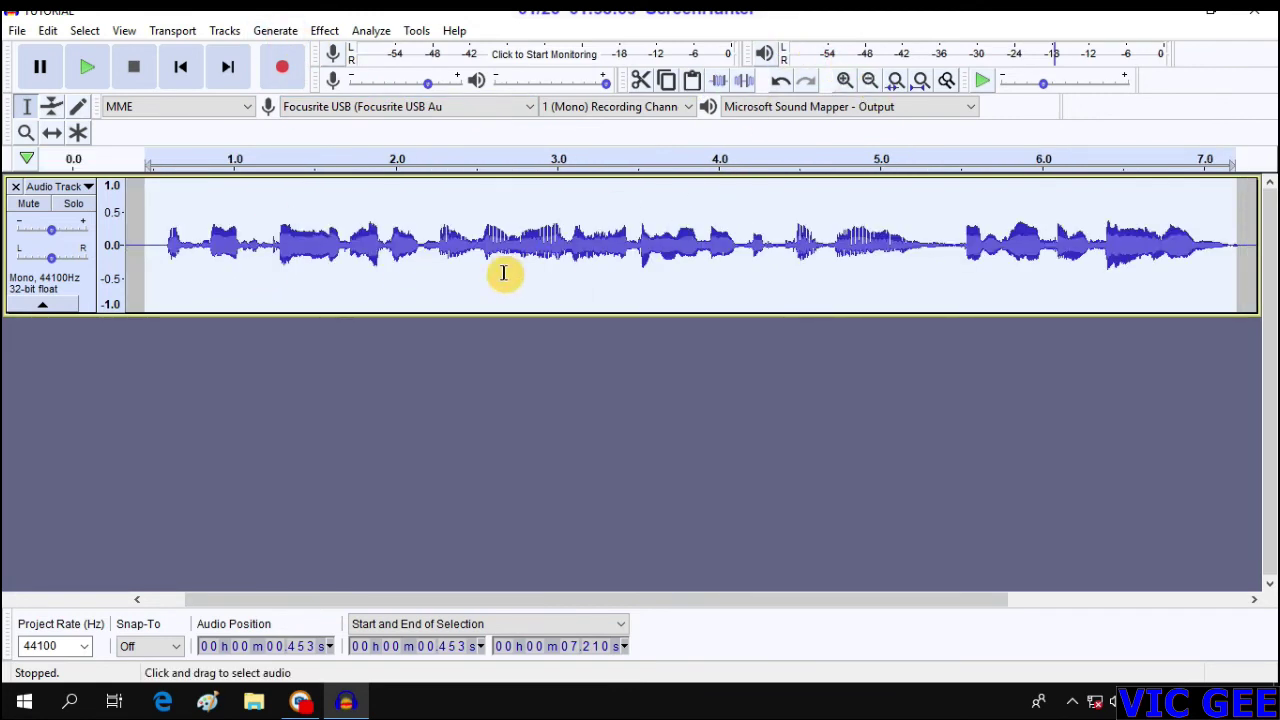
key("ctrl+a")
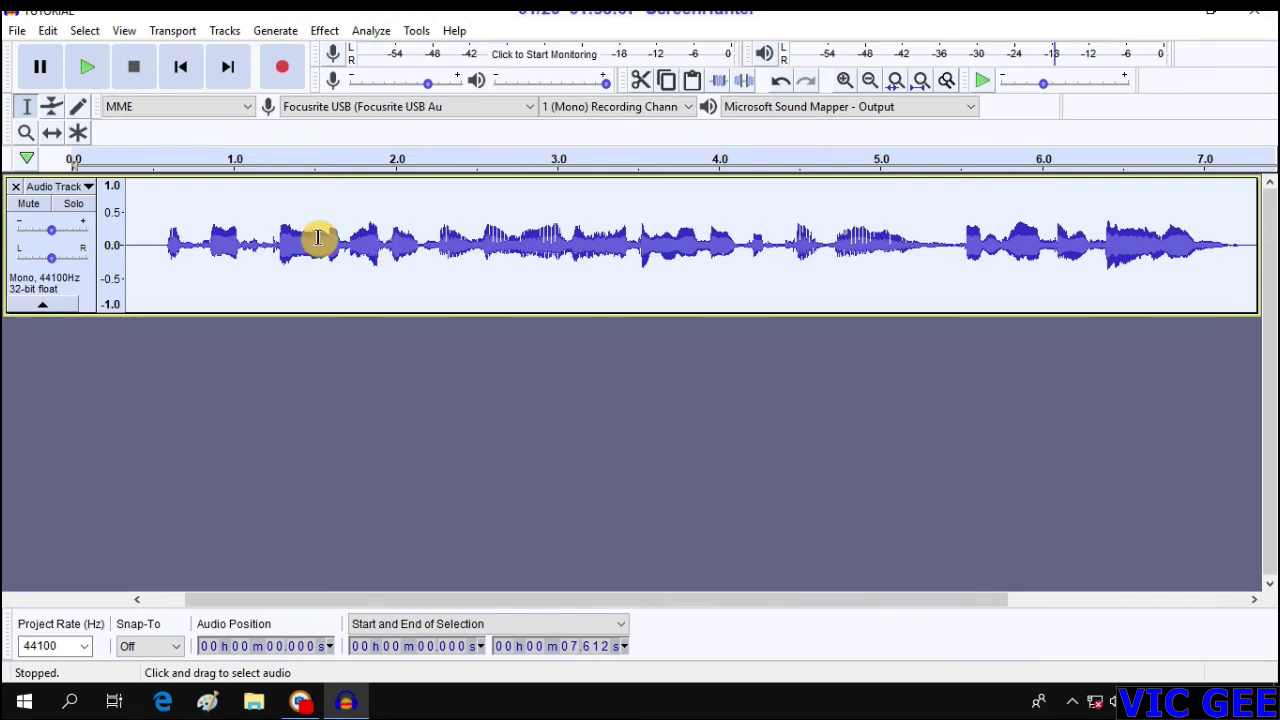
left_click(17, 30)
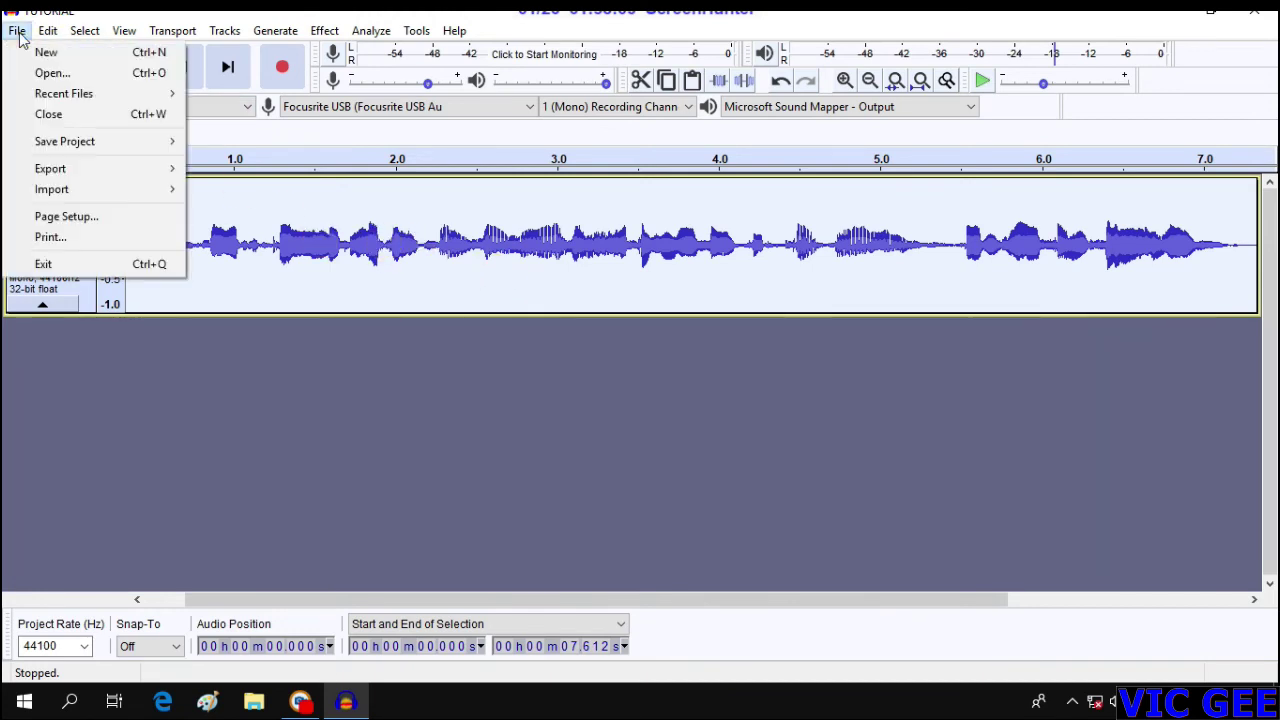
mouse_move(57, 33)
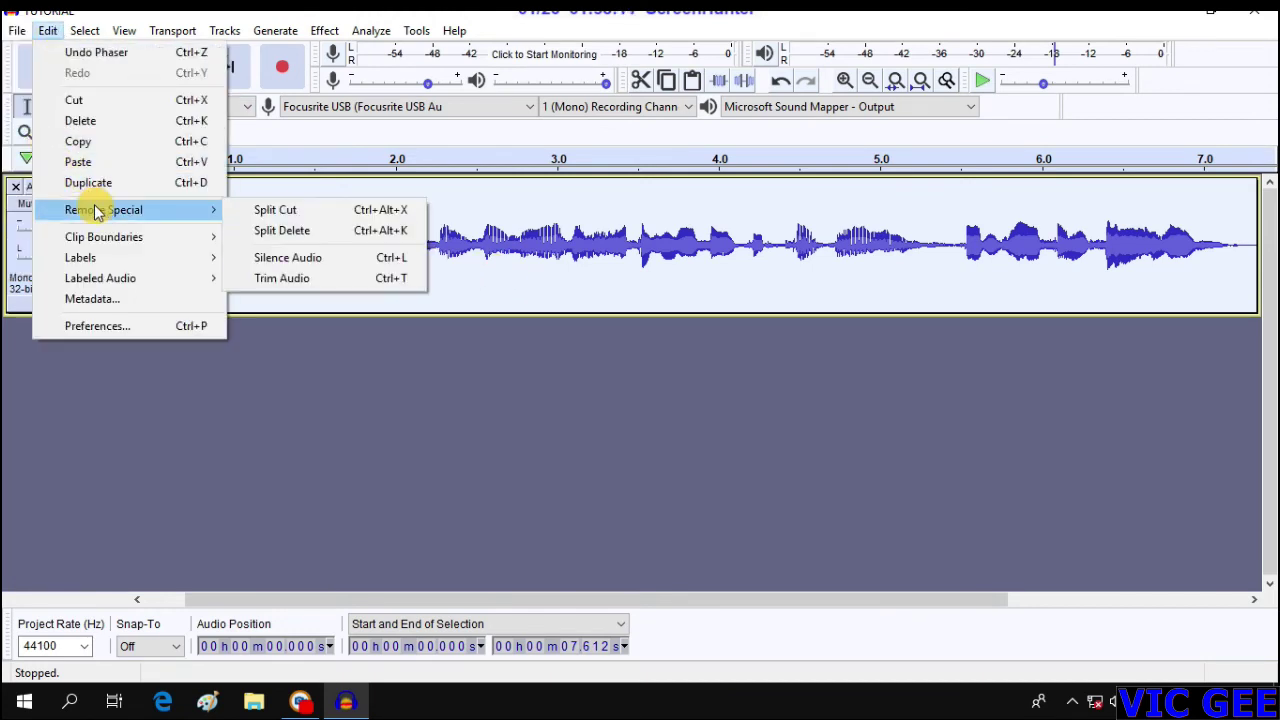
left_click(366, 240)
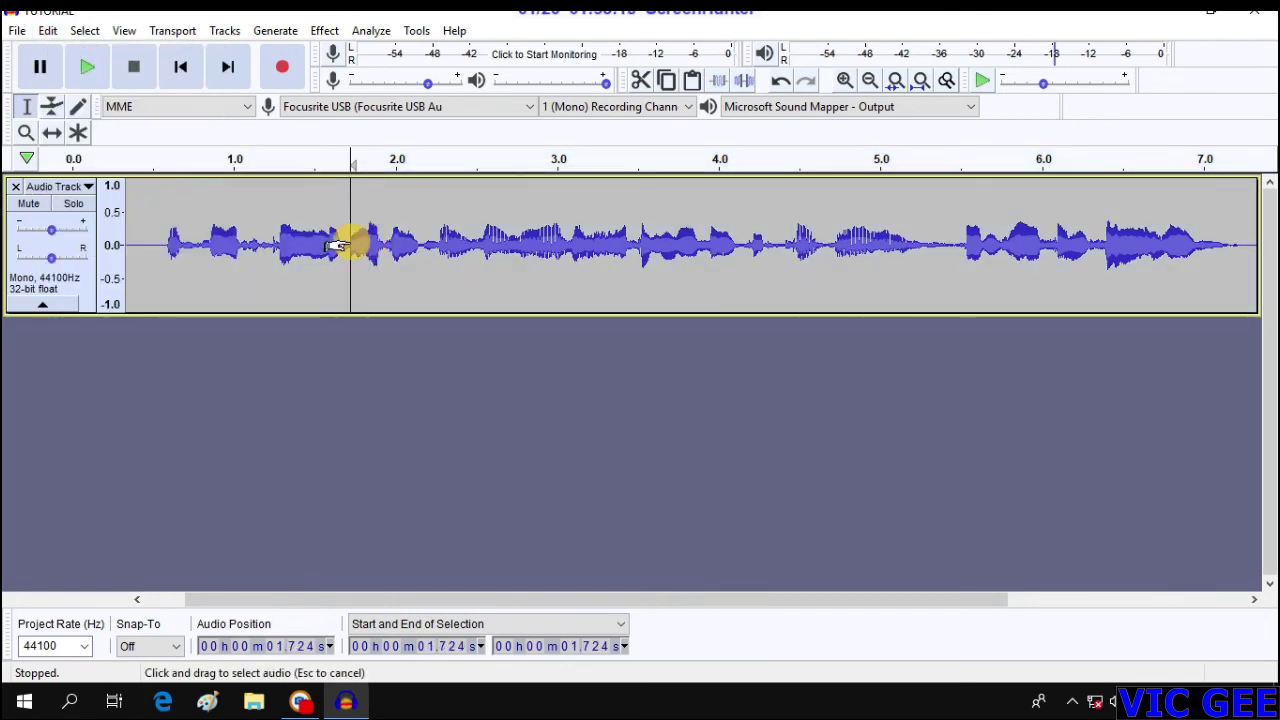
double_click(349, 237)
left_click(48, 31)
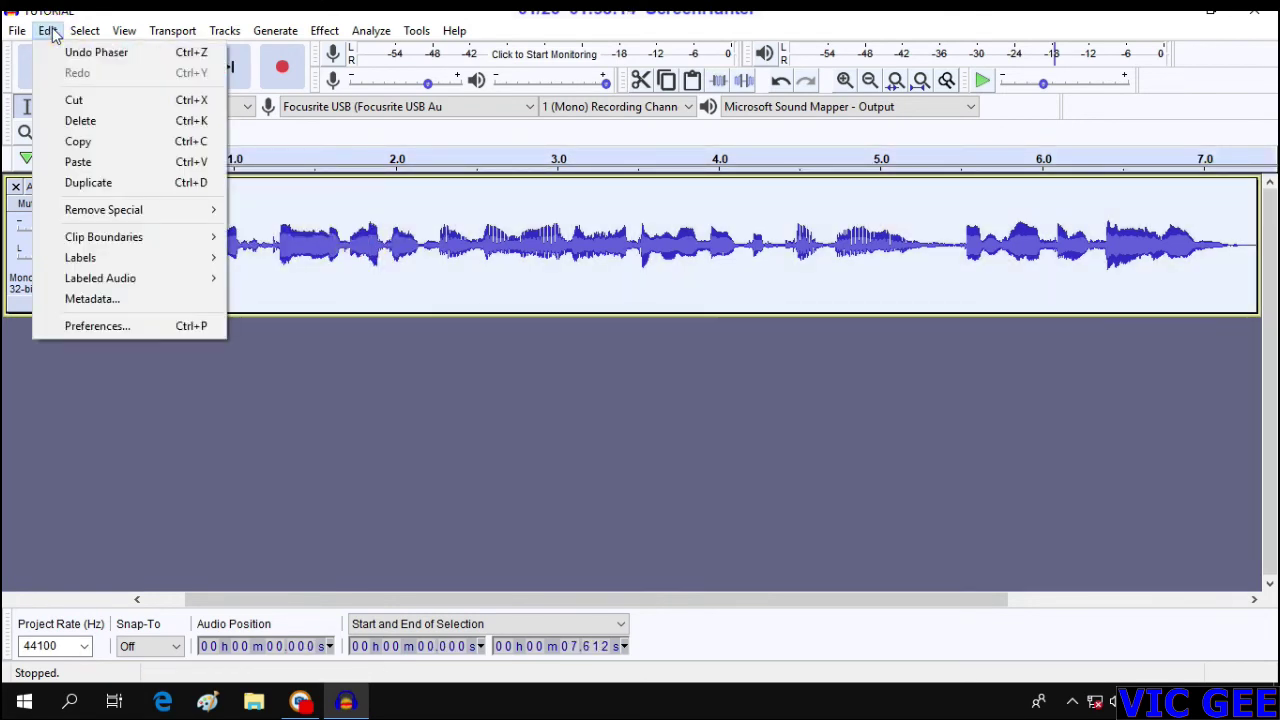
left_click(129, 184)
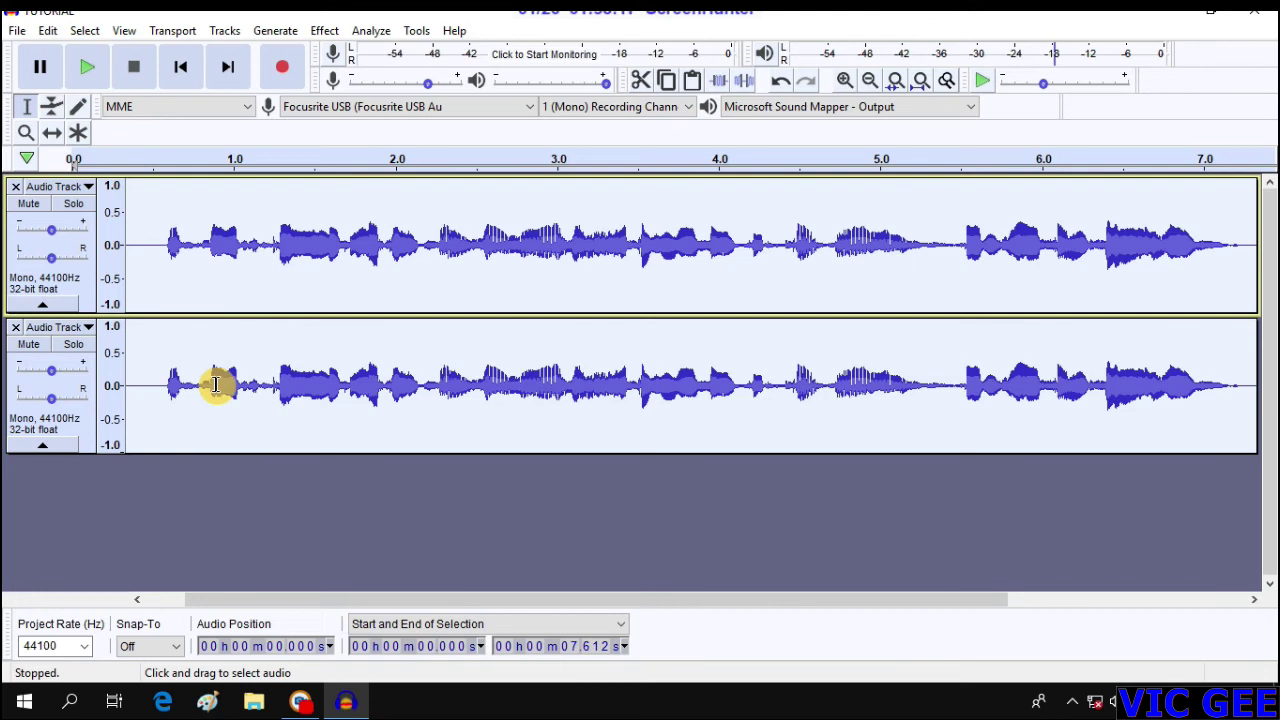
Step: Pan the original vocal fully right and the duplicate fully left, and lower the original's gain to -1.0 dB
left_click(217, 385)
left_click(52, 399)
left_click_drag(51, 257, 131, 277)
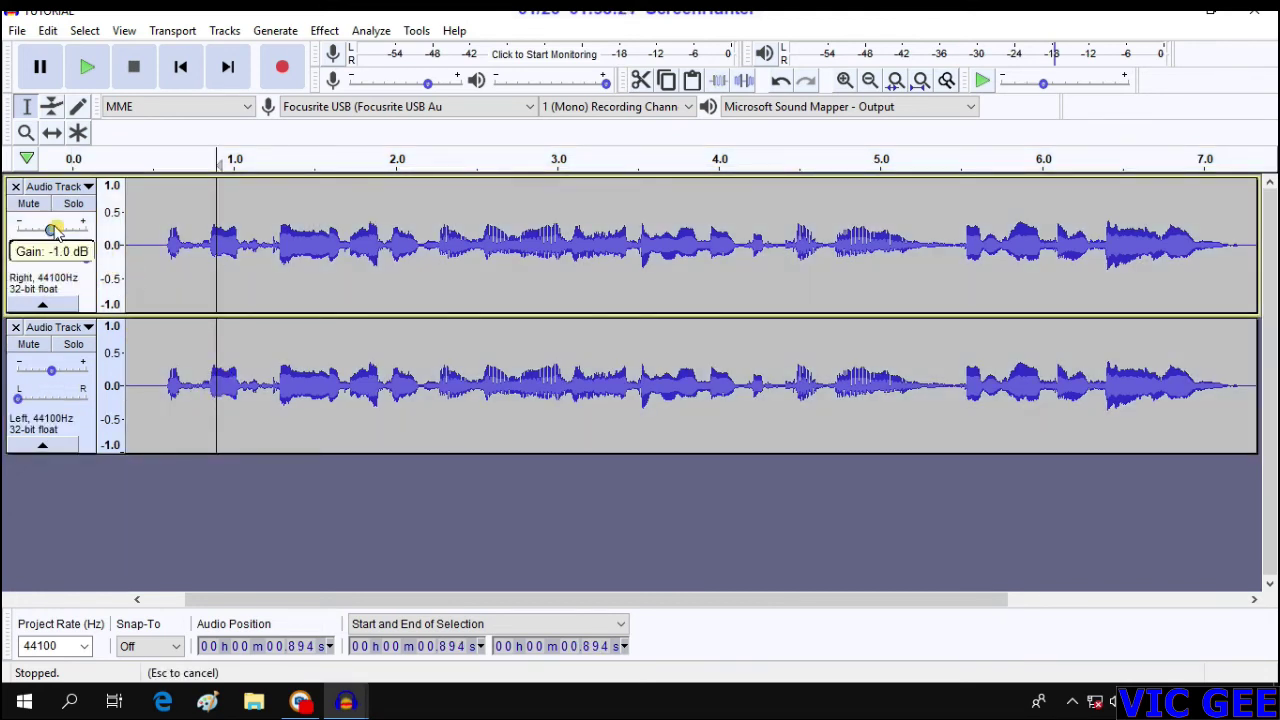
mouse_move(52, 372)
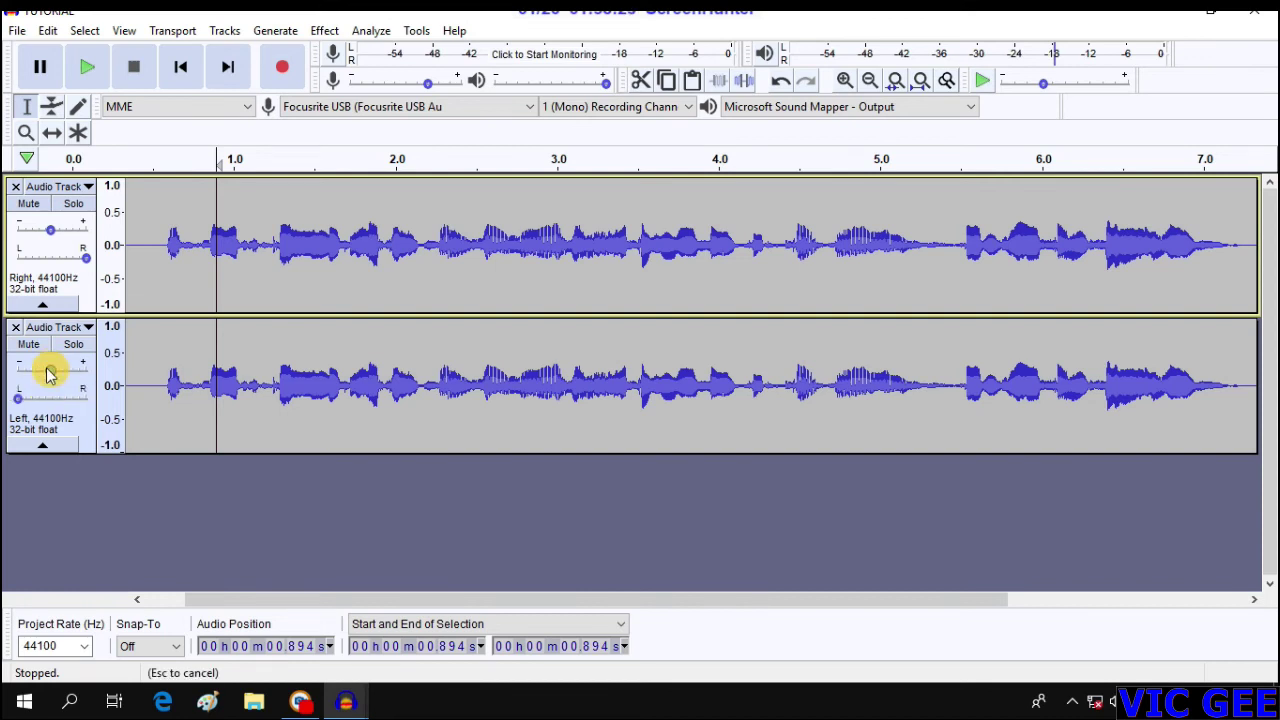
Step: Select across both panned vocal tracks and mix and render them into one stereo track
left_click(164, 396)
left_click(297, 380)
left_click_drag(336, 235, 316, 388)
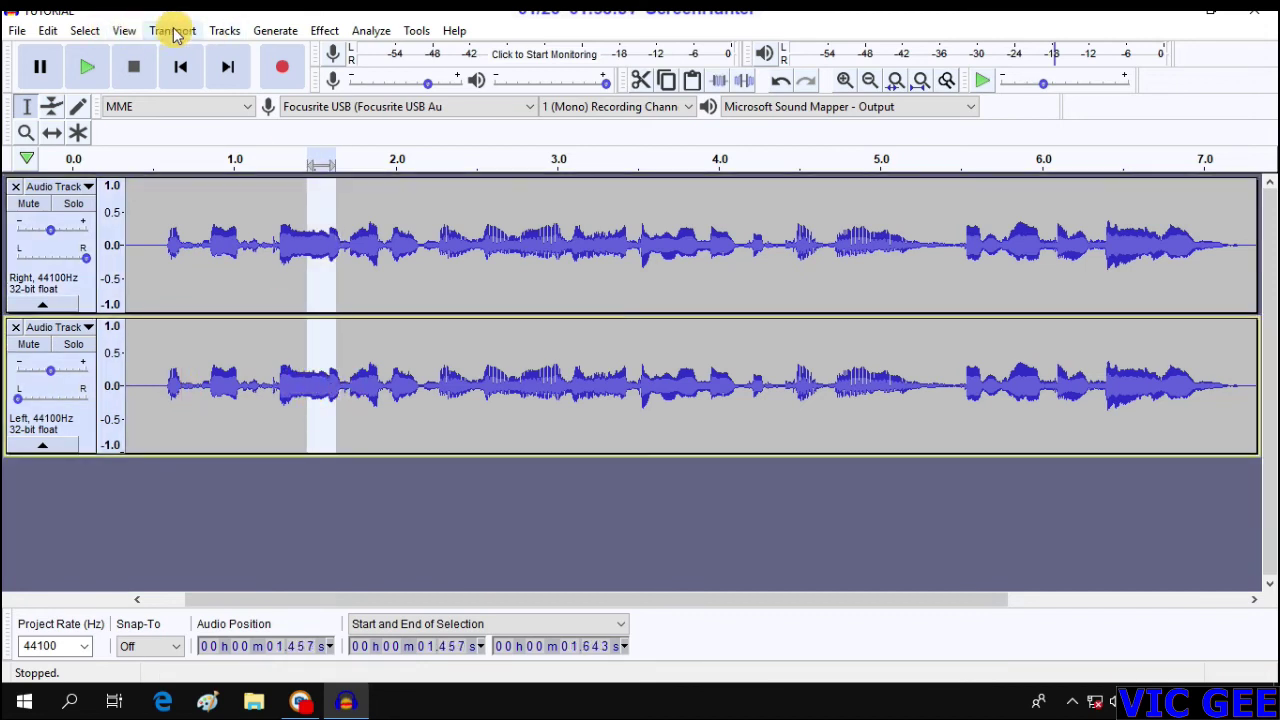
left_click(228, 33)
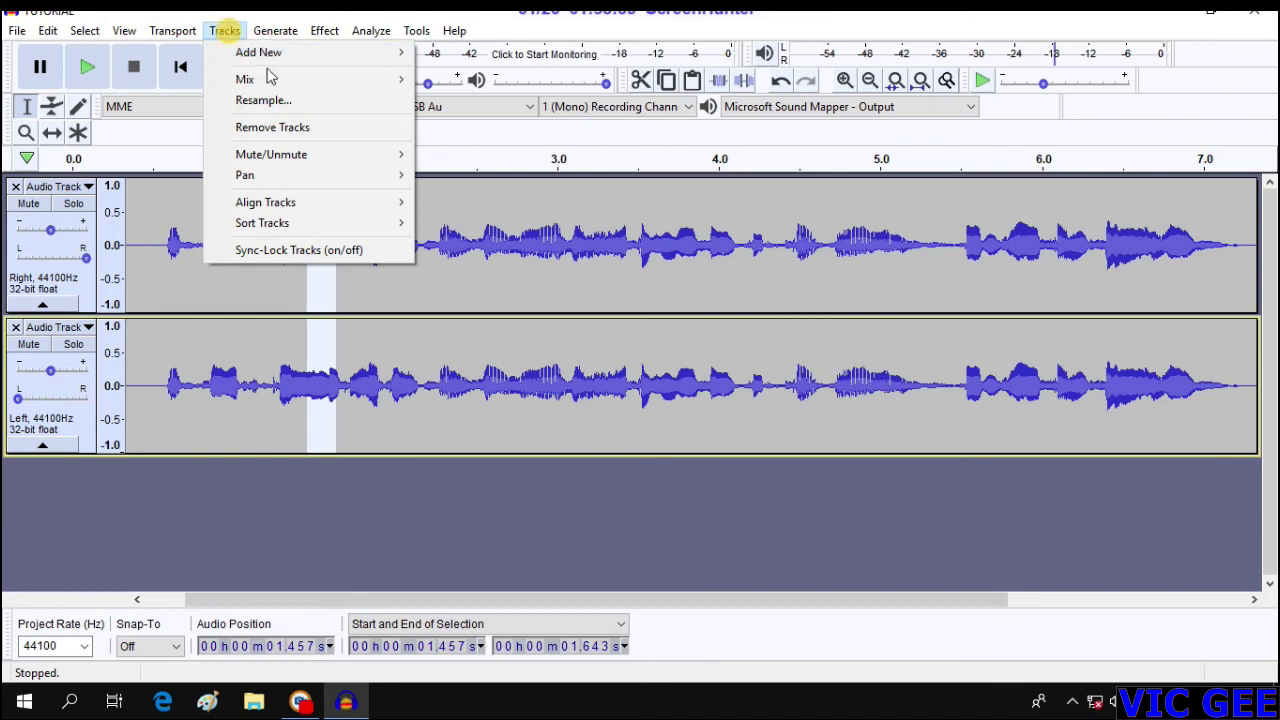
mouse_move(277, 78)
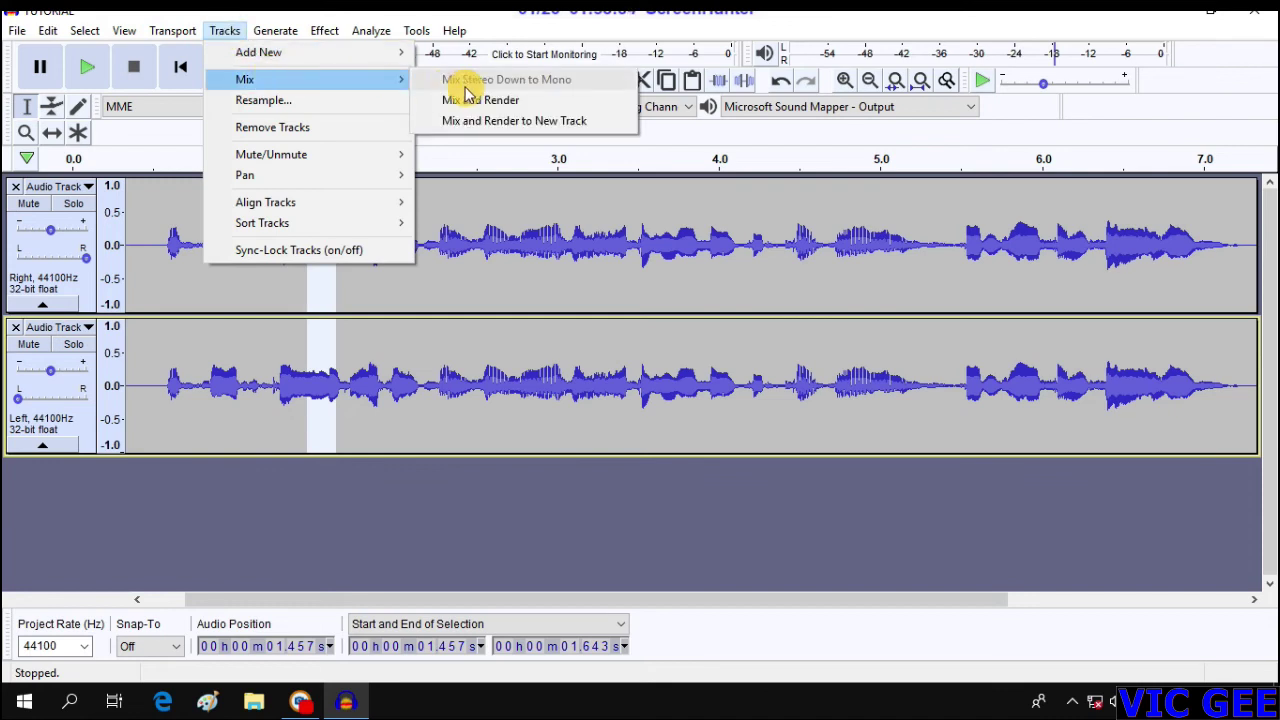
left_click(527, 104)
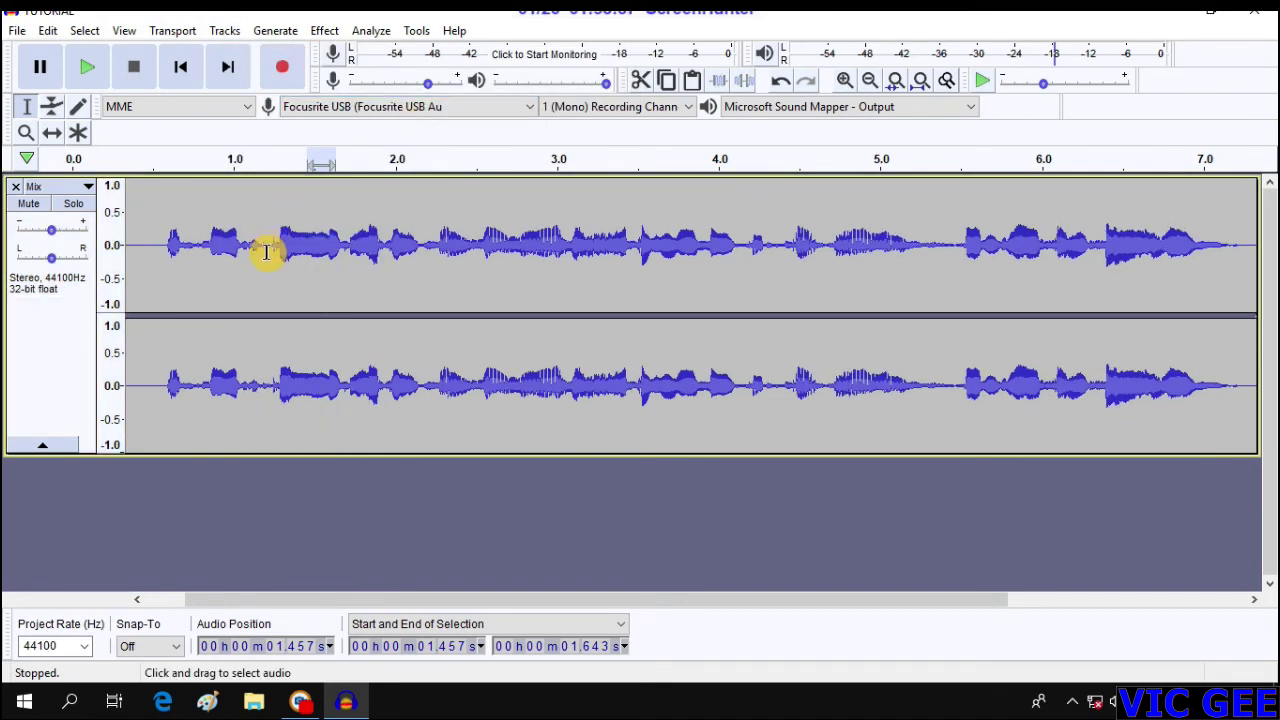
Step: Open Classic Filters for the entire stereo mix and set the filter type to Chebyshev Type I and the subtype to Highpass
key("ctrl+a")
left_click(296, 245)
left_click(174, 245)
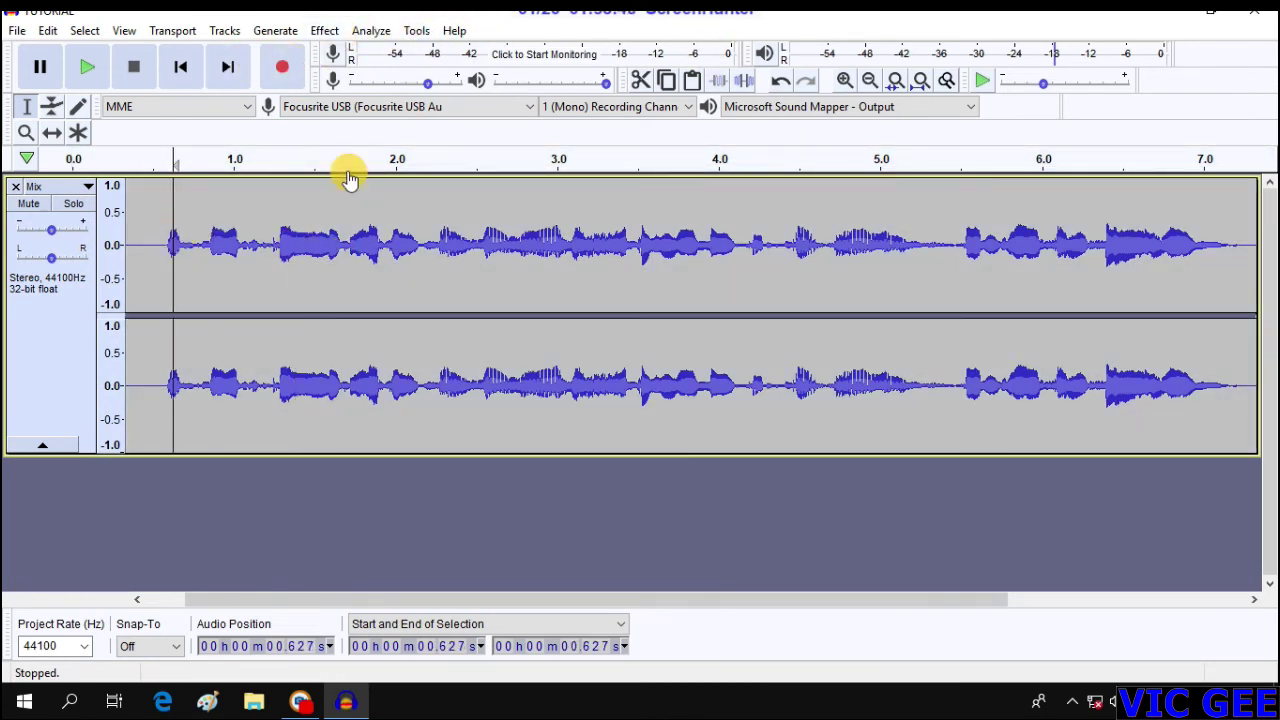
double_click(371, 277)
left_click(326, 31)
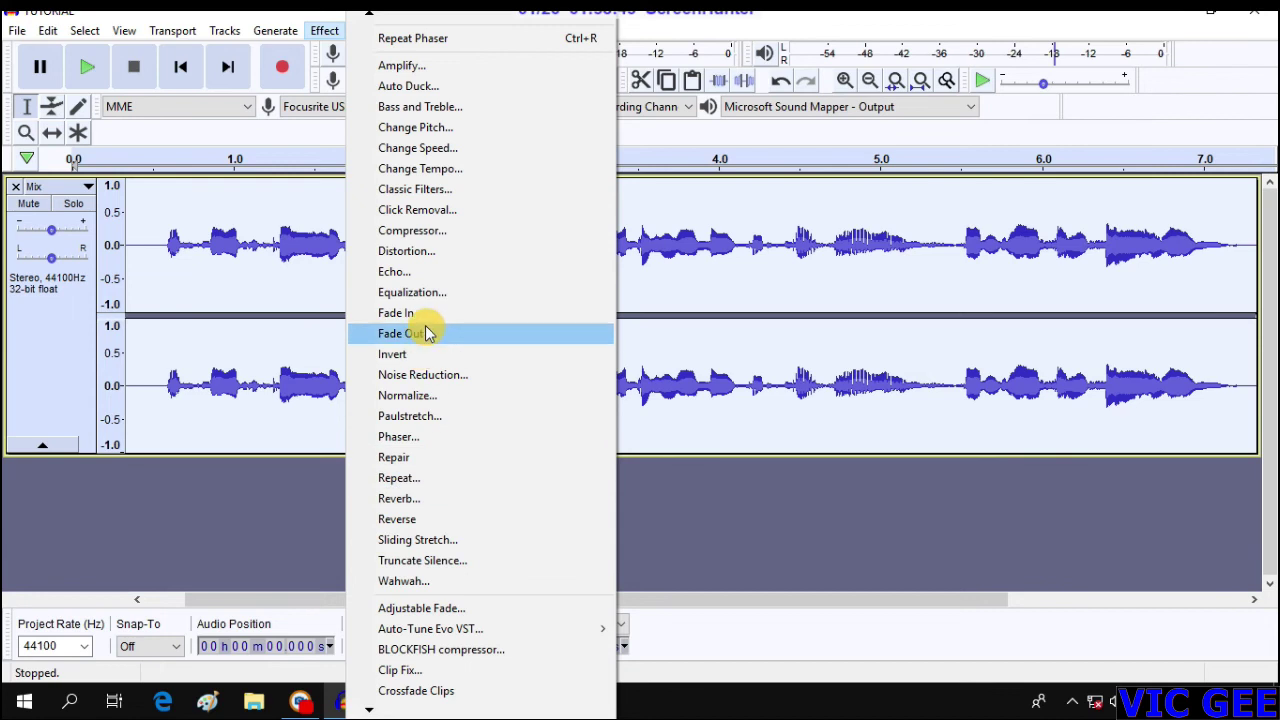
left_click(457, 188)
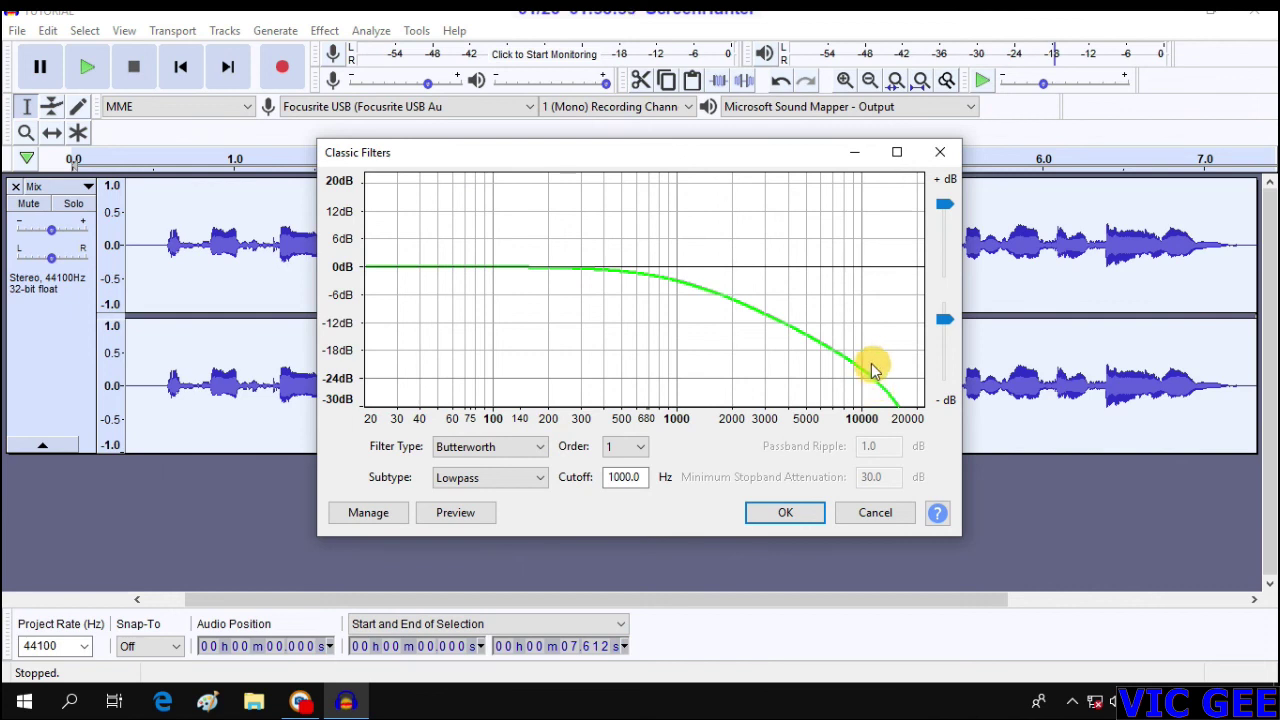
left_click(505, 447)
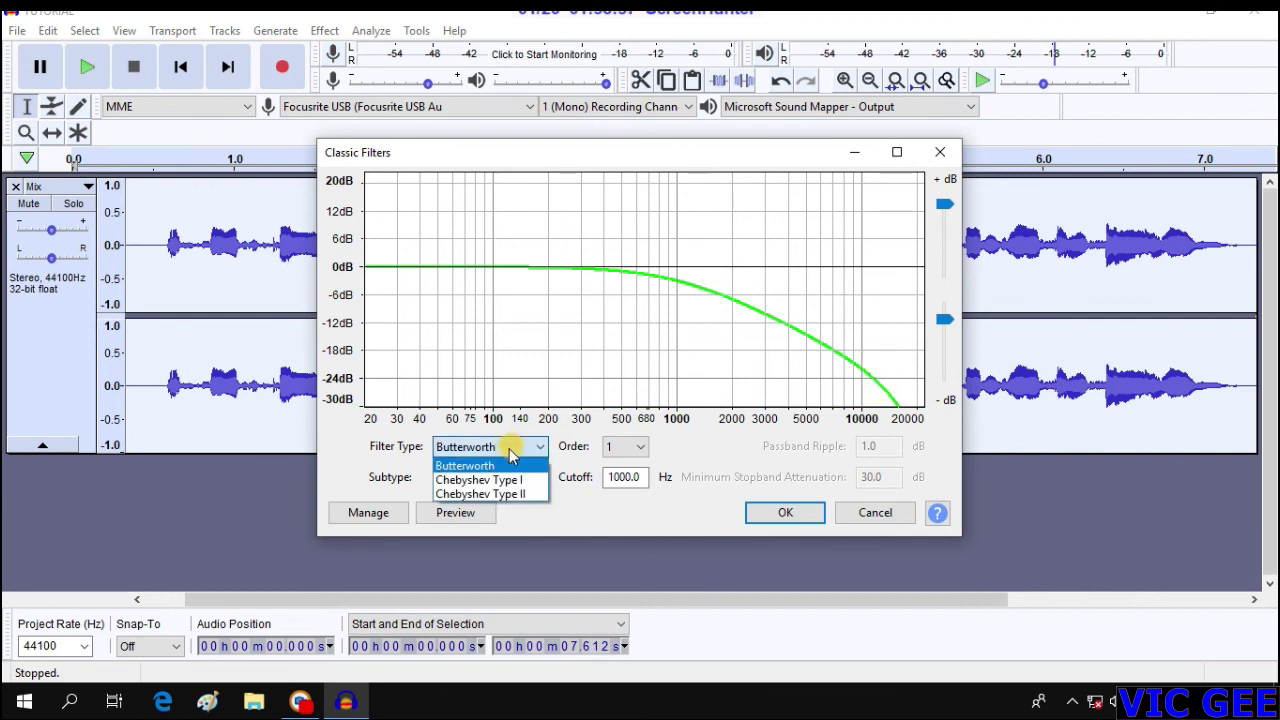
left_click(486, 481)
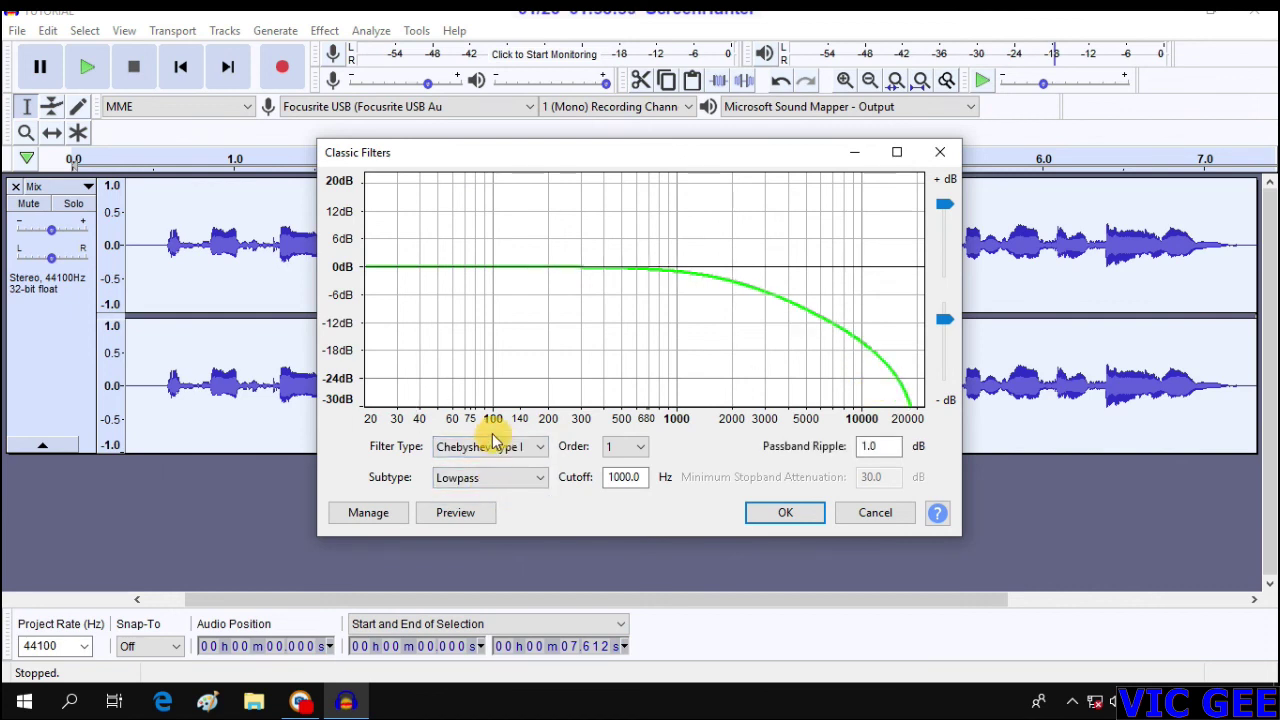
left_click(538, 478)
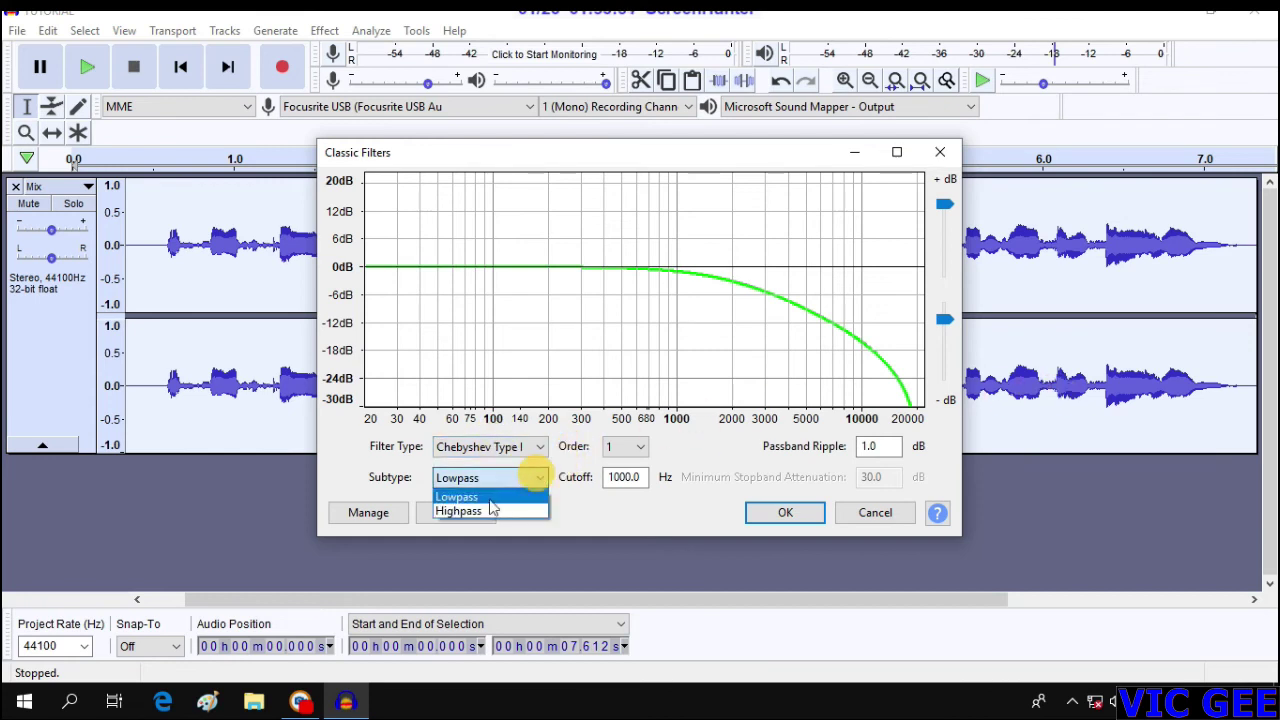
left_click(492, 510)
left_click(500, 480)
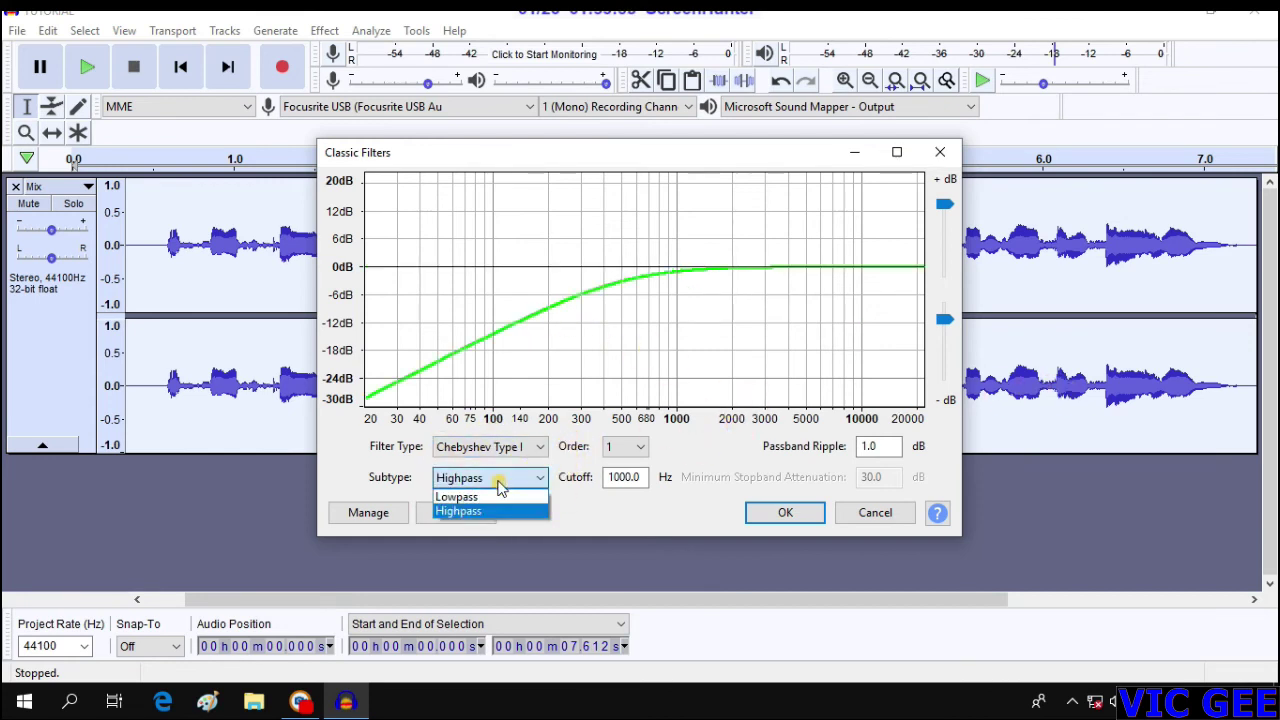
left_click(585, 377)
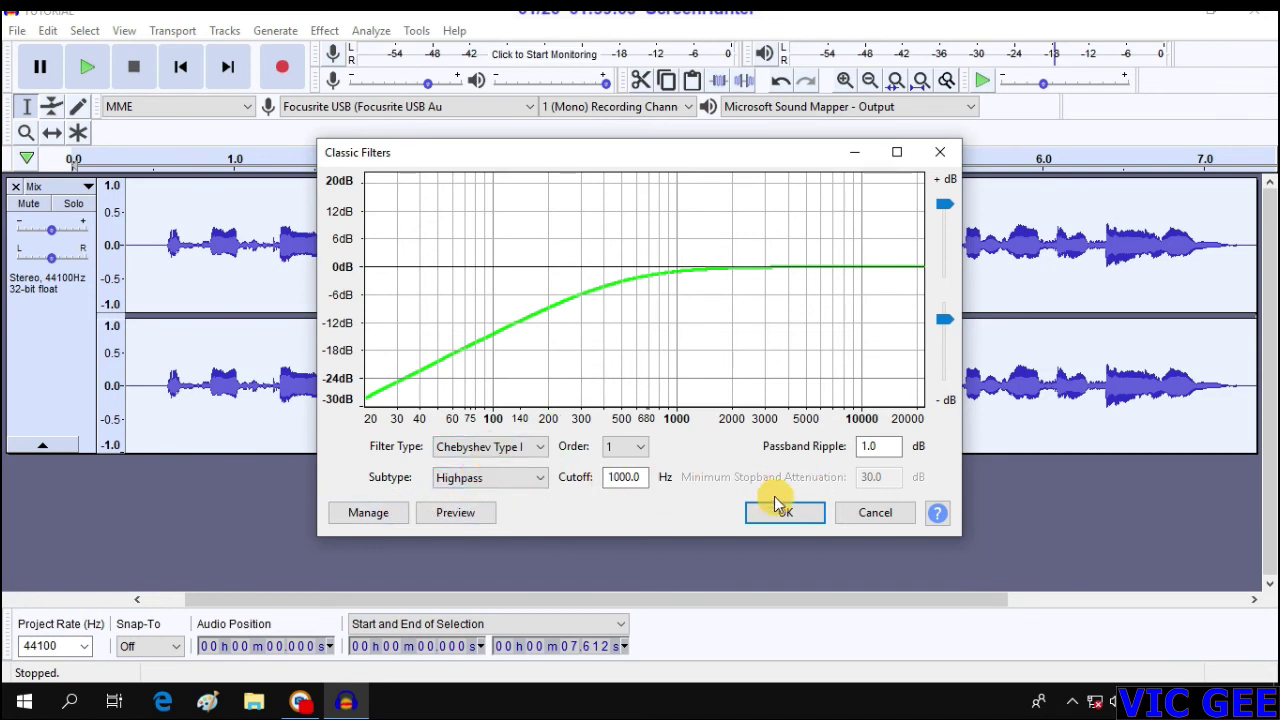
Step: Keep Chebyshev Type I as the filter type and apply the highpass filter with a 1000 Hz cutoff to the mix
left_click(498, 449)
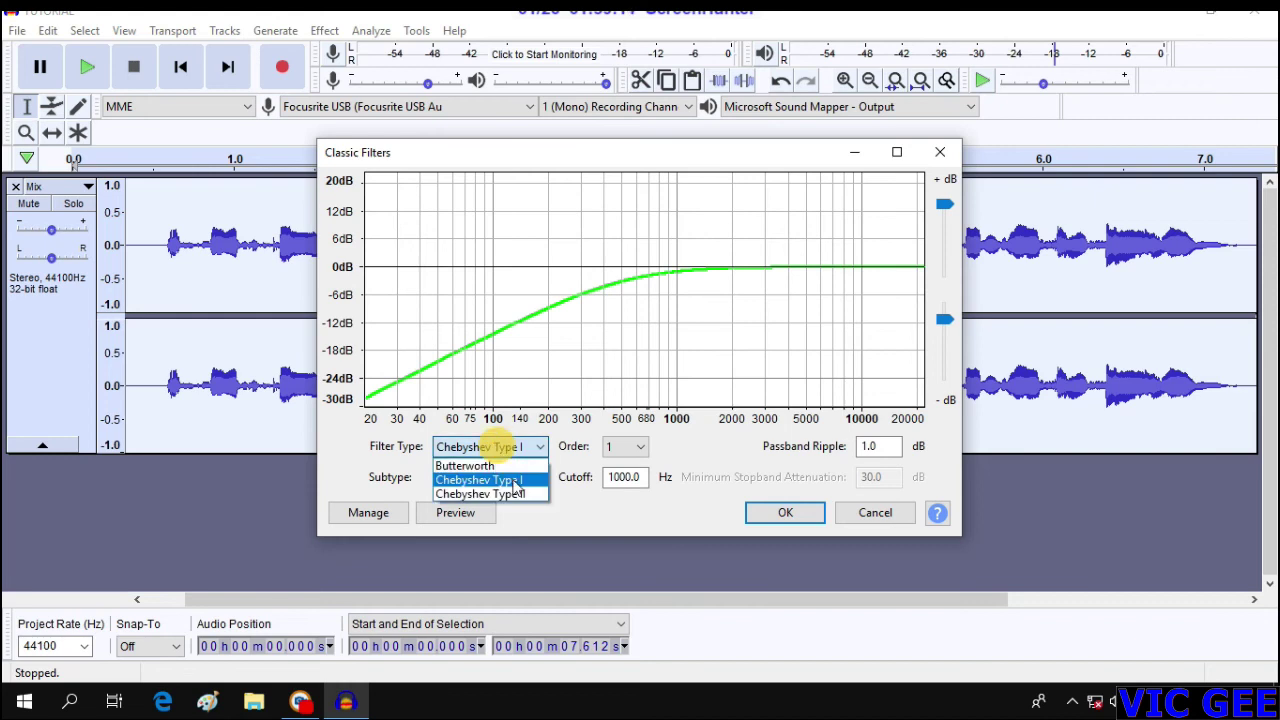
left_click(513, 481)
left_click(510, 482)
left_click(467, 514)
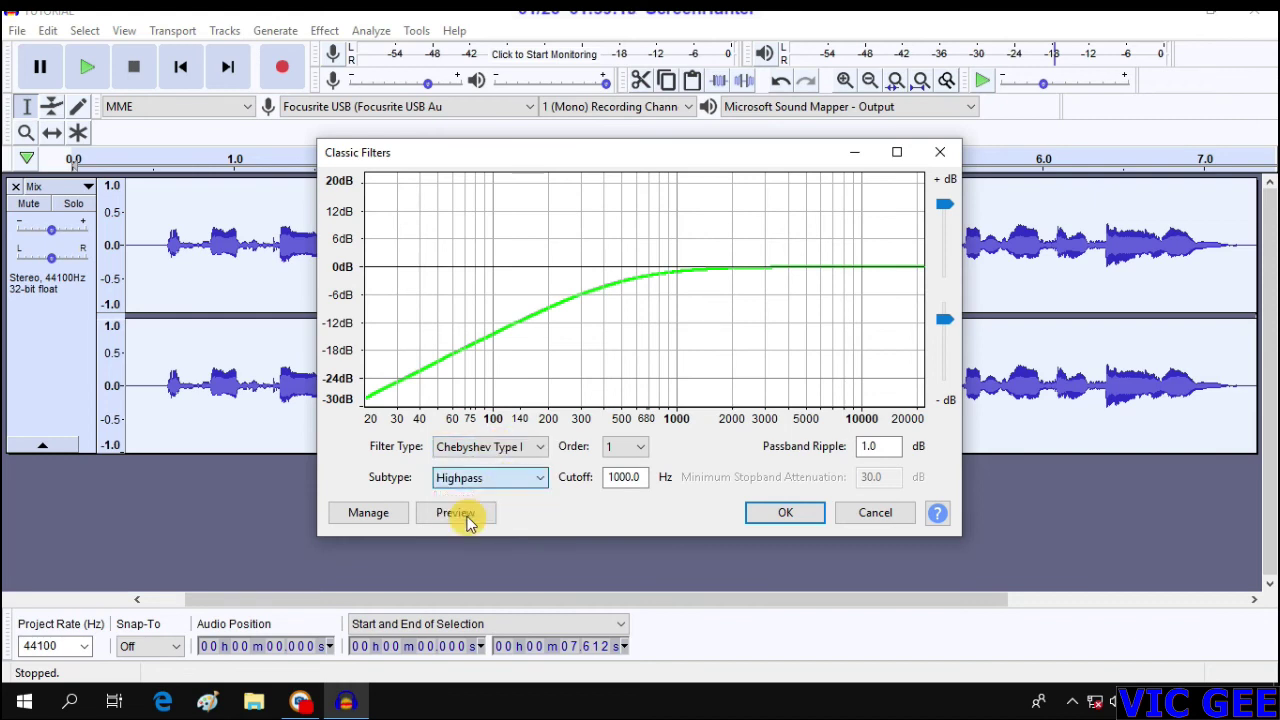
left_click(786, 513)
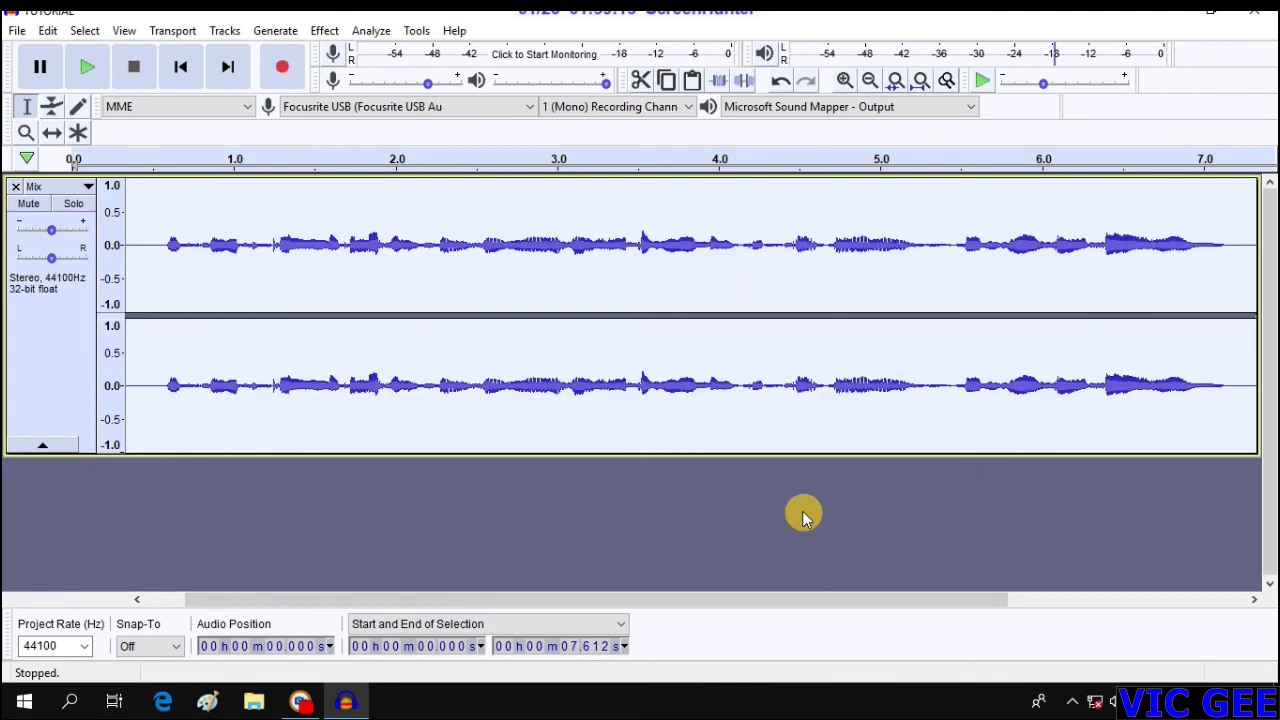
Step: Normalize the filtered stereo mix with the existing Normalize settings
left_click(327, 30)
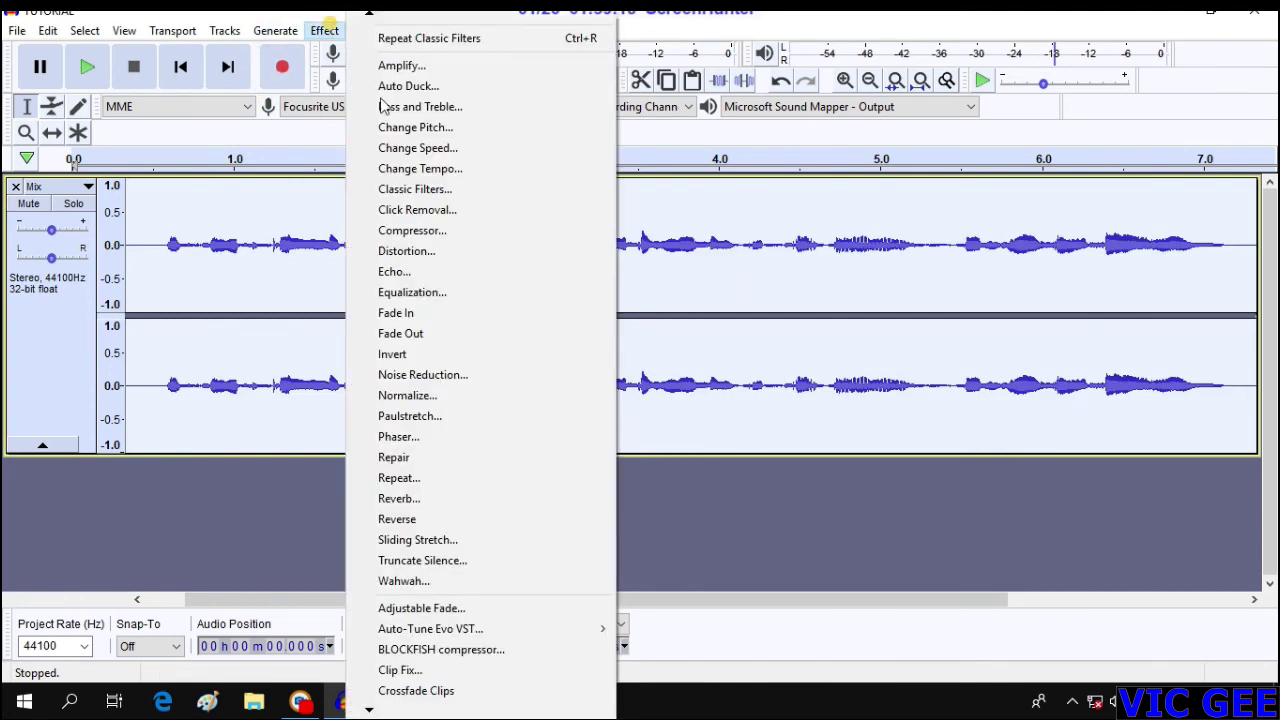
left_click(418, 396)
left_click(685, 397)
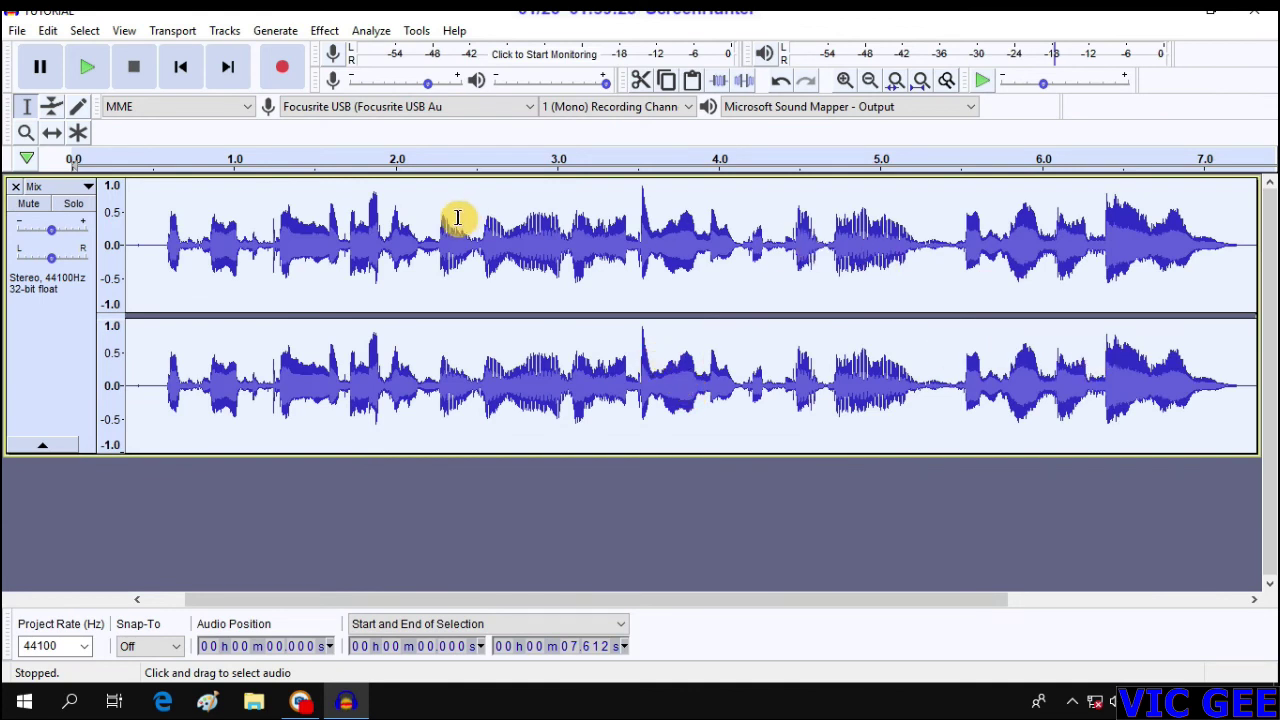
Step: Examine the normalized mix's waveform up close, as far as the section around 5.5 to 6.3 seconds
left_click(845, 82)
left_click(846, 84)
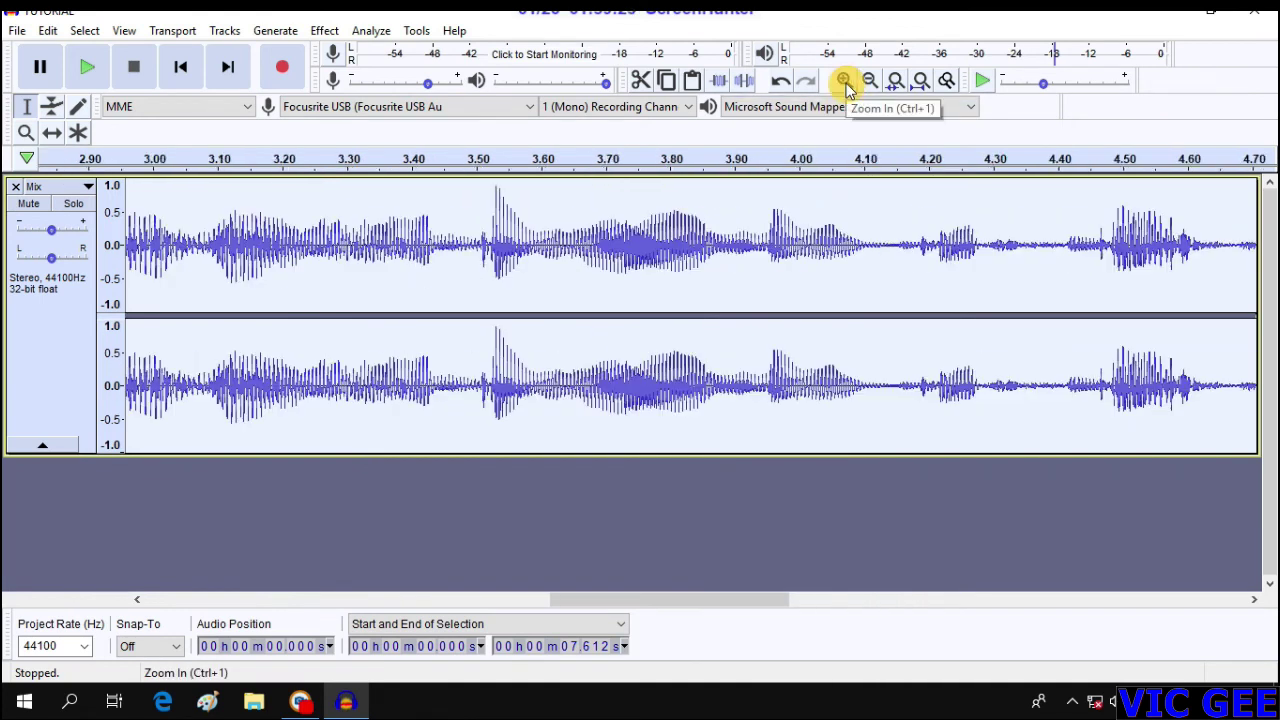
left_click(845, 82)
left_click(684, 250)
left_click_drag(695, 599, 986, 580)
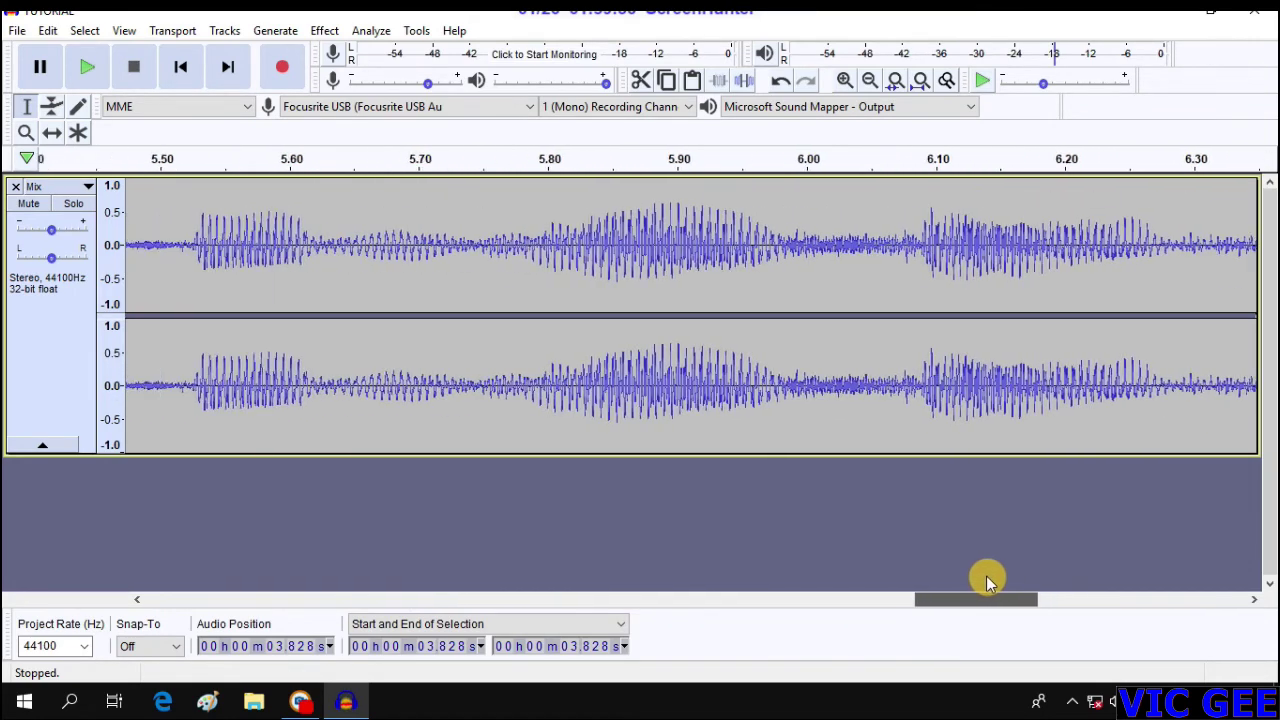
Step: Examine the stereo mix's waveform at several zoom levels, from single wave cycles near 3.7 seconds to a span of several seconds
left_click(872, 84)
left_click(868, 84)
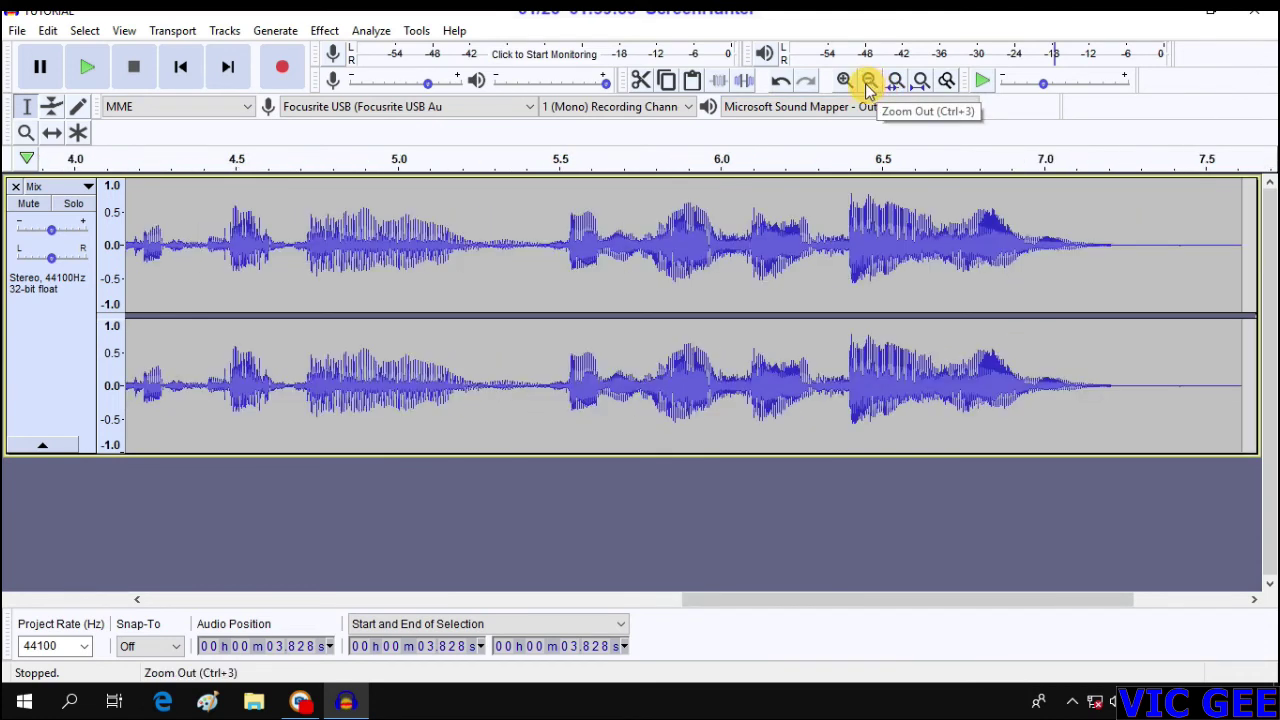
left_click(848, 83)
left_click(848, 83)
left_click(848, 83)
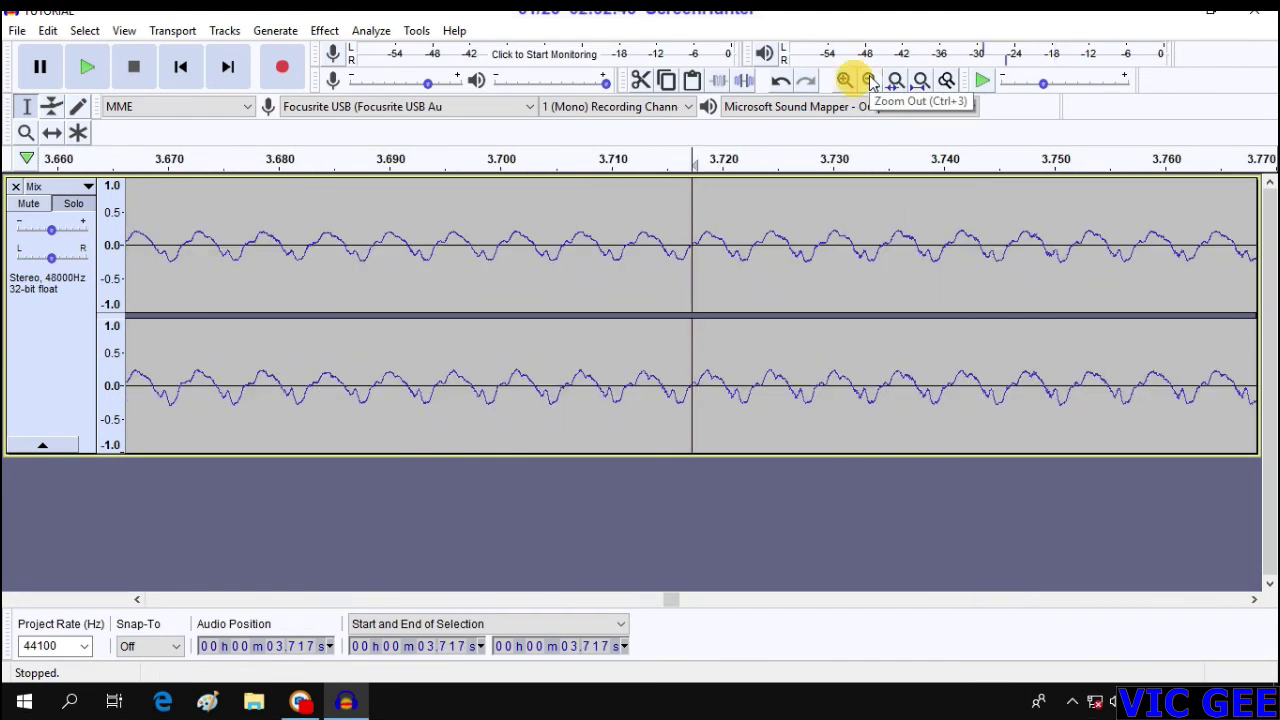
left_click(872, 84)
left_click(872, 84)
left_click(872, 84)
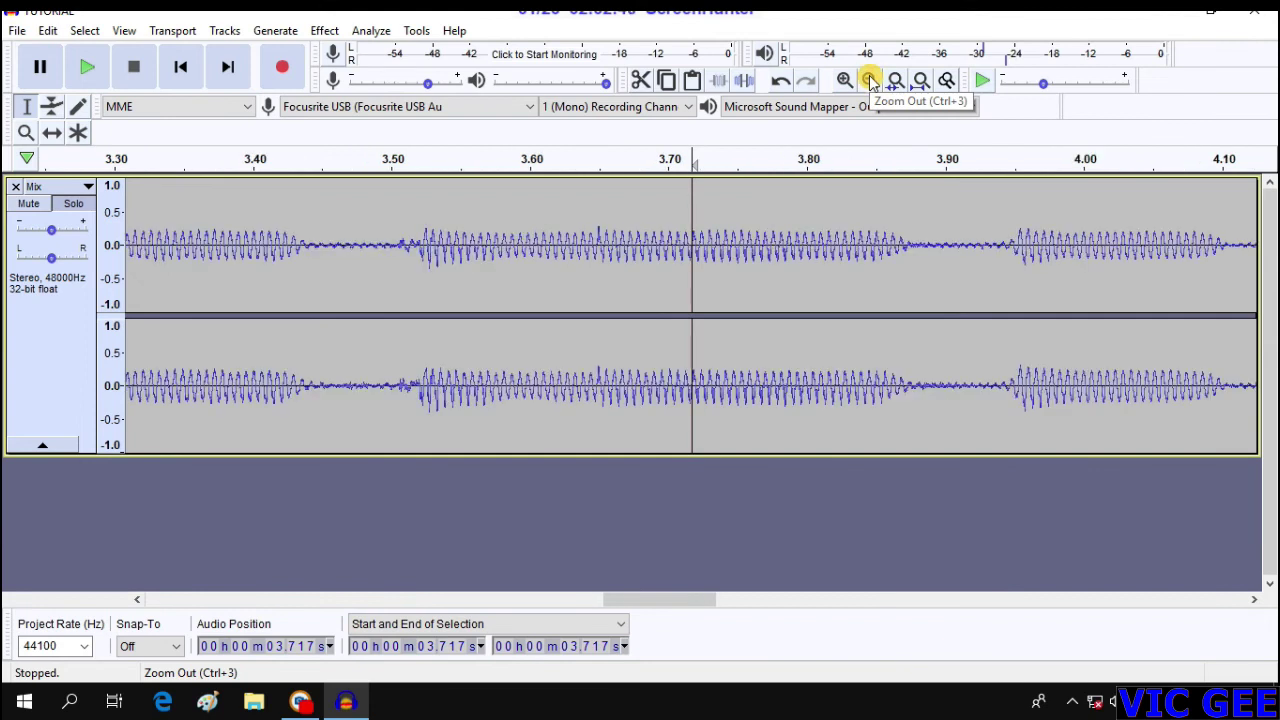
left_click(872, 84)
left_click(872, 84)
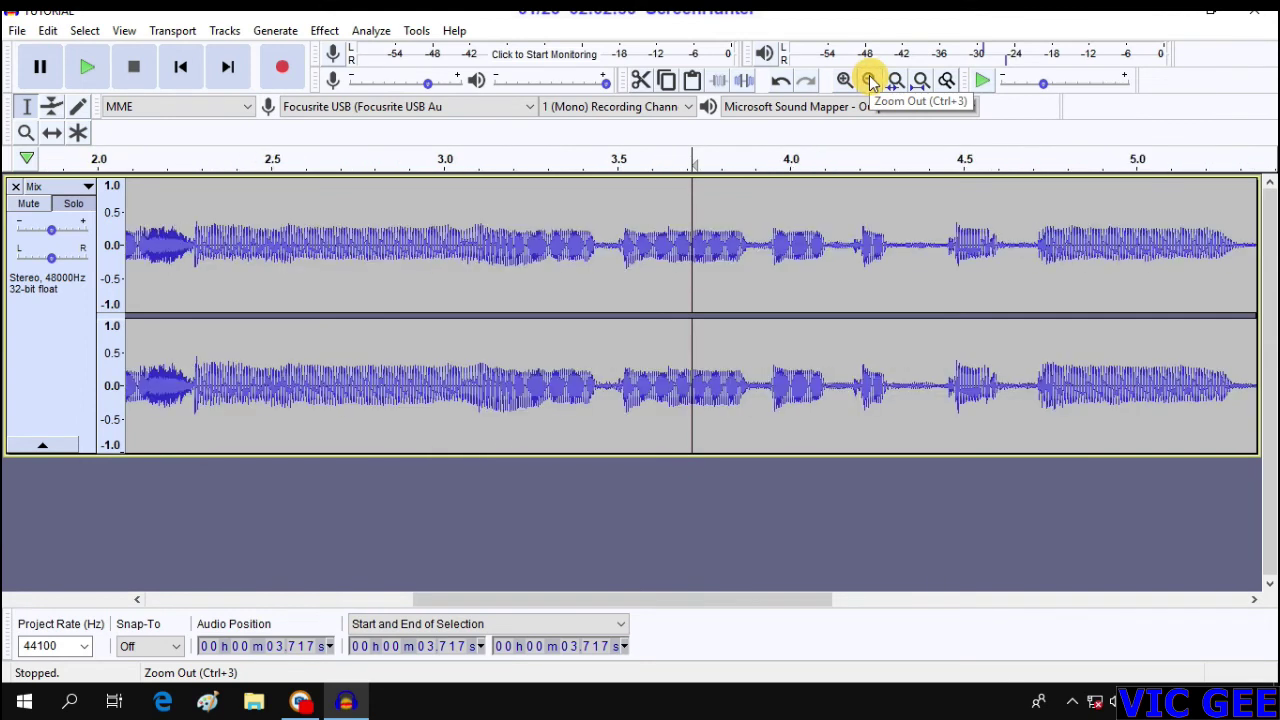
Step: Play the stereo mix from just before the first vocal sound, at about 0.57 seconds, to listen to the result
left_click_drag(689, 602, 360, 606)
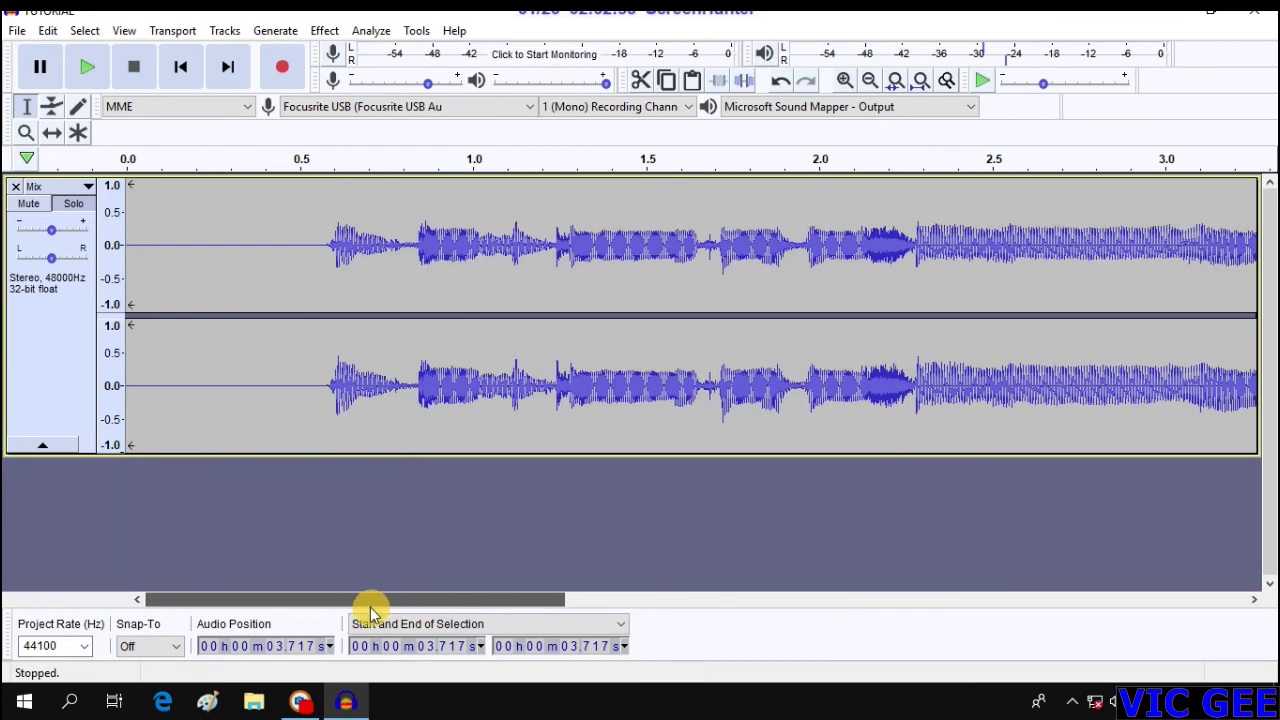
left_click(322, 240)
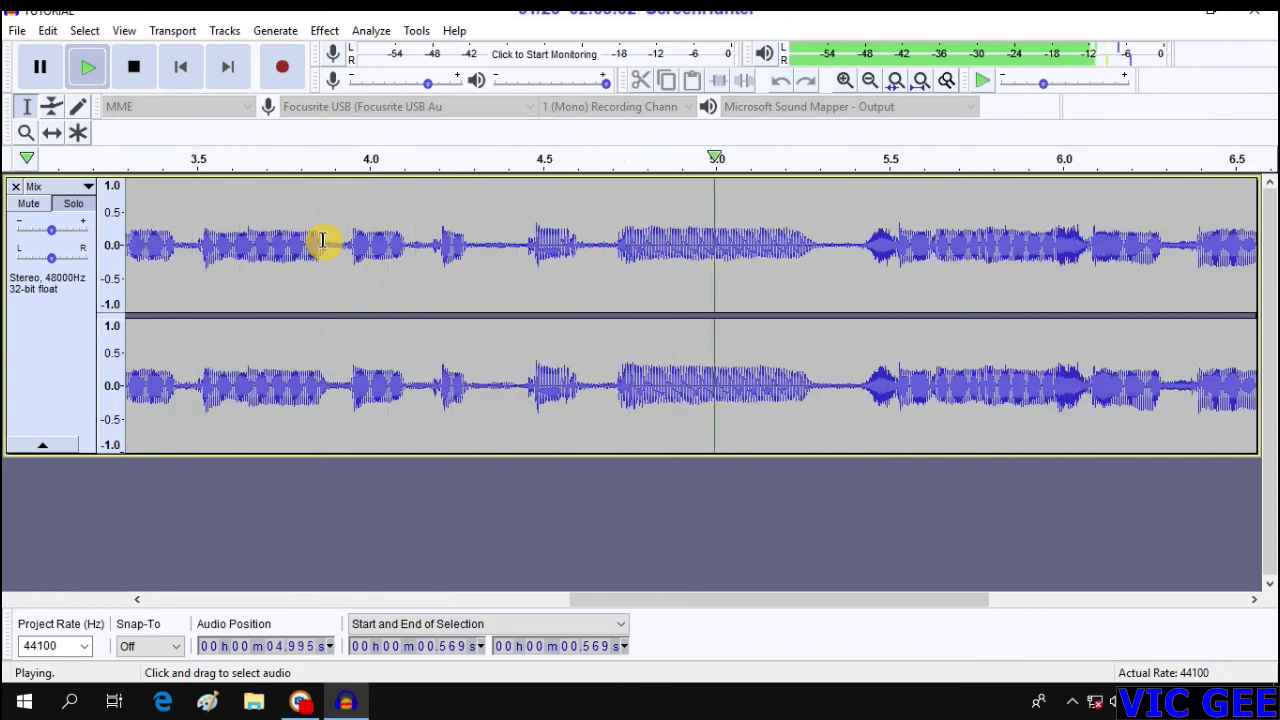
left_click(870, 84)
left_click_drag(651, 599, 213, 620)
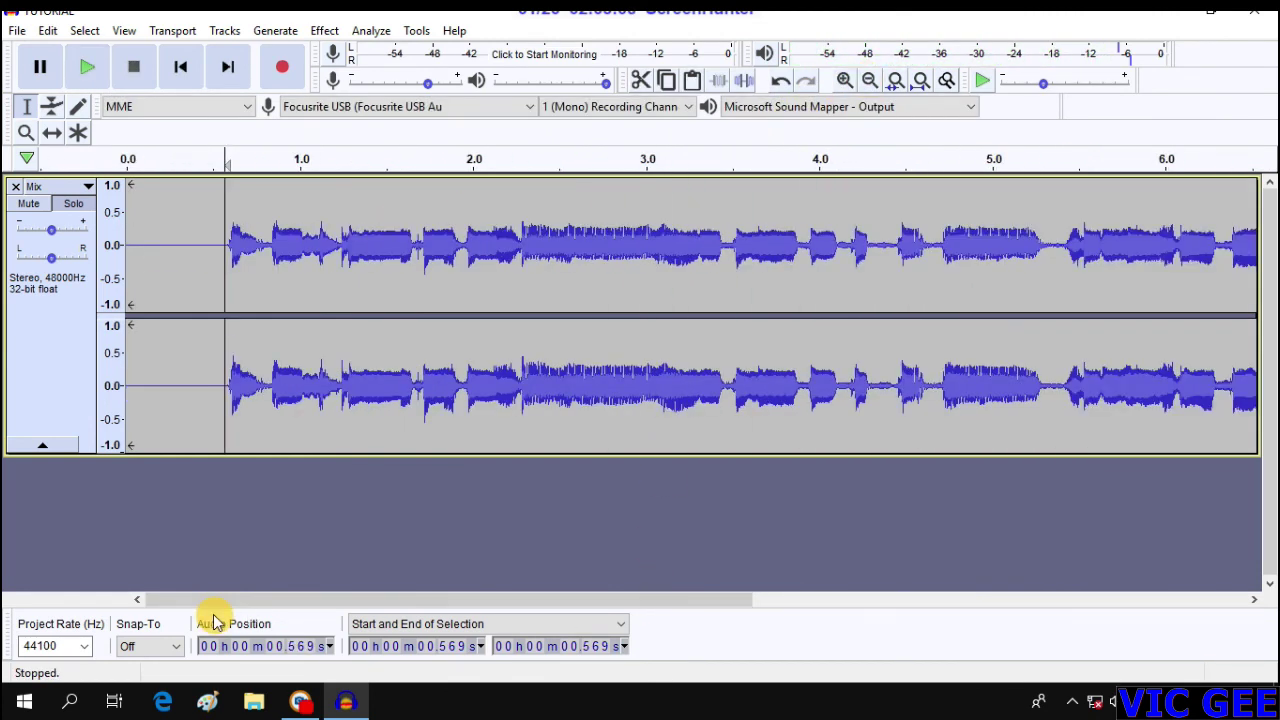
key("space")
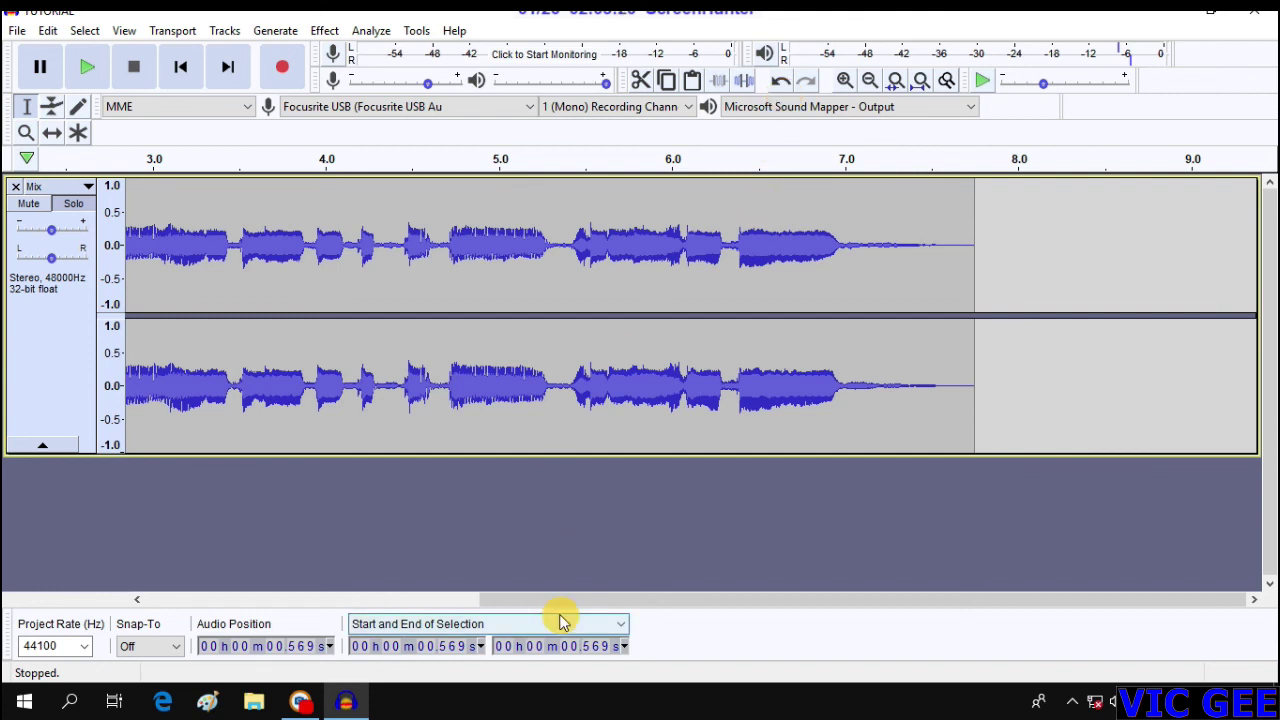
Step: Examine the opening of the mix's waveform up close, covering about the first 1.6 seconds
left_click_drag(509, 599, 118, 585)
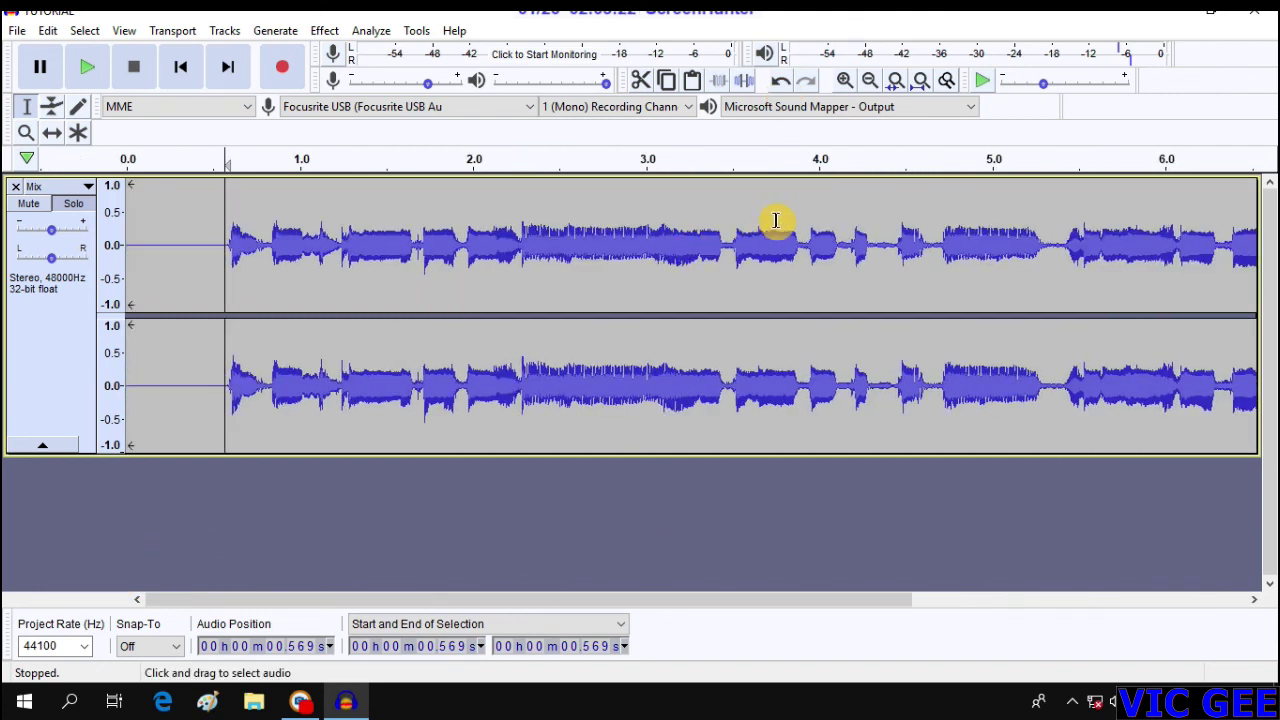
left_click(845, 80)
left_click(845, 80)
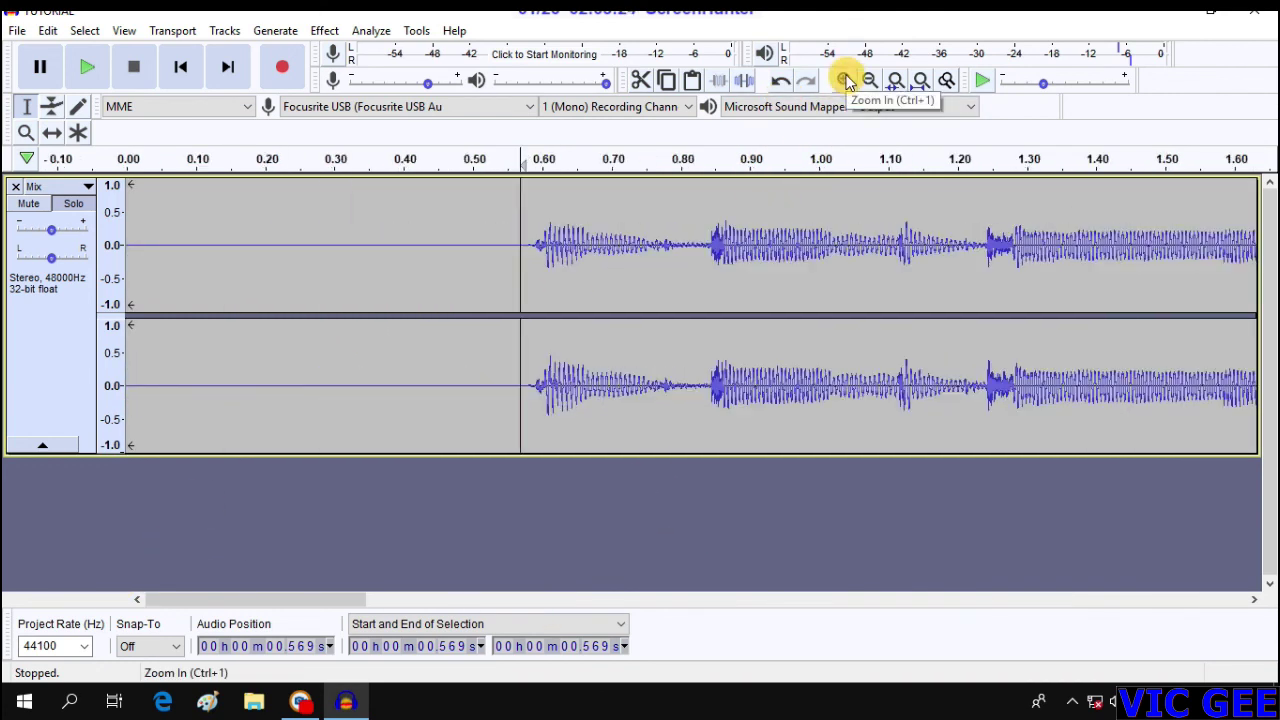